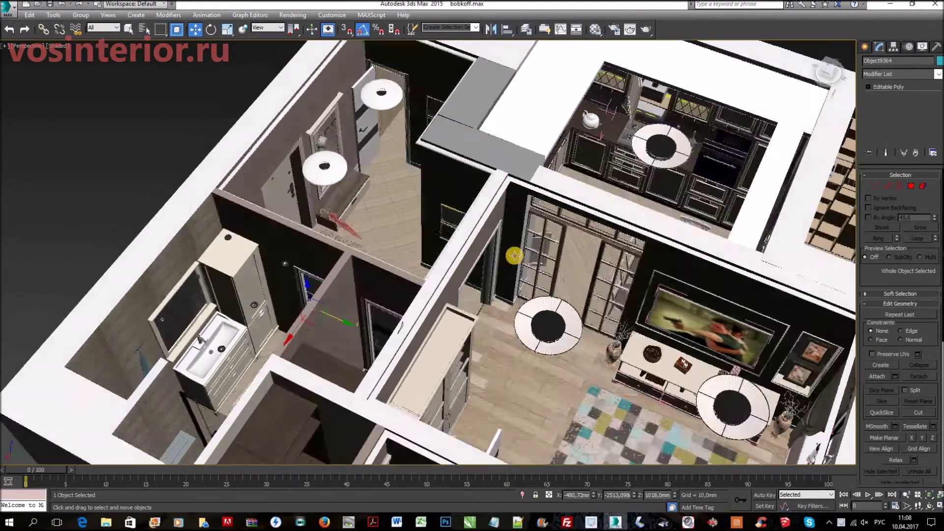
- Switch to the web browser and look through the YouTube channel's row of 3Ds Max interior design lessons
middle_drag(346, 312, 491, 221)
alt+middle_drag(560, 263, 657, 251)
click(320, 523)
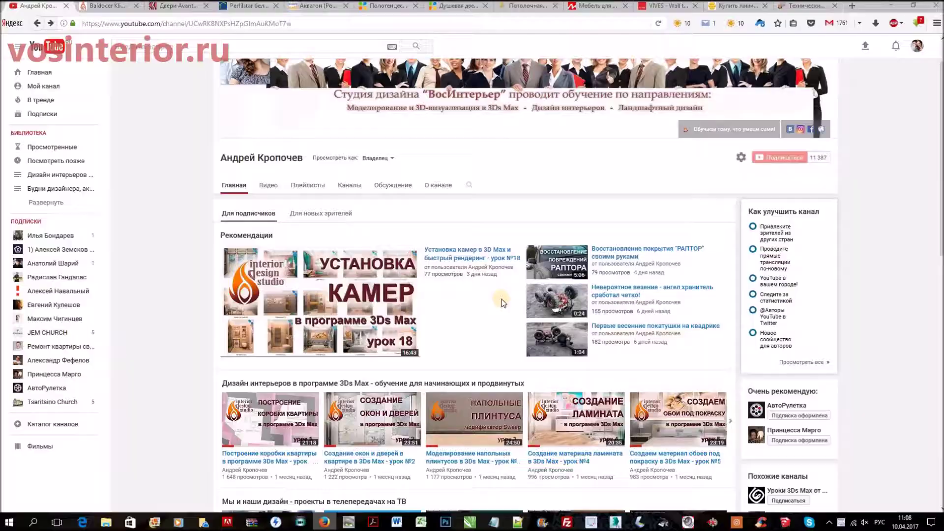
scroll(669, 127, down, 3)
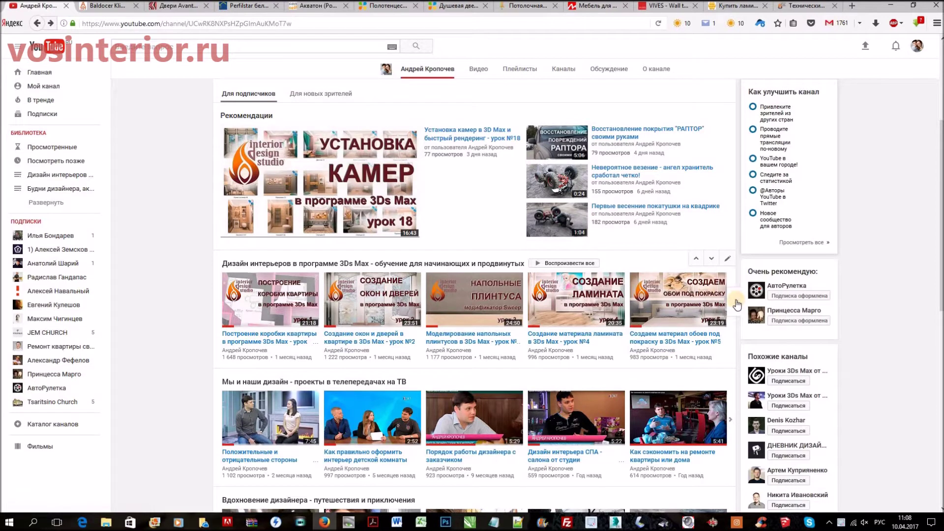
click(735, 304)
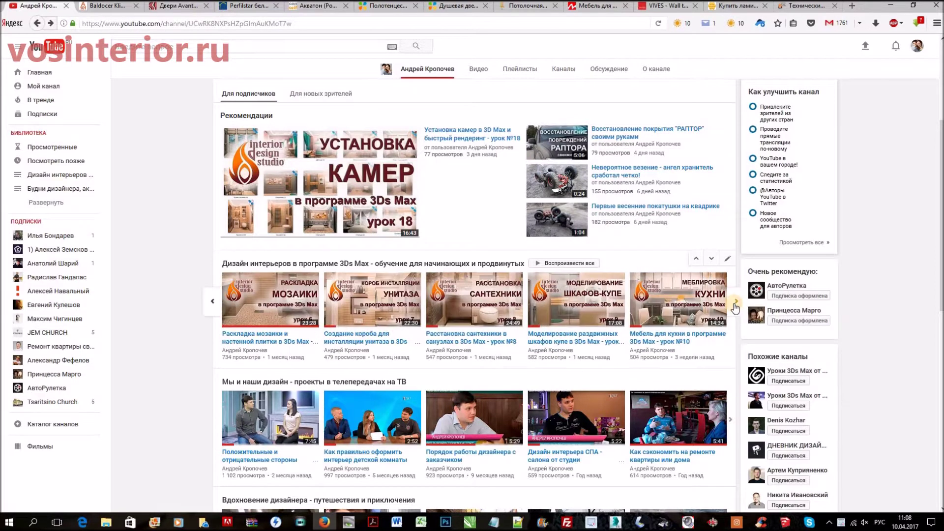
click(212, 301)
click(215, 304)
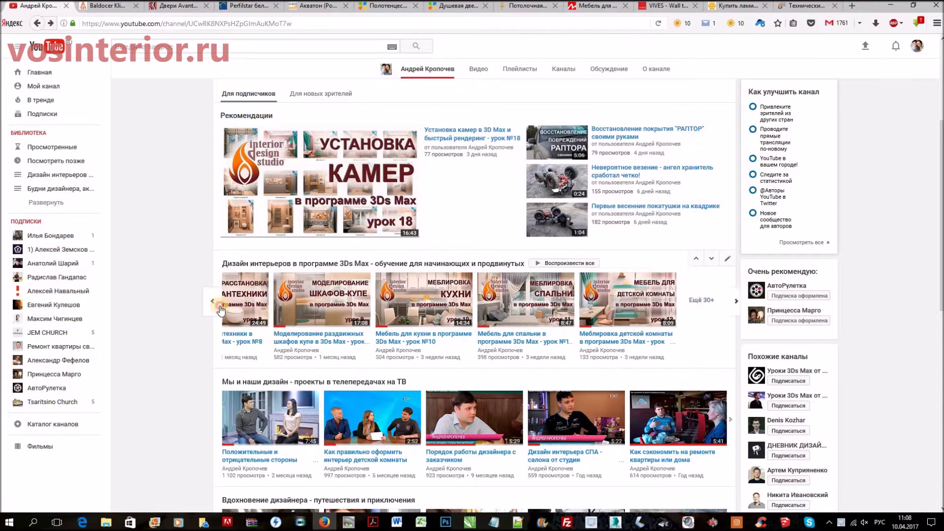
click(217, 310)
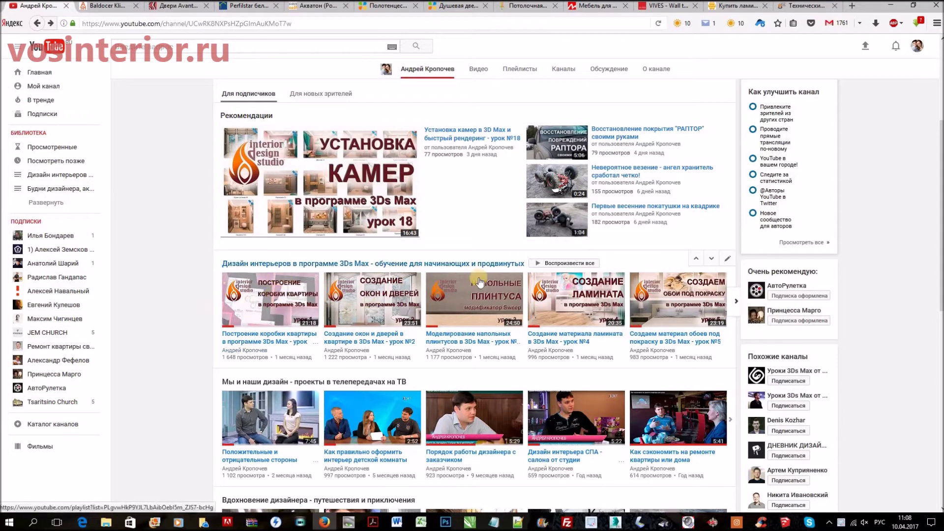
click(739, 303)
click(738, 303)
- Examine the channel's remaining video rows and return to the beginning of the 3Ds Max lesson series
scroll(605, 292, down, 3)
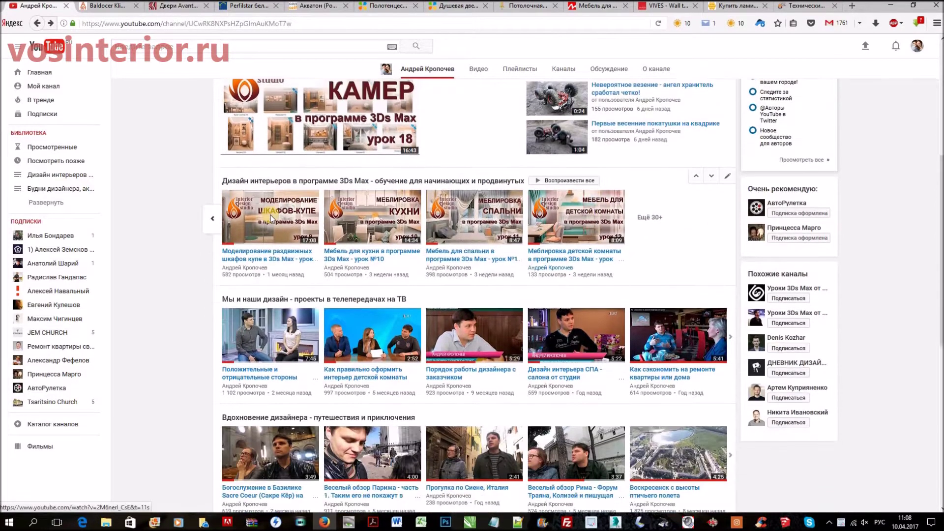
scroll(541, 184, down, 1)
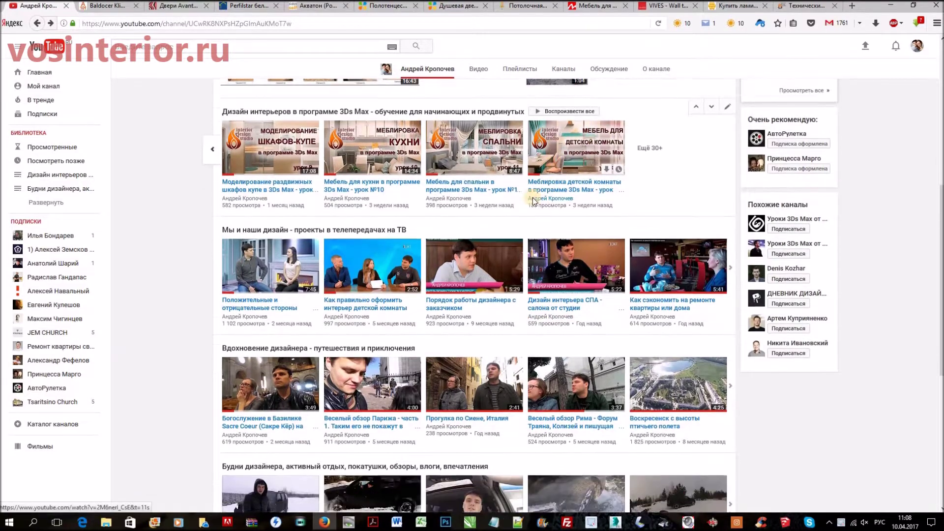
click(518, 181)
scroll(489, 199, up, 1)
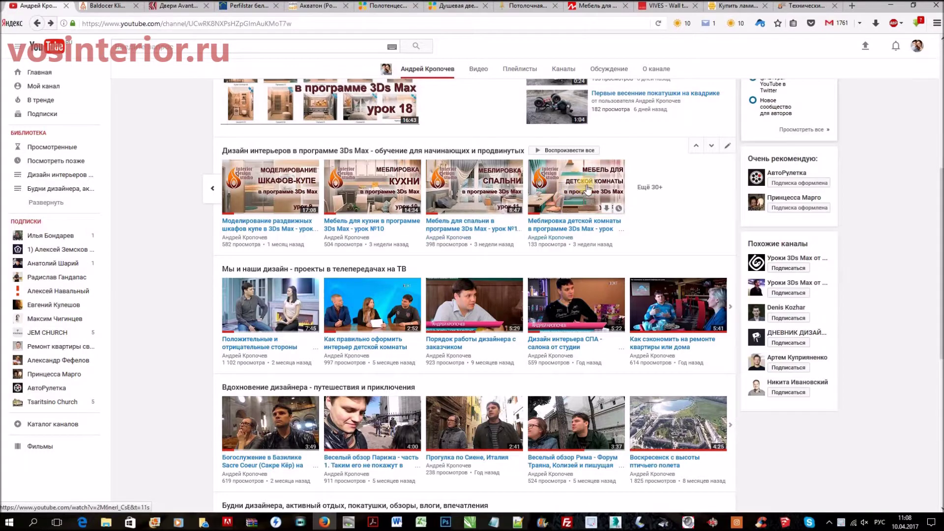
scroll(578, 206, down, 3)
scroll(541, 221, up, 5)
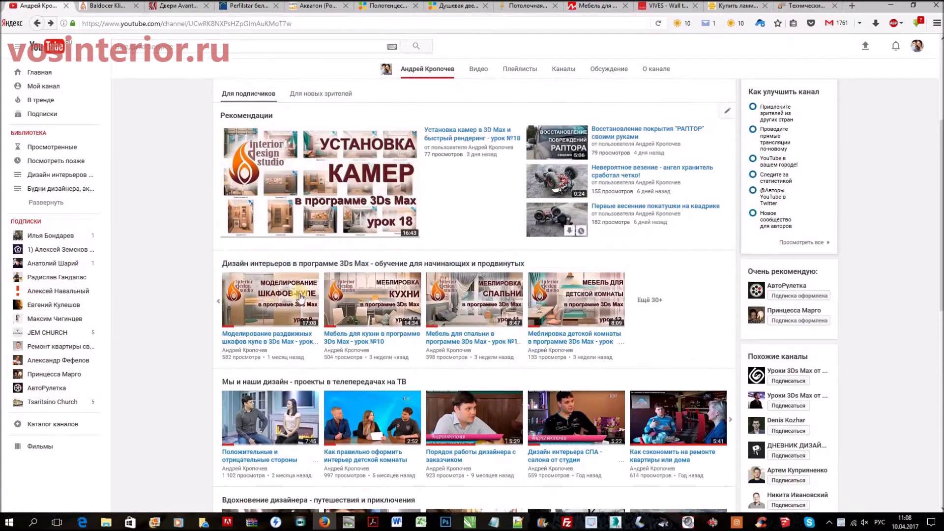
click(212, 308)
click(212, 306)
scroll(515, 267, down, 3)
scroll(519, 270, down, 5)
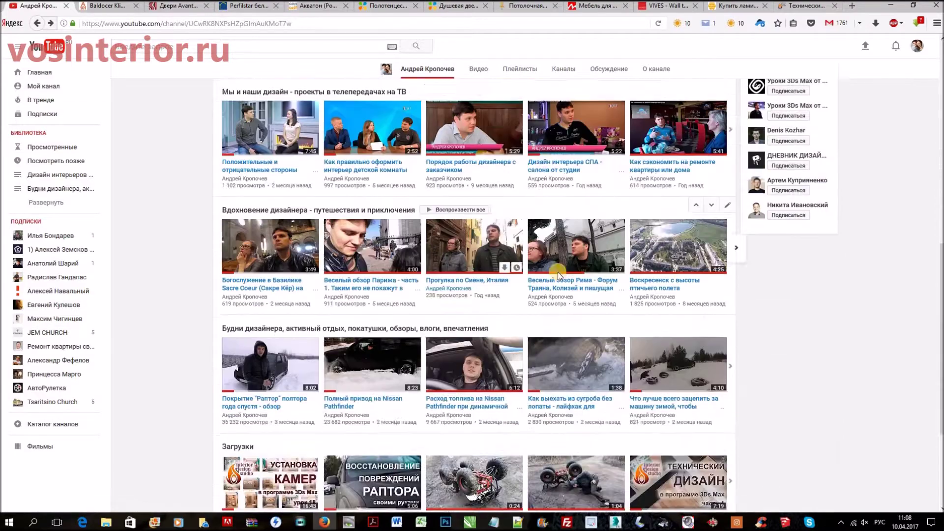
scroll(555, 283, up, 10)
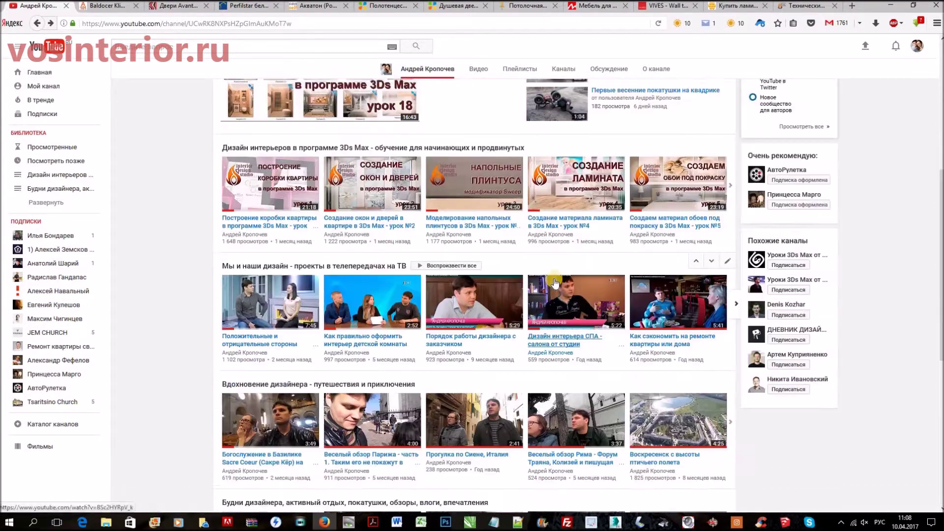
scroll(612, 258, down, 7)
scroll(594, 267, down, 3)
scroll(589, 273, up, 6)
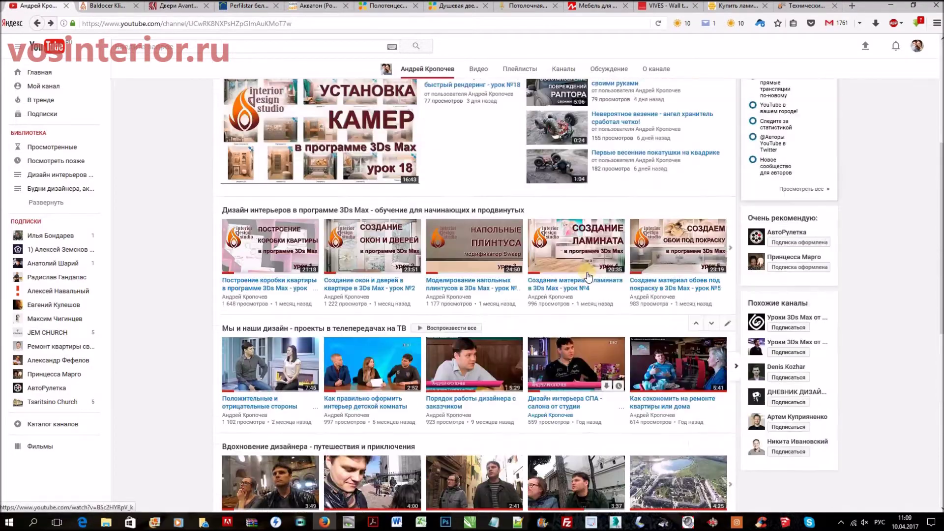
scroll(588, 277, up, 4)
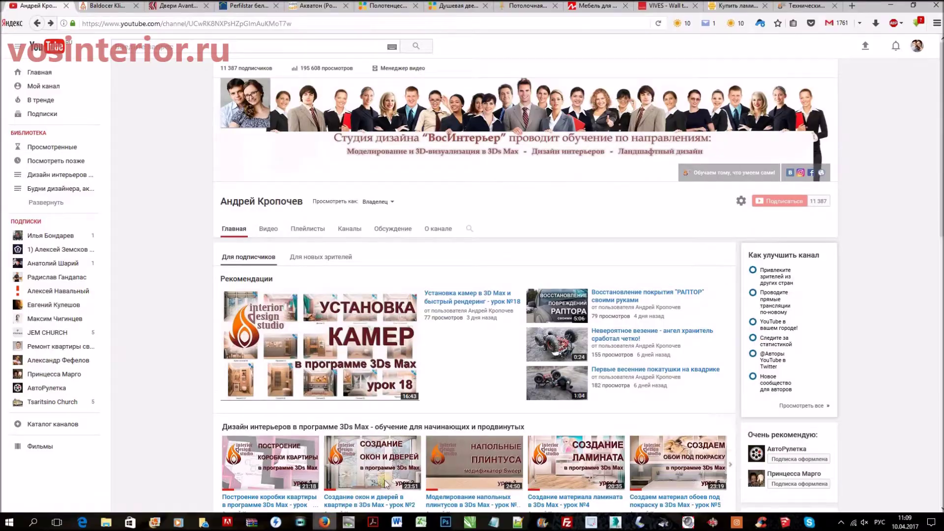
- Switch back to 3ds Max, examine the hallway walls, wardrobe and furniture from several sides, and clear the selection
key(alt+Tab)
middle_drag(516, 422, 512, 318)
middle_drag(486, 408, 491, 357)
scroll(444, 351, up, 3)
middle_drag(369, 347, 400, 337)
middle_drag(468, 153, 364, 179)
scroll(364, 178, up, 5)
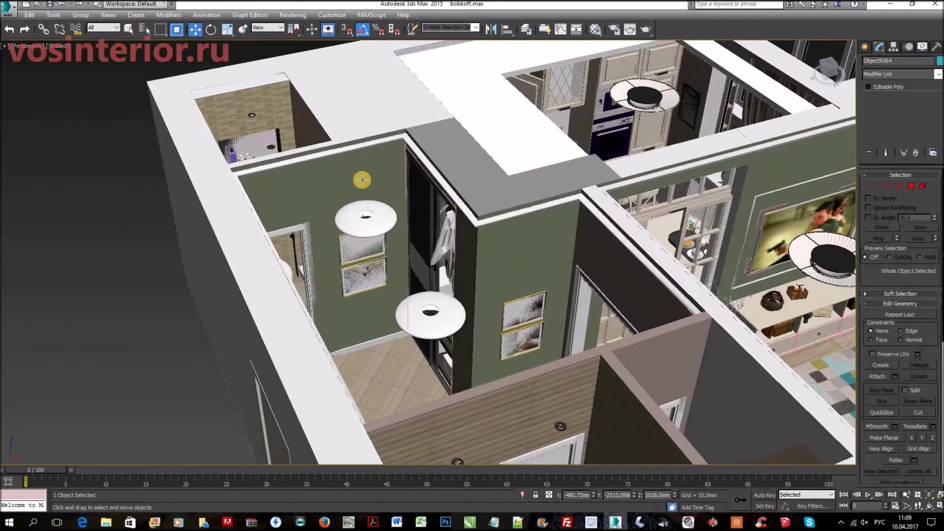
click(362, 179)
scroll(363, 179, down, 3)
scroll(352, 238, down, 3)
alt+middle_drag(346, 268, 510, 206)
middle_drag(561, 116, 358, 118)
click(509, 210)
click(629, 301)
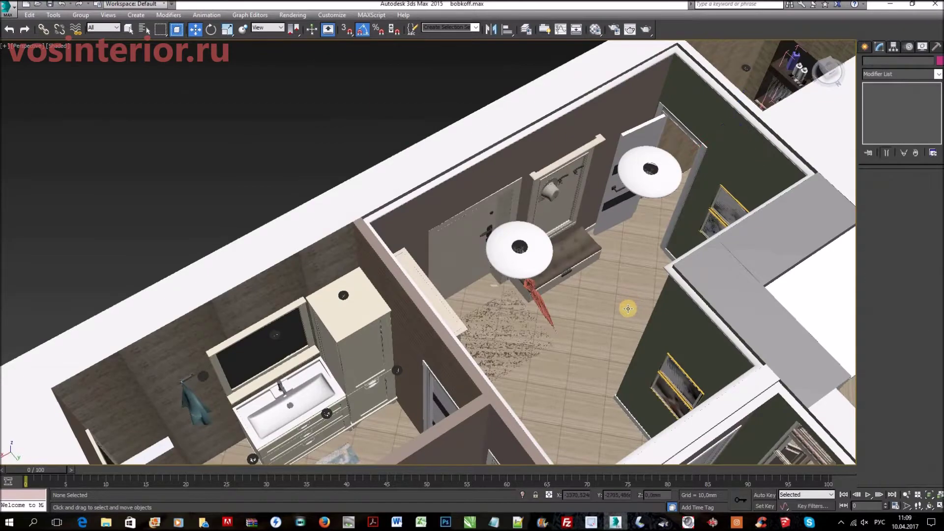
- Examine the hallway from above and select its tiled floor to show the UVW Map settings
scroll(628, 308, up, 3)
alt+middle_drag(540, 290, 558, 254)
scroll(556, 254, up, 3)
scroll(536, 258, up, 2)
scroll(570, 290, down, 2)
scroll(573, 293, down, 3)
middle_drag(574, 293, 520, 285)
scroll(540, 323, down, 4)
alt+middle_drag(539, 323, 513, 319)
scroll(504, 276, up, 2)
scroll(499, 246, up, 6)
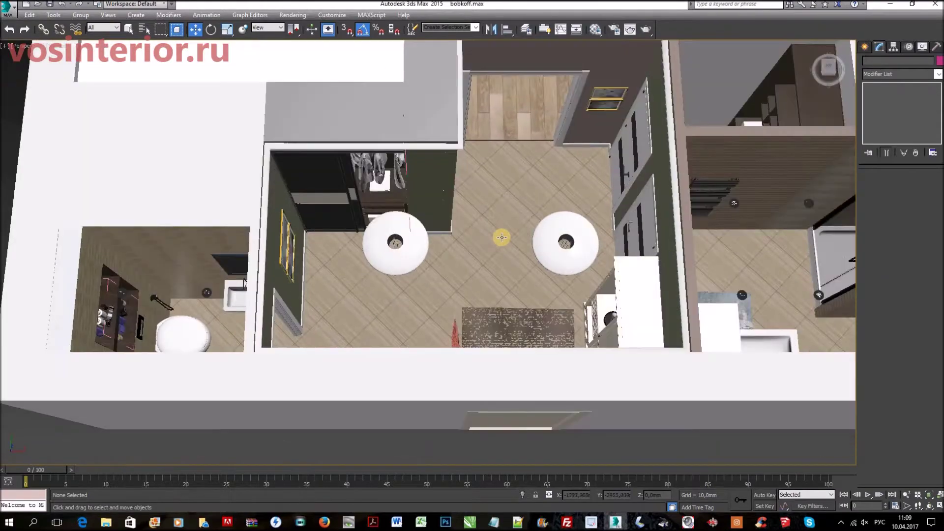
click(491, 288)
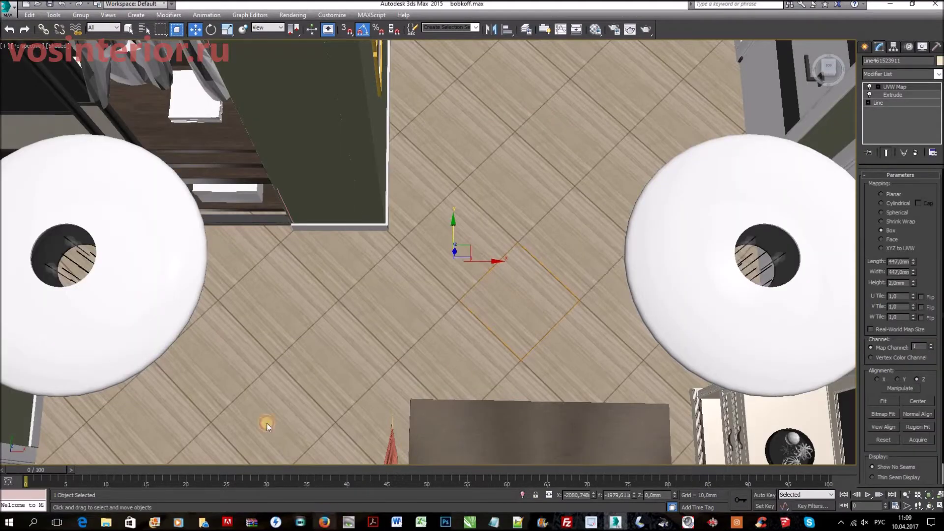
- Switch to the web browser and check the price and the Klim p1 floor tile size on the Baldocer Klim page
click(325, 521)
click(107, 6)
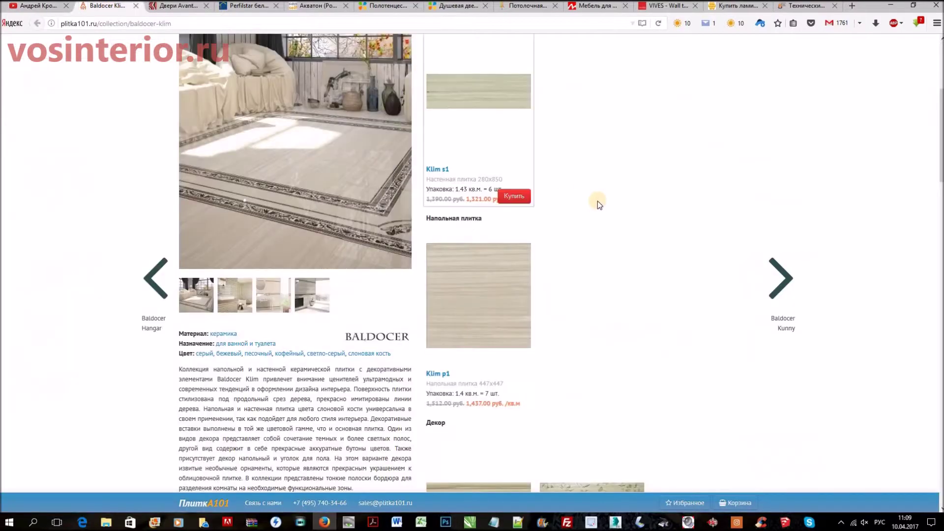
scroll(260, 148, up, 5)
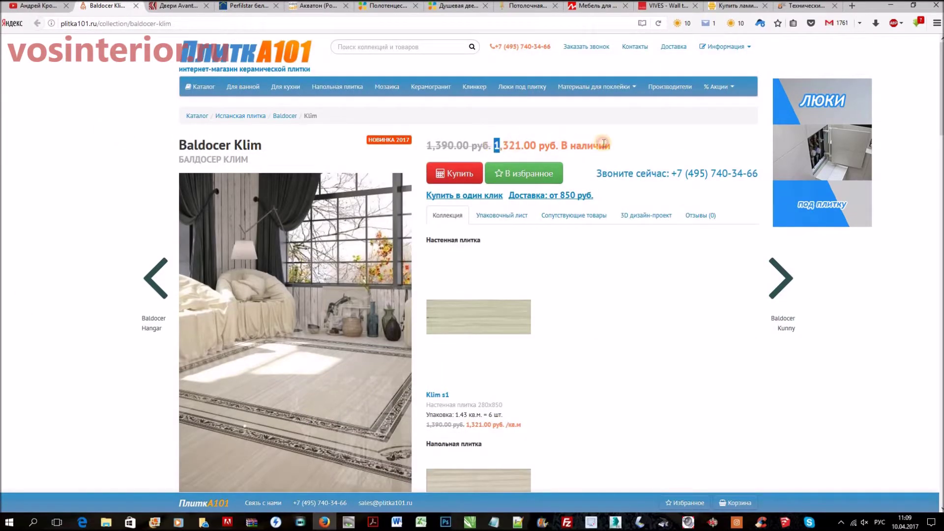
drag(494, 145, 617, 144)
scroll(615, 305, down, 2)
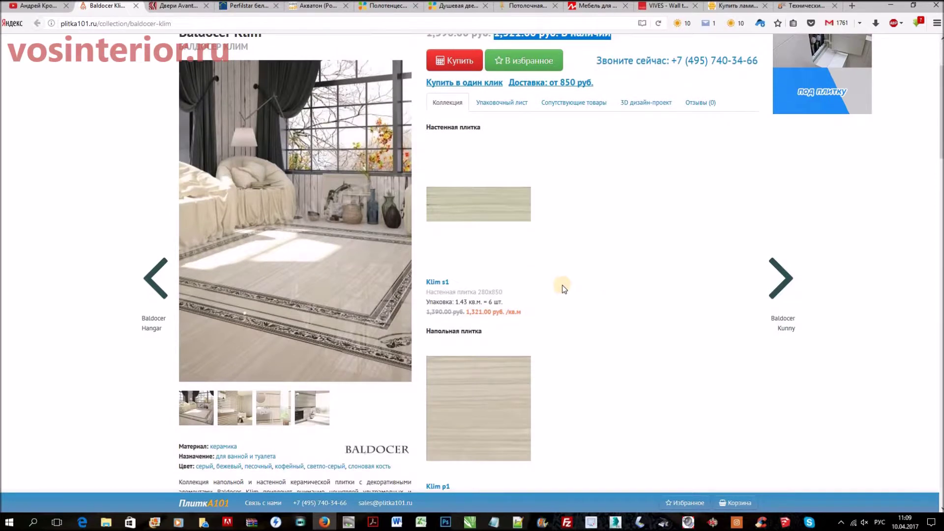
scroll(608, 299, down, 3)
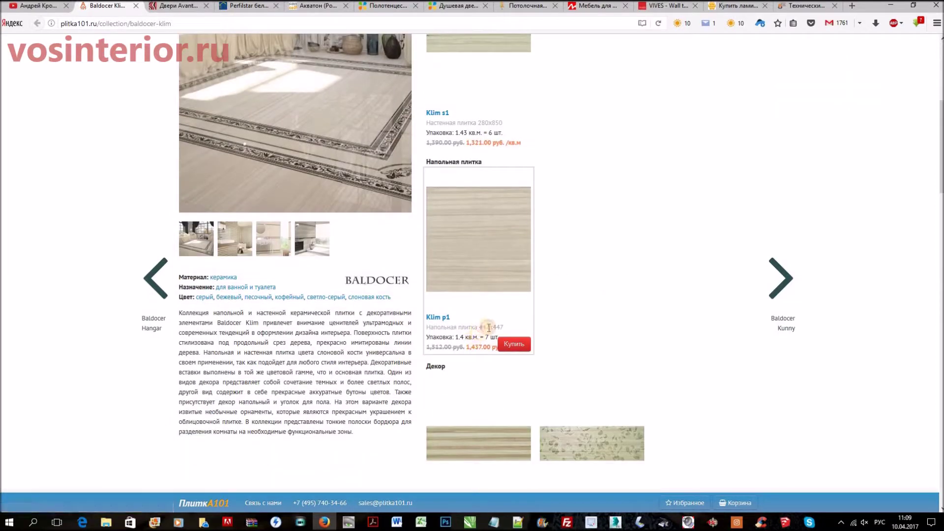
click(584, 332)
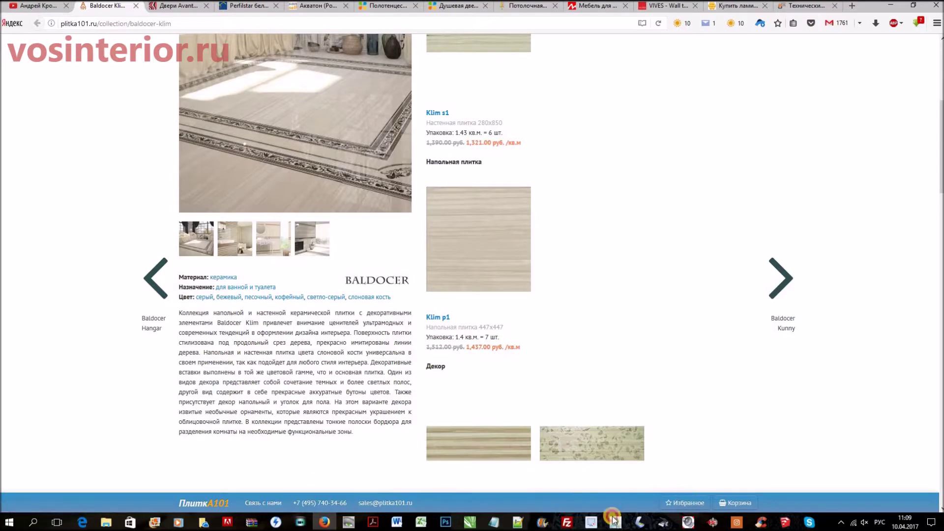
- Return to 3ds Max and examine the floor's tile mapping size and diagonal layout near the doorway and baseboard
click(614, 521)
middle_drag(481, 309, 342, 344)
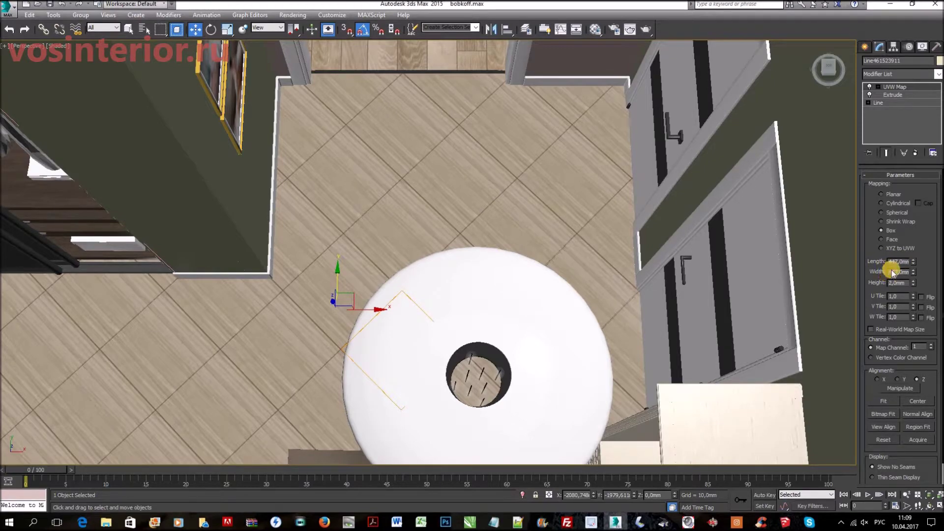
scroll(260, 305, down, 3)
middle_drag(354, 280, 438, 276)
scroll(416, 170, up, 5)
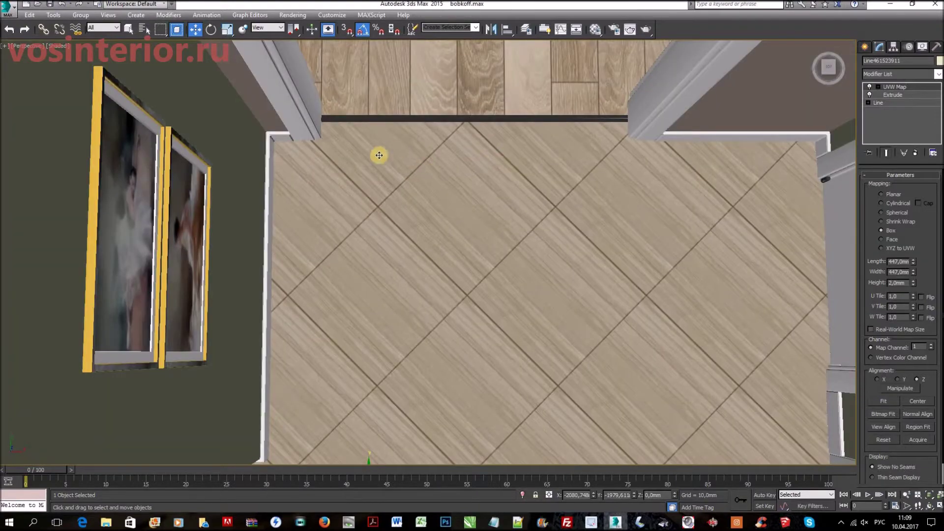
middle_drag(510, 320, 501, 263)
scroll(347, 338, up, 4)
alt+middle_drag(348, 308, 357, 320)
scroll(356, 320, down, 3)
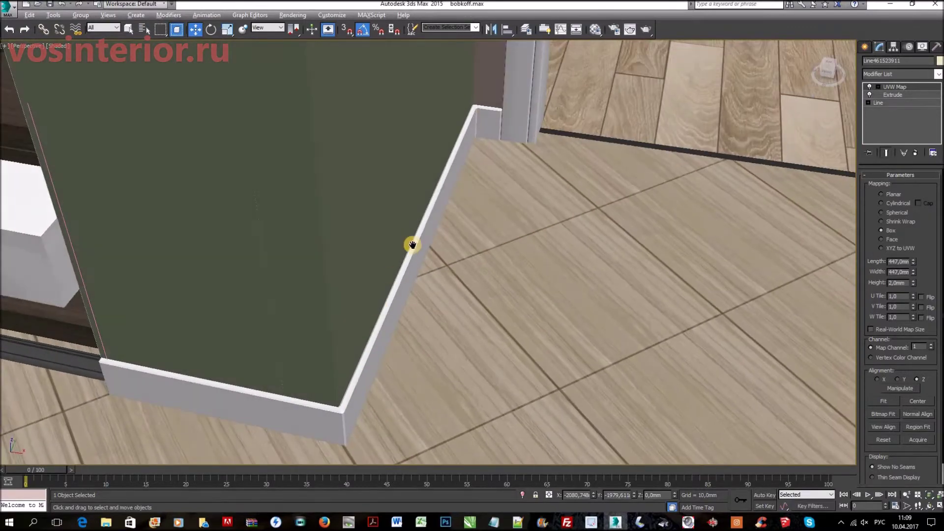
- Select the baseboard beside the wardrobe, check the Perfilstar skirting page in the browser, and show the baseboard's Sweep settings in 3ds Max
scroll(404, 253, up, 2)
click(364, 340)
click(323, 522)
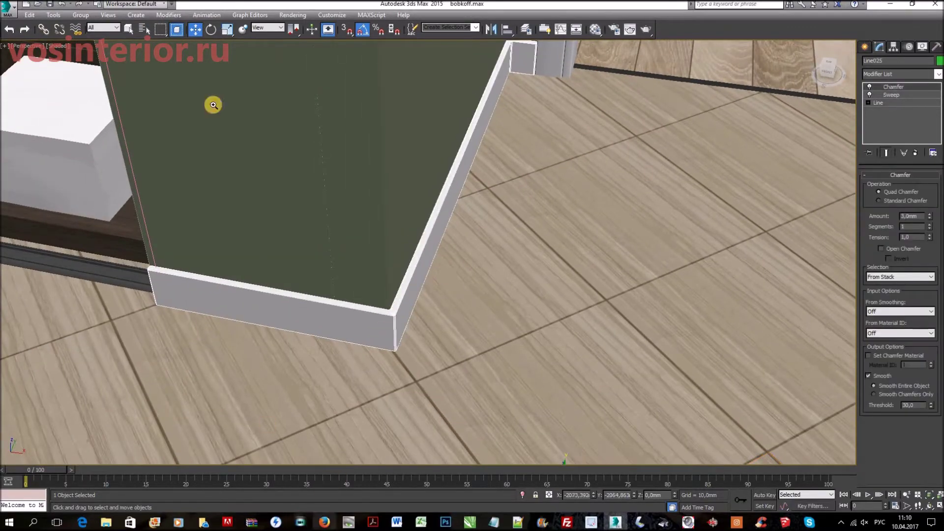
click(249, 6)
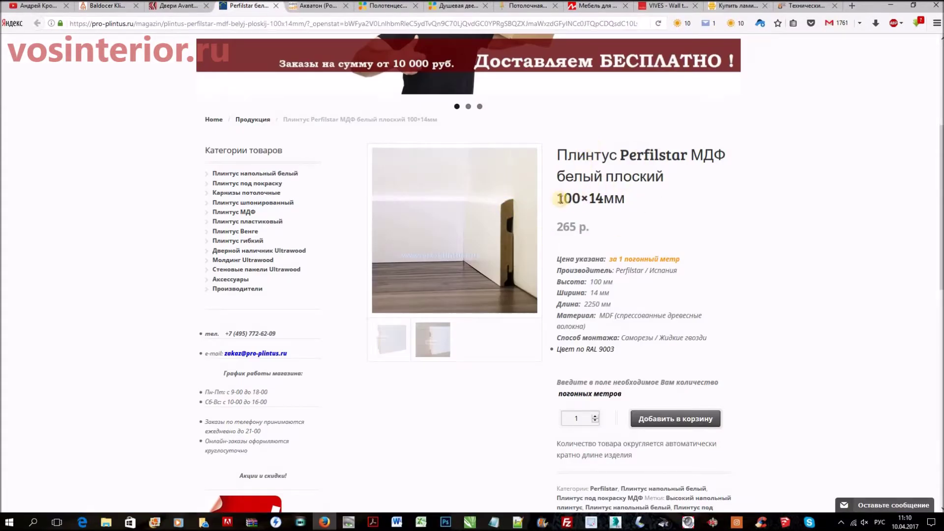
click(325, 523)
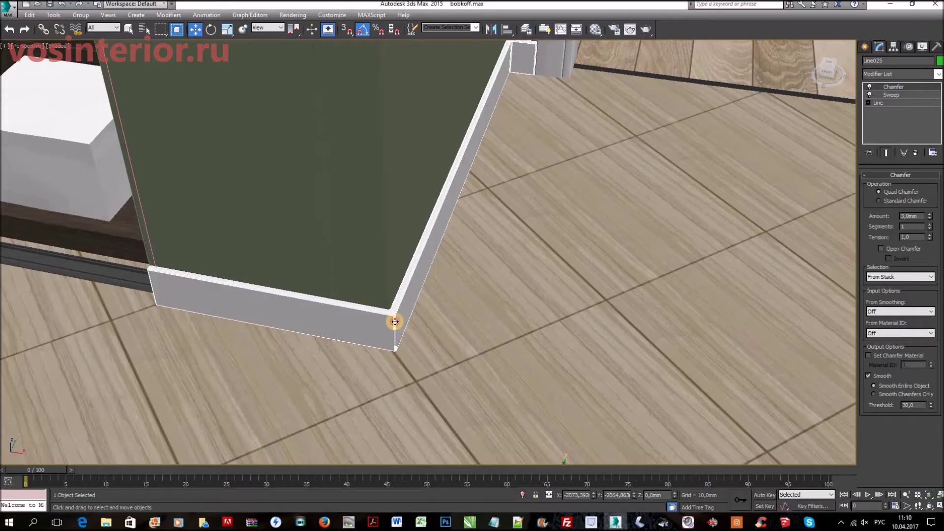
click(895, 96)
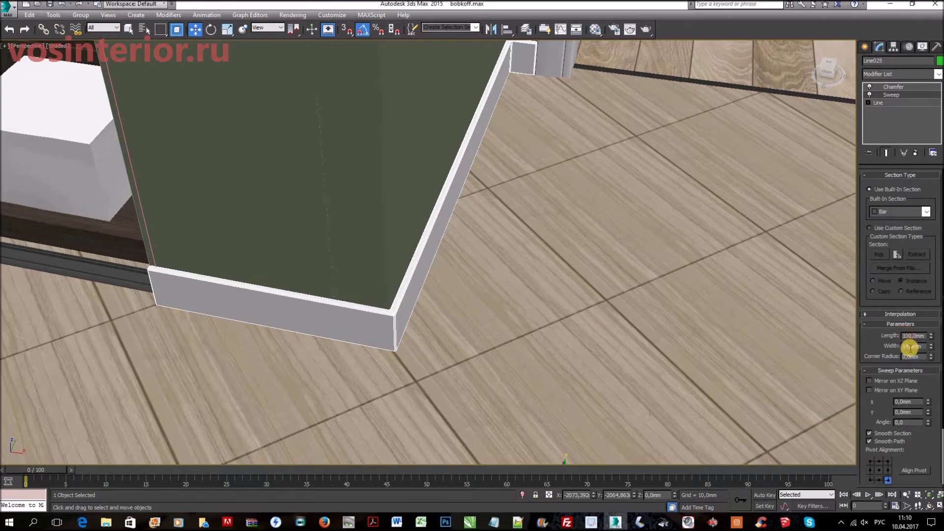
- Examine where the baseboards meet the sliding wardrobe and the door casing, and select the door object
middle_drag(279, 317, 631, 317)
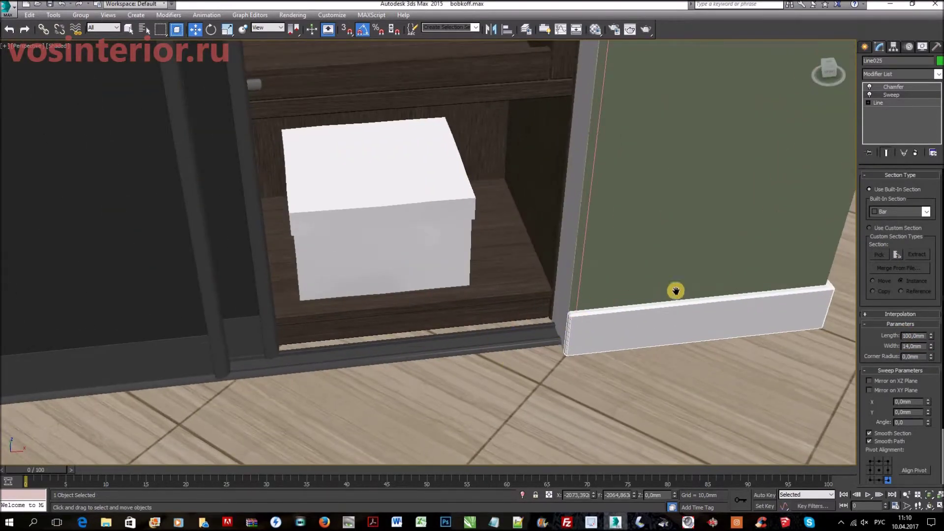
alt+middle_drag(676, 291, 91, 349)
scroll(61, 343, up, 3)
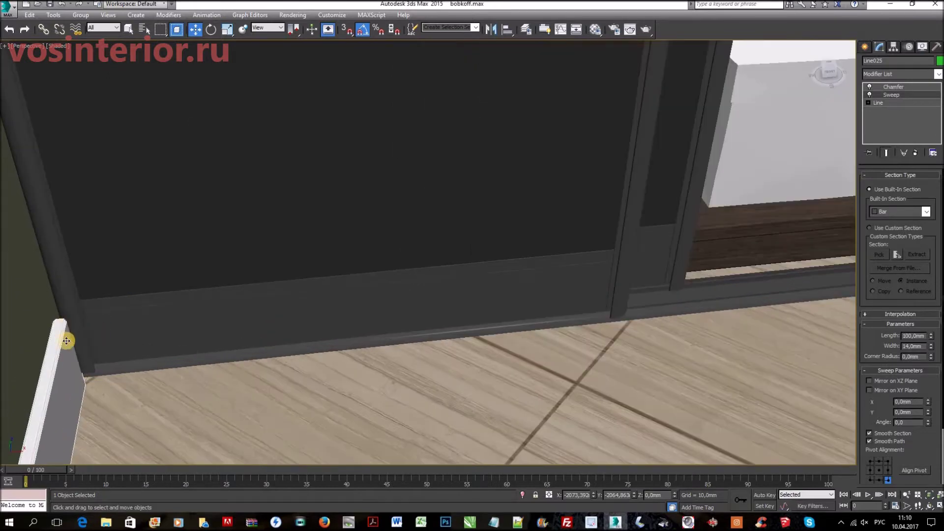
alt+middle_drag(70, 299, 68, 328)
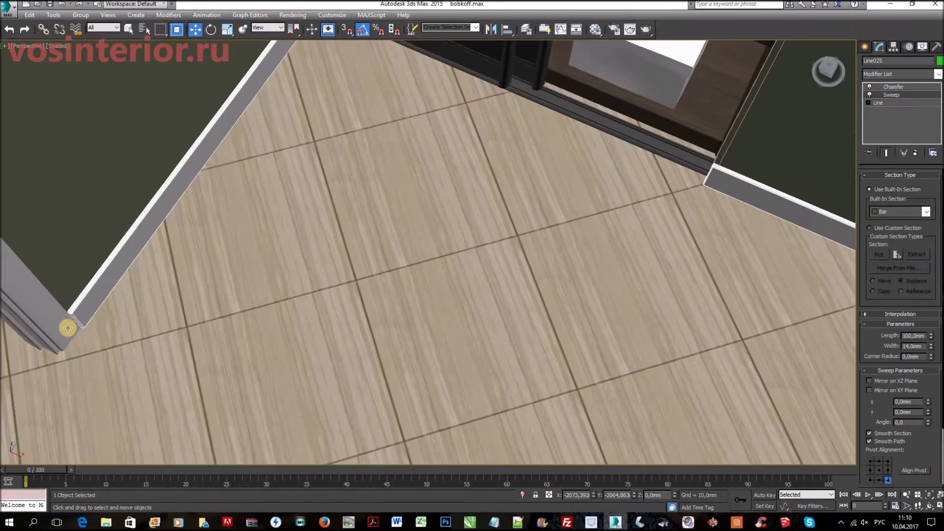
scroll(68, 328, up, 2)
click(44, 304)
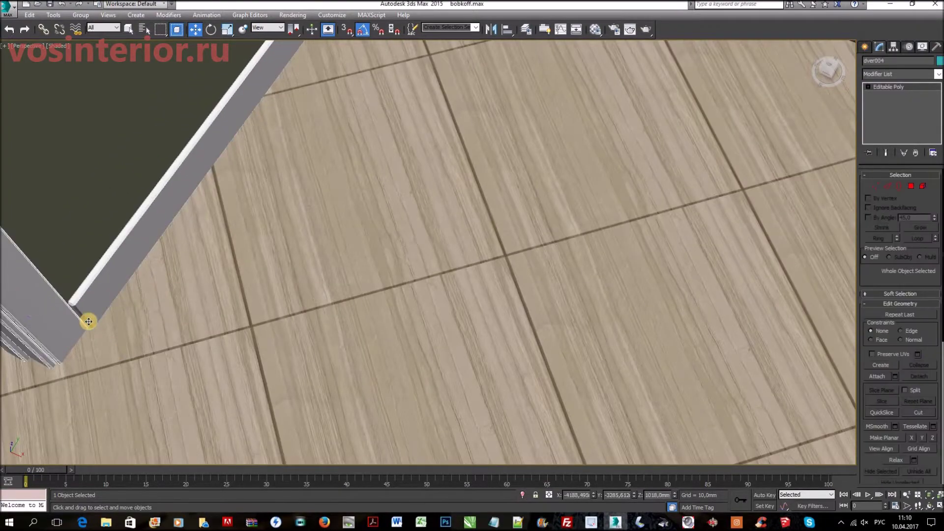
- Examine the whole hallway floor from above and the diagonal floor tiles in the toilet room
scroll(200, 309, down, 6)
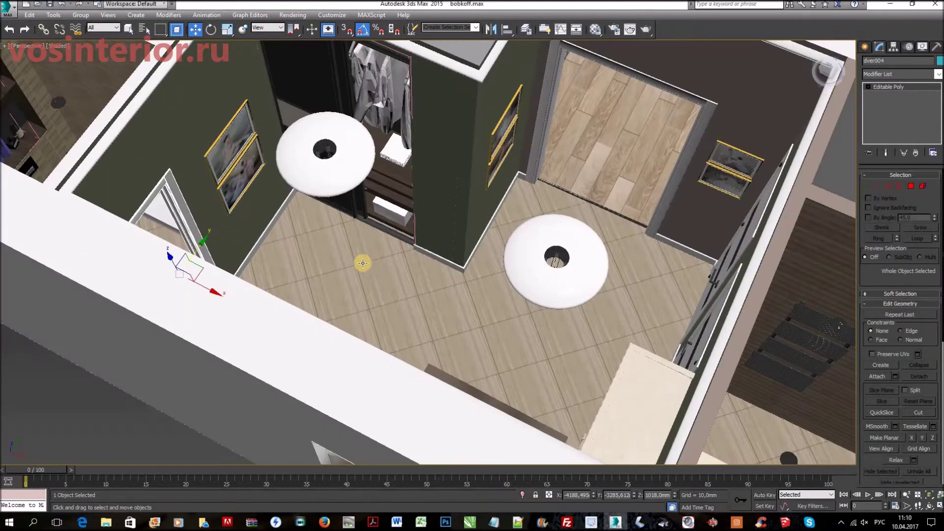
alt+middle_drag(362, 263, 354, 323)
middle_drag(187, 339, 99, 354)
middle_drag(297, 365, 495, 185)
scroll(491, 197, up, 2)
scroll(491, 198, down, 1)
scroll(489, 201, up, 1)
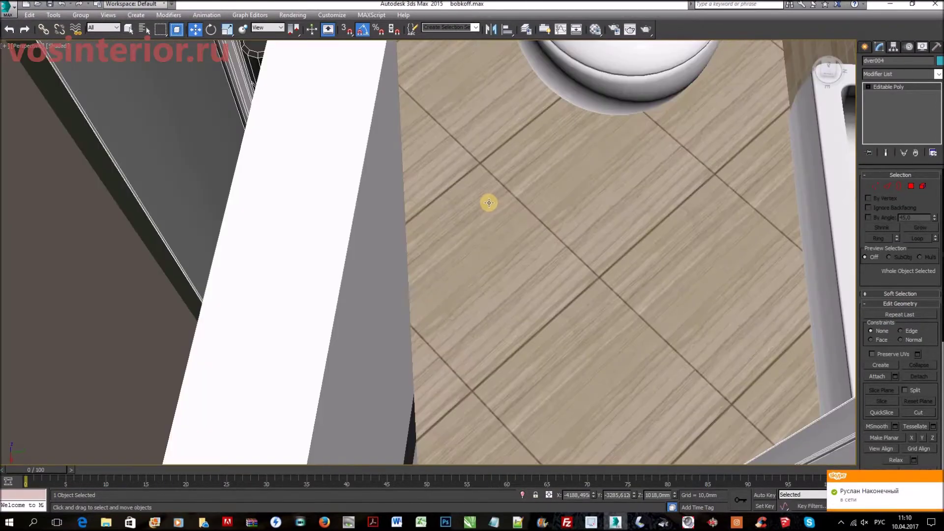
- Examine the toilet room doorway from the hallway and select the open door together with its frame
scroll(494, 205, down, 1)
mouse_move(487, 248)
middle_down()
mouse_move(495, 253)
mouse_move(480, 250)
middle_up()
scroll(494, 254, down, 2)
scroll(454, 309, up, 3)
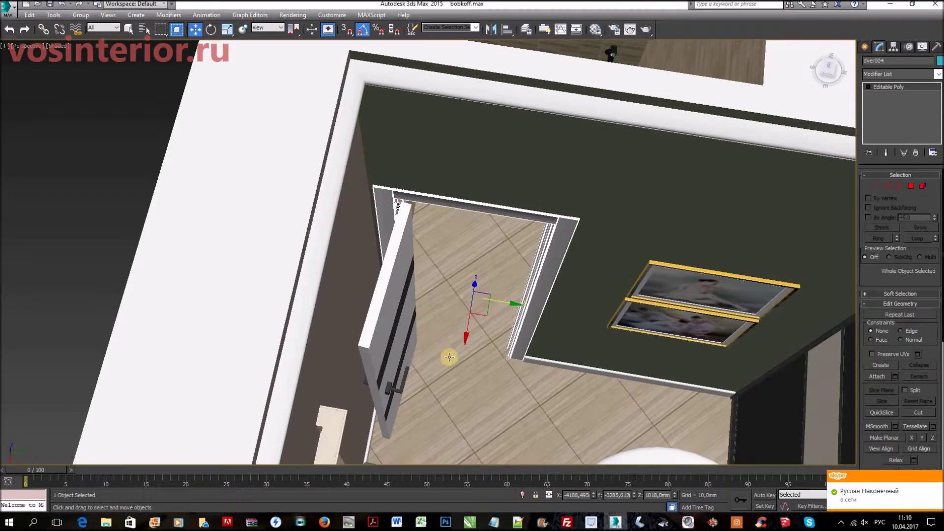
alt+middle_drag(513, 382, 369, 243)
click(369, 242)
ctrl+click(400, 169)
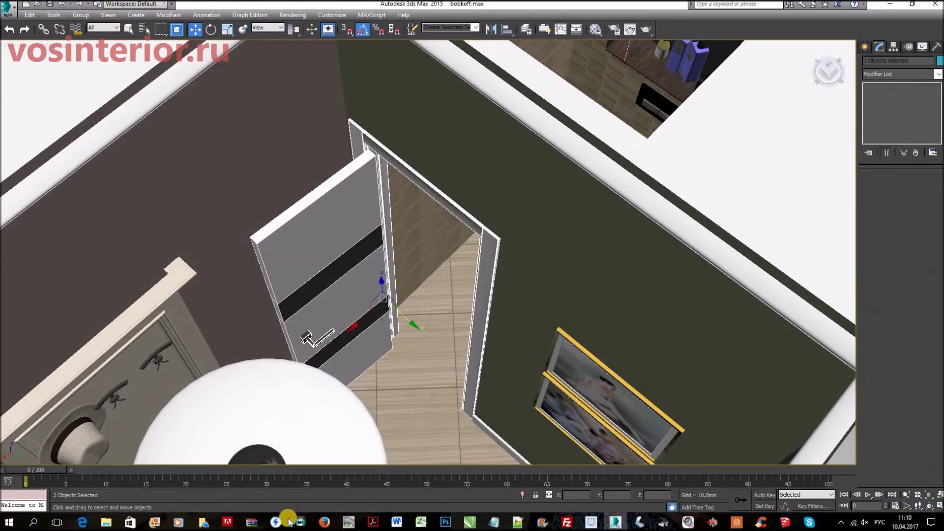
- Examine the bathroom and storage room doors with black inserts, selecting each door in turn
scroll(444, 320, down, 4)
middle_drag(475, 220, 497, 142)
alt+middle_drag(469, 428, 529, 260)
middle_drag(492, 408, 497, 249)
middle_drag(368, 332, 323, 303)
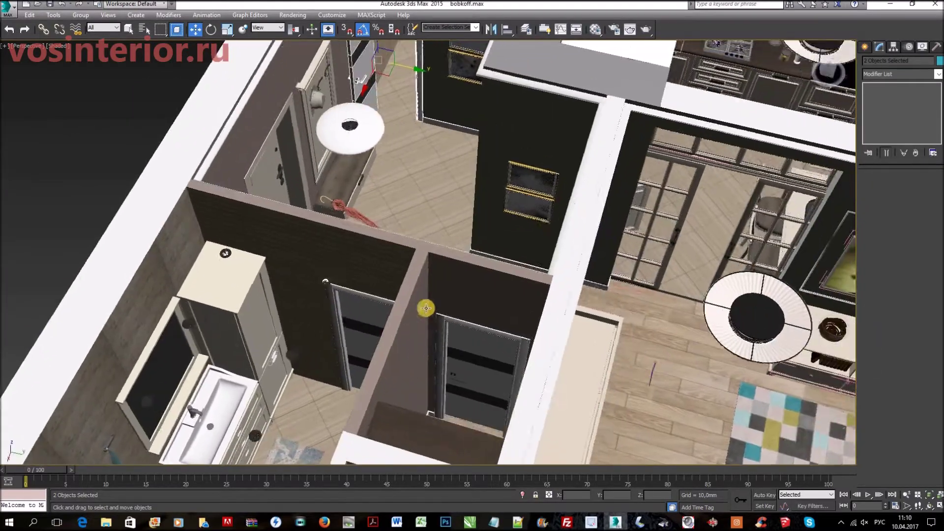
alt+middle_drag(426, 309, 488, 279)
scroll(493, 275, up, 5)
click(631, 288)
scroll(630, 289, down, 5)
middle_drag(630, 289, 407, 303)
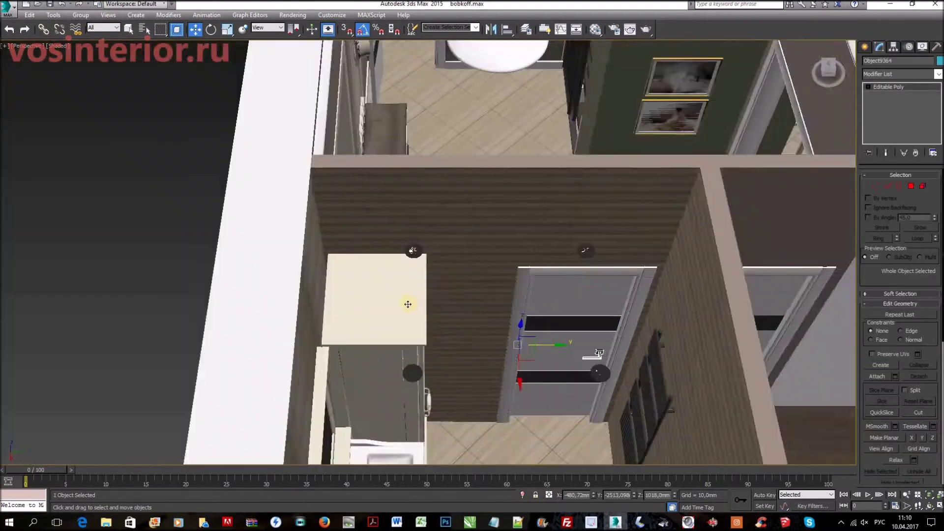
click(520, 304)
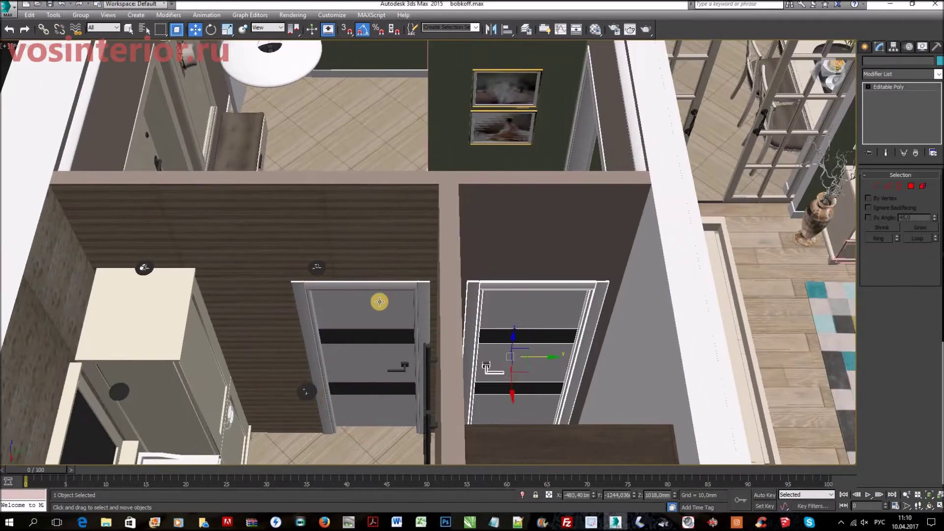
click(377, 411)
- Switch to the browser and review the Volhovec Avant 4037 ТБ door page with its colour, glass and casing options
key(alt+Tab)
click(166, 7)
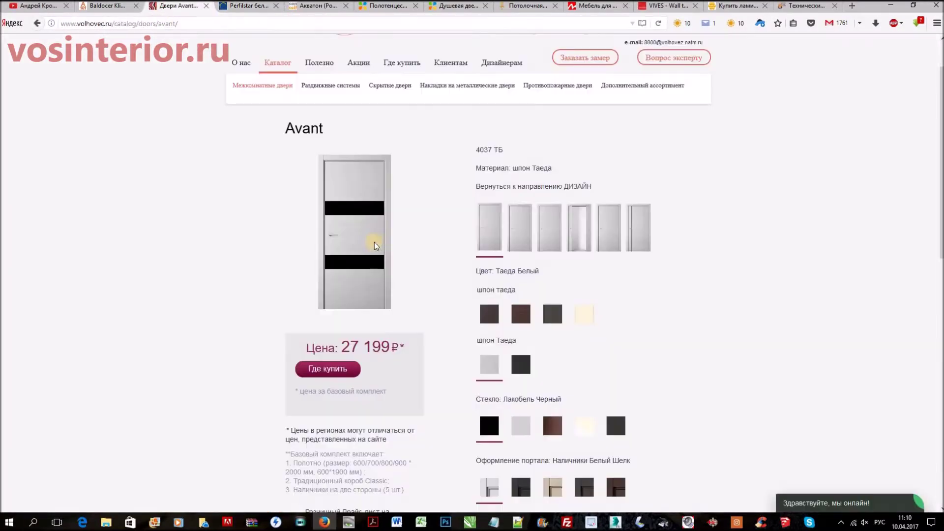
scroll(377, 172, up, 2)
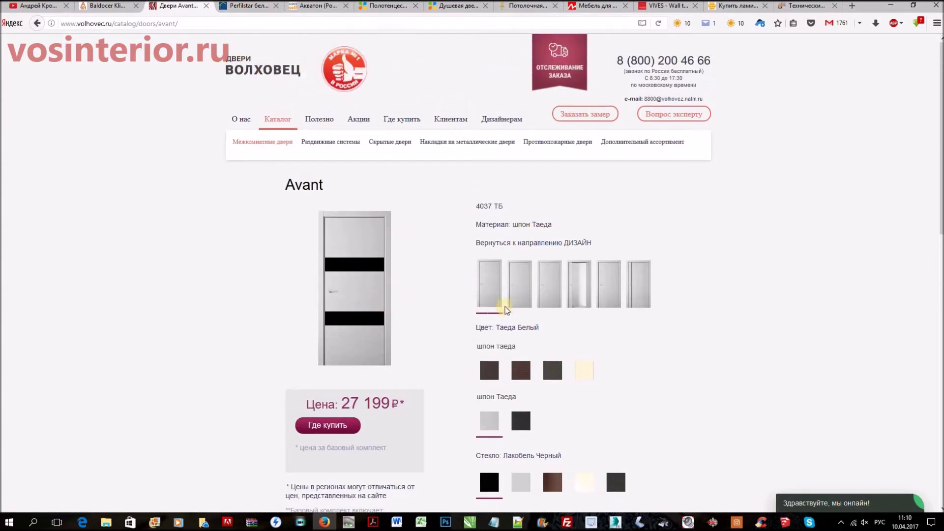
scroll(384, 327, down, 2)
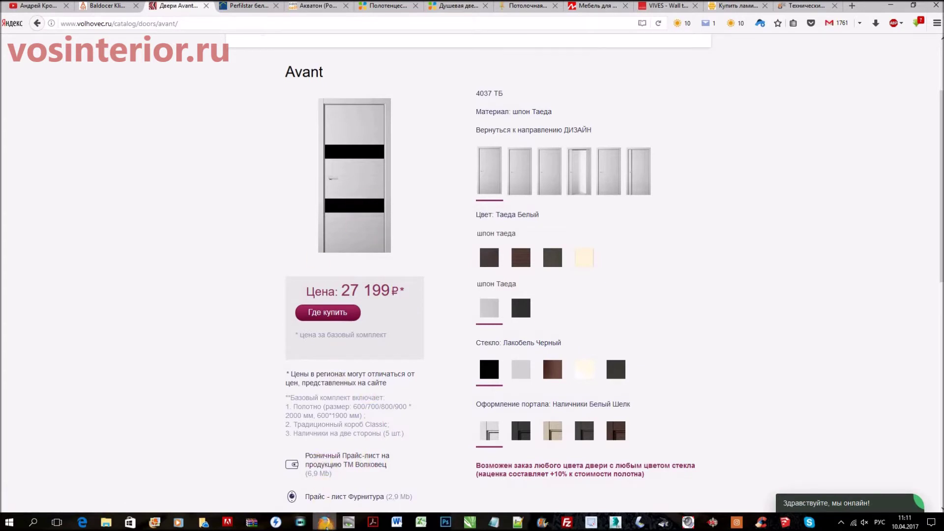
- Return to 3ds Max and compare the modelled interior doors with the Avant door
click(324, 523)
scroll(492, 282, down, 3)
scroll(484, 272, up, 5)
alt+middle_drag(483, 272, 615, 298)
alt+middle_drag(440, 275, 451, 290)
middle_drag(475, 424, 435, 450)
- Open the technical apartment design project page in the browser and review the hallway renders with the doors and wall colours
click(324, 523)
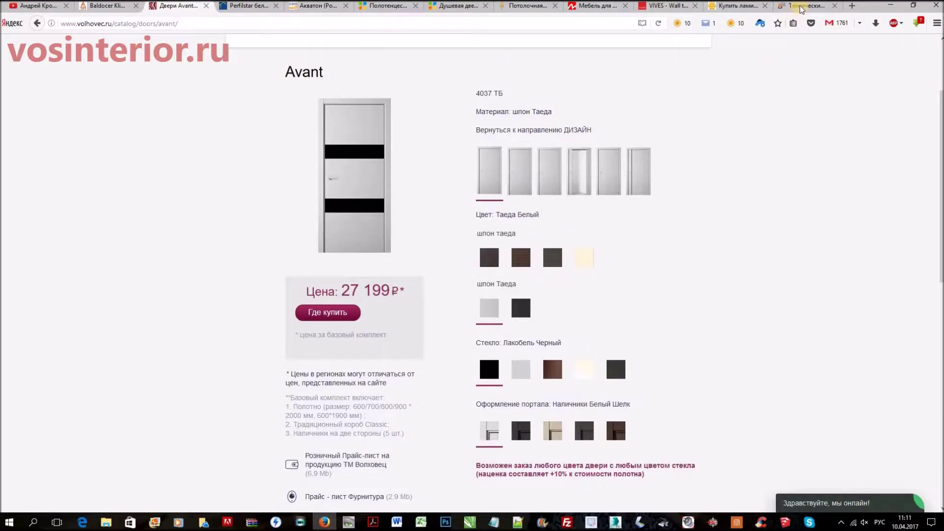
click(800, 6)
scroll(453, 231, down, 5)
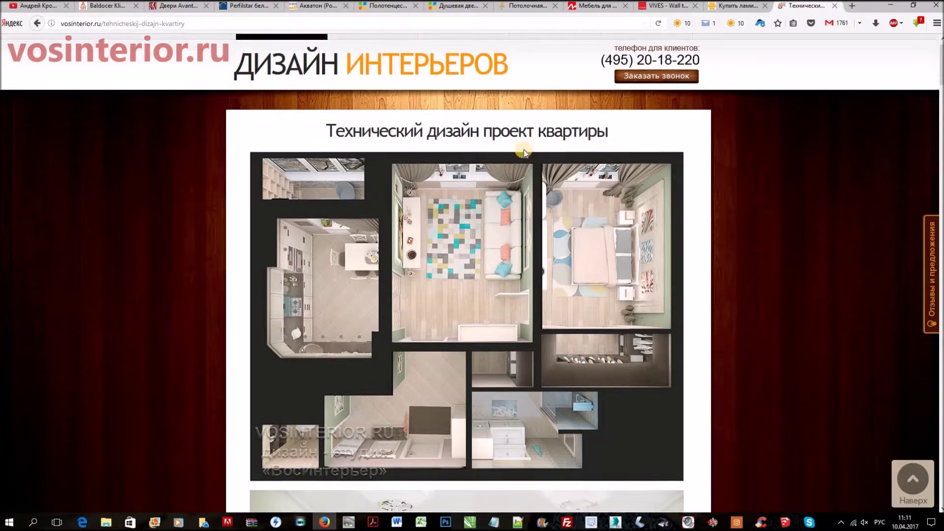
scroll(453, 232, down, 3)
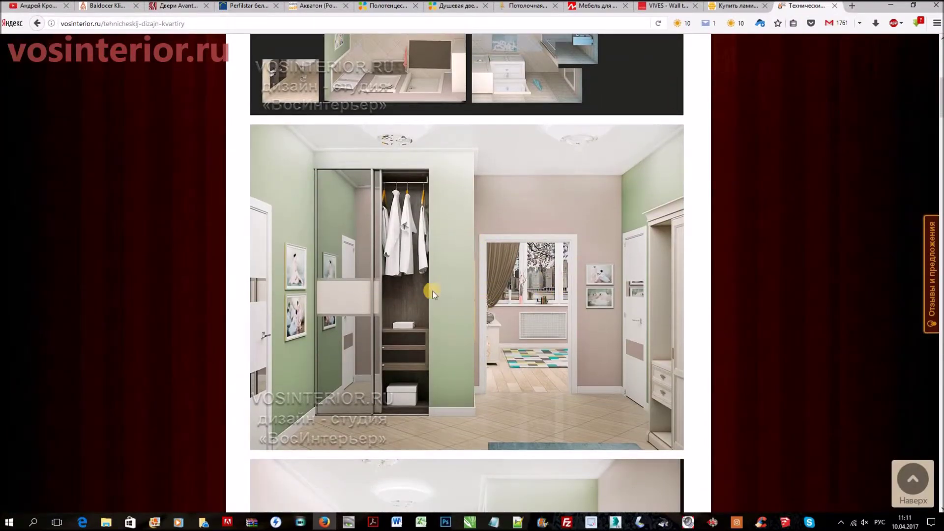
scroll(559, 239, down, 7)
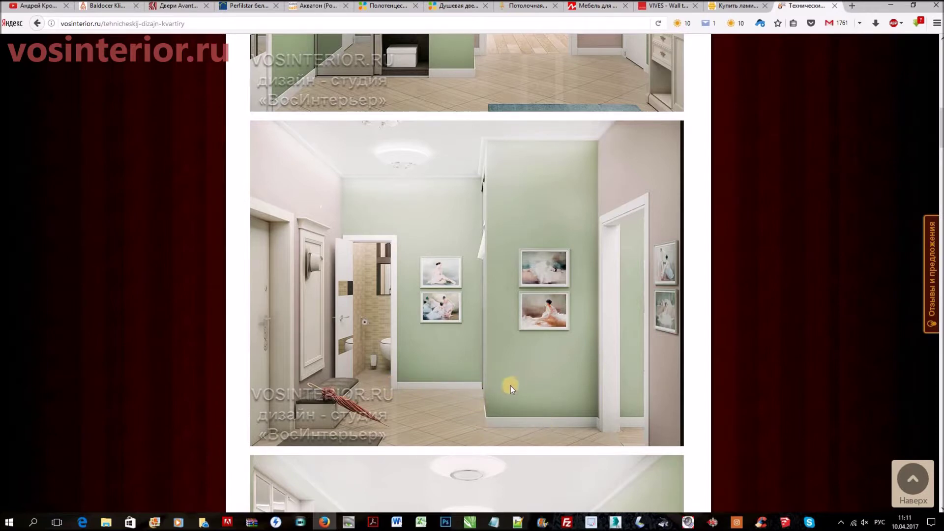
scroll(459, 404, up, 7)
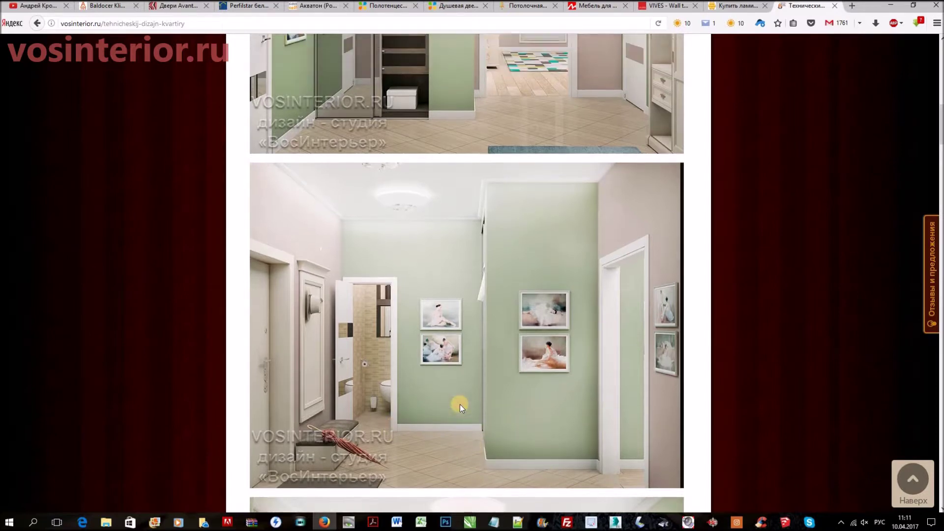
scroll(529, 252, up, 1)
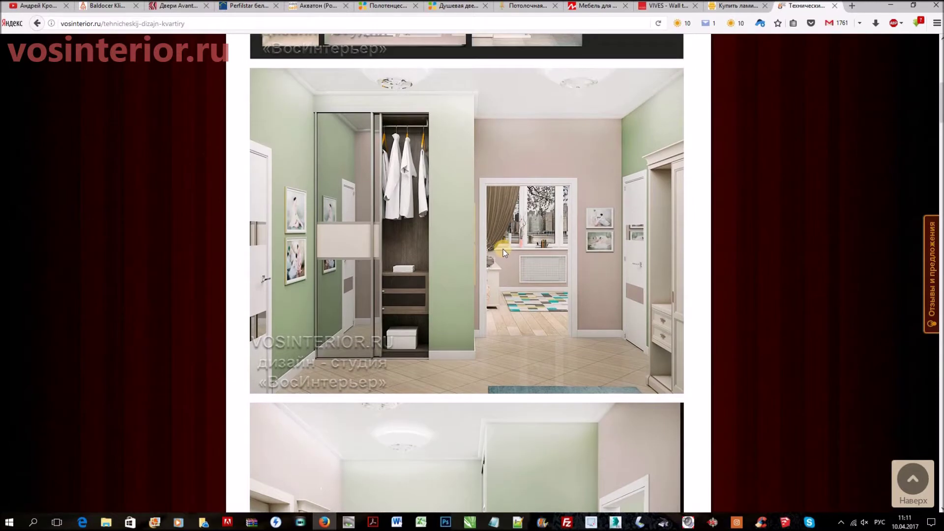
scroll(504, 253, up, 1)
scroll(483, 265, down, 5)
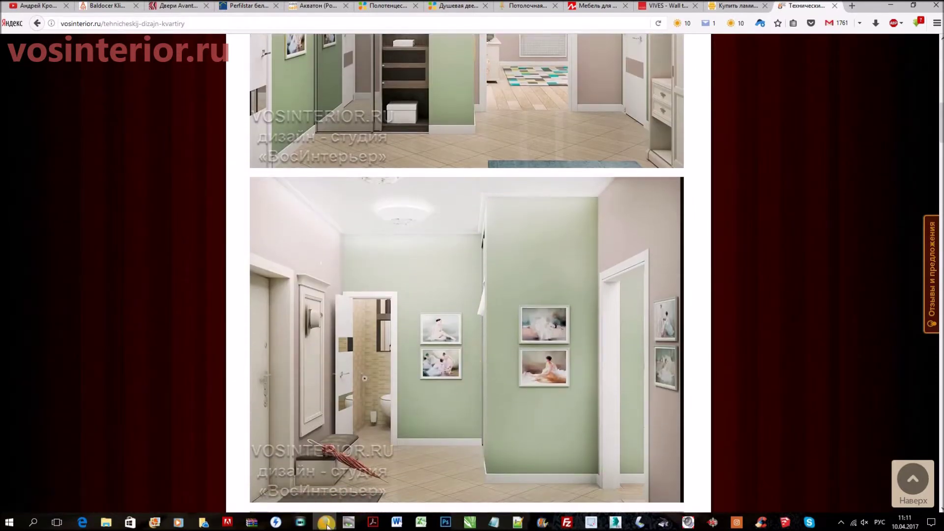
- Return to 3ds Max, select the hallway's green wall and its brown wall in turn, and clear the selection
mouse_move(327, 525)
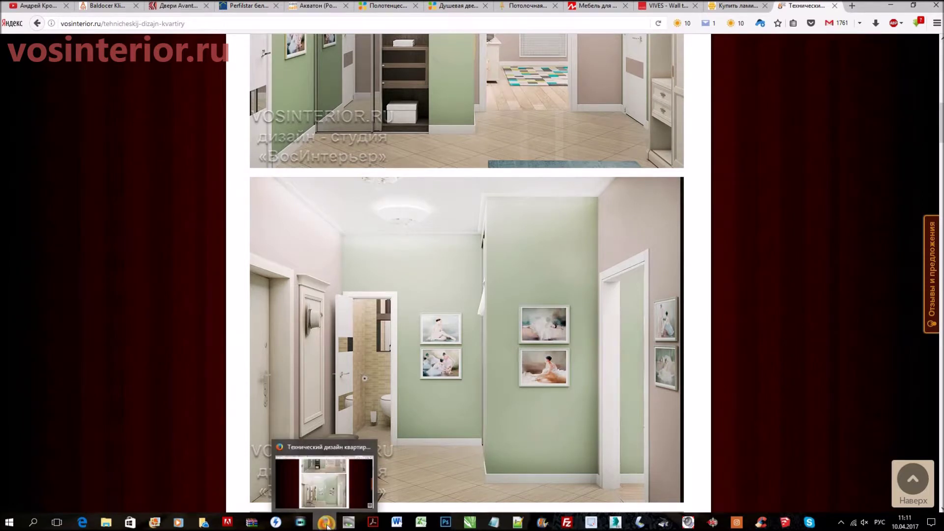
click(326, 525)
middle_drag(526, 325, 478, 319)
alt+middle_drag(480, 379, 444, 236)
scroll(446, 237, up, 5)
click(442, 242)
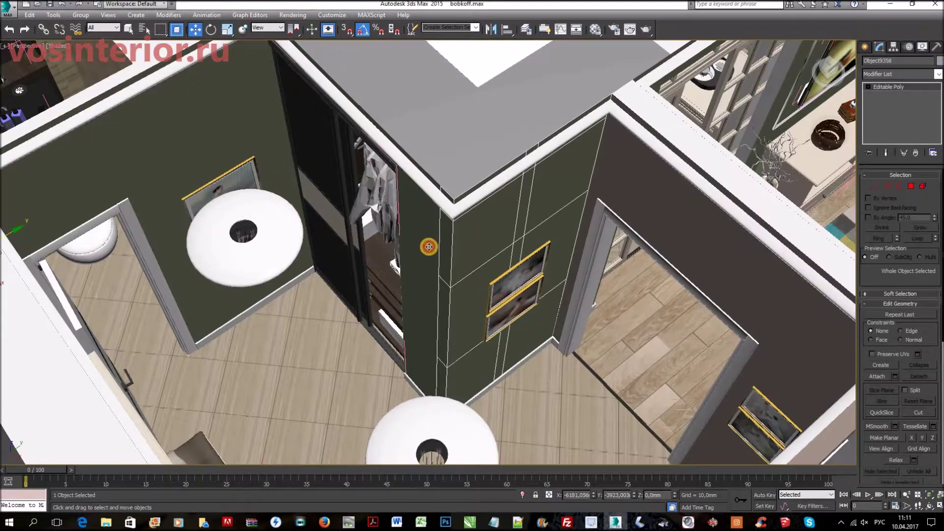
alt+middle_drag(540, 321, 428, 141)
click(429, 135)
alt+middle_drag(465, 320, 275, 339)
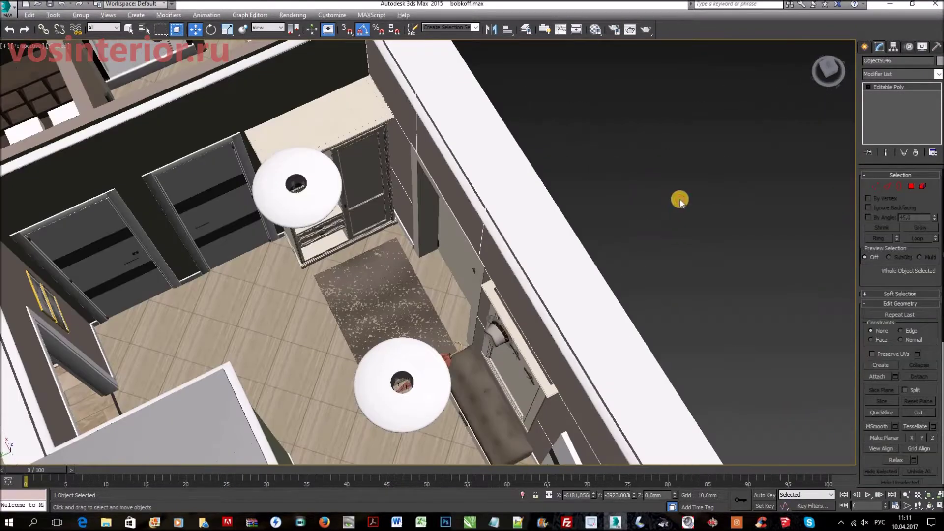
key(ctrl+d)
- Examine the apartment layout from above and the diagonal floor tiles at the hallway's living room doorway
alt+middle_drag(492, 316, 314, 261)
scroll(376, 324, down, 8)
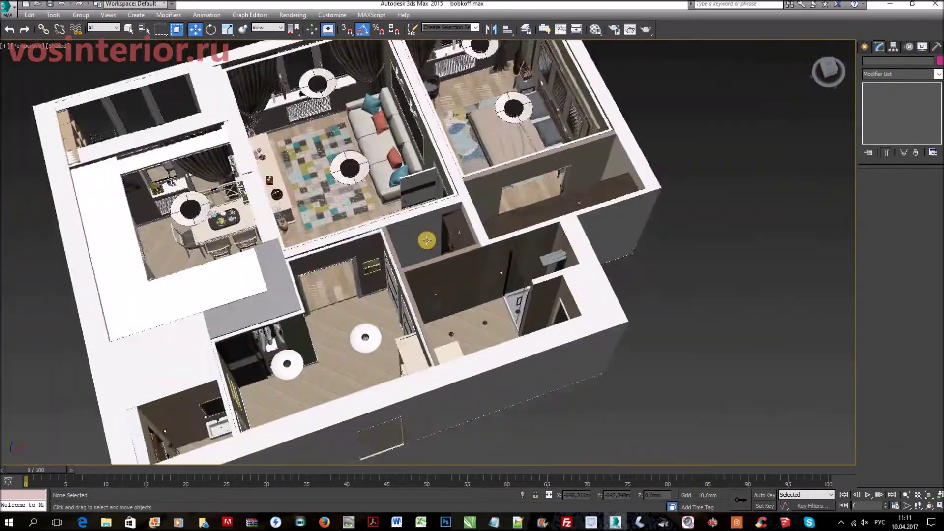
alt+middle_drag(426, 240, 406, 248)
scroll(402, 244, up, 3)
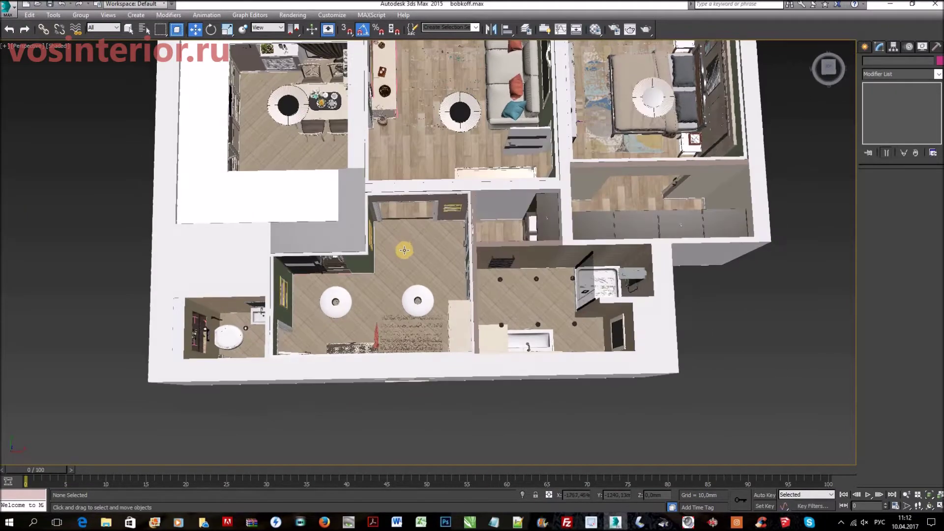
scroll(404, 250, up, 4)
scroll(410, 259, up, 4)
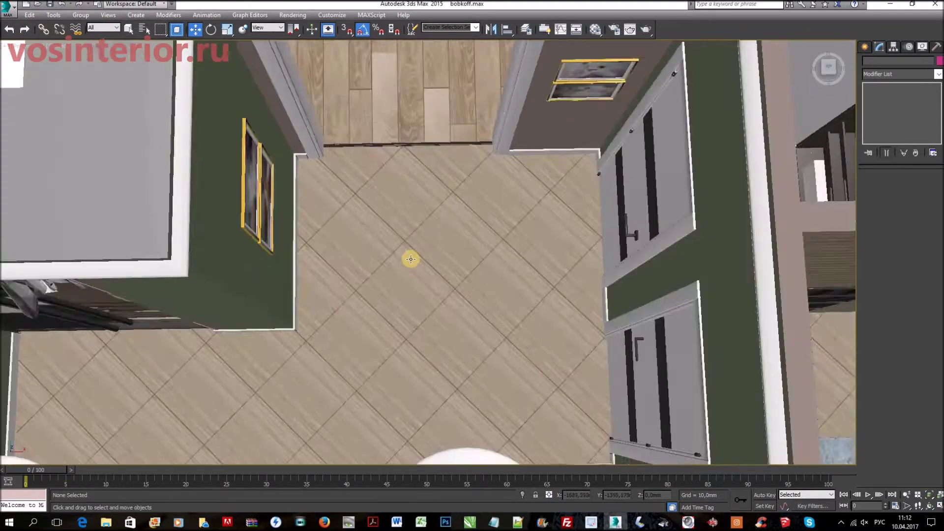
scroll(409, 261, down, 8)
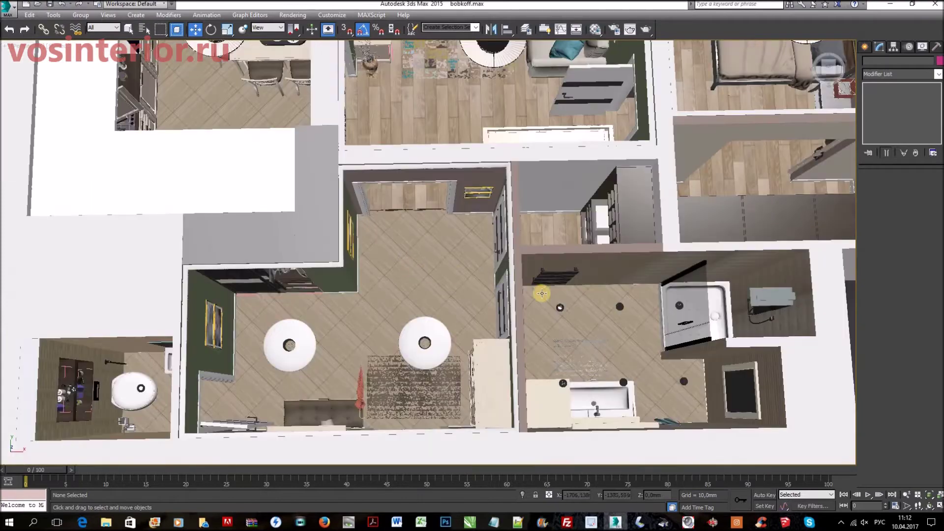
- Examine the bathroom's diagonal floor tiles and select the tiled floor to show its UVW Map settings
middle_drag(565, 323, 451, 274)
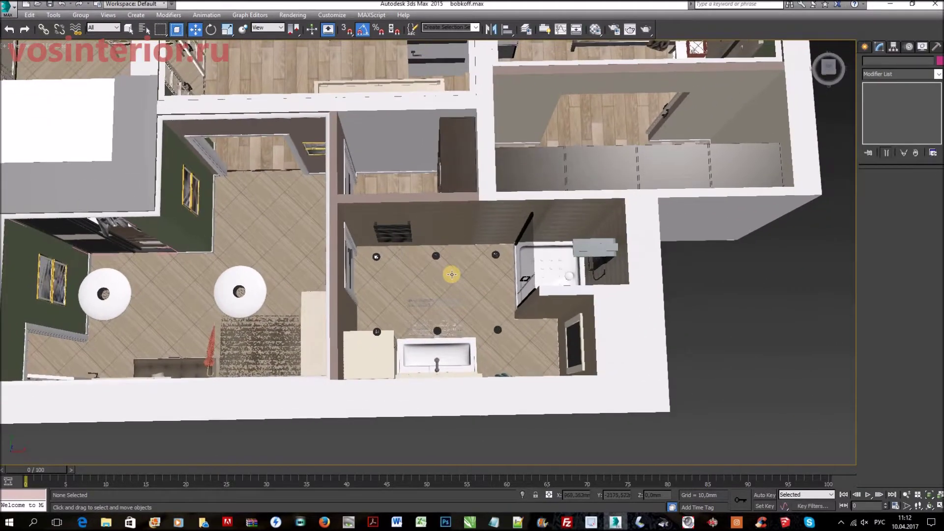
scroll(452, 274, up, 5)
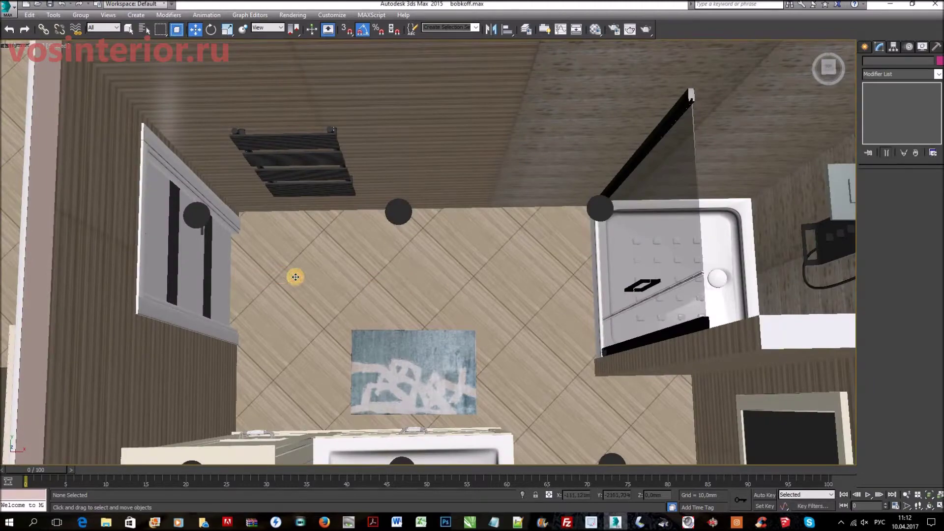
click(502, 285)
scroll(495, 295, down, 5)
alt+middle_drag(449, 330, 290, 172)
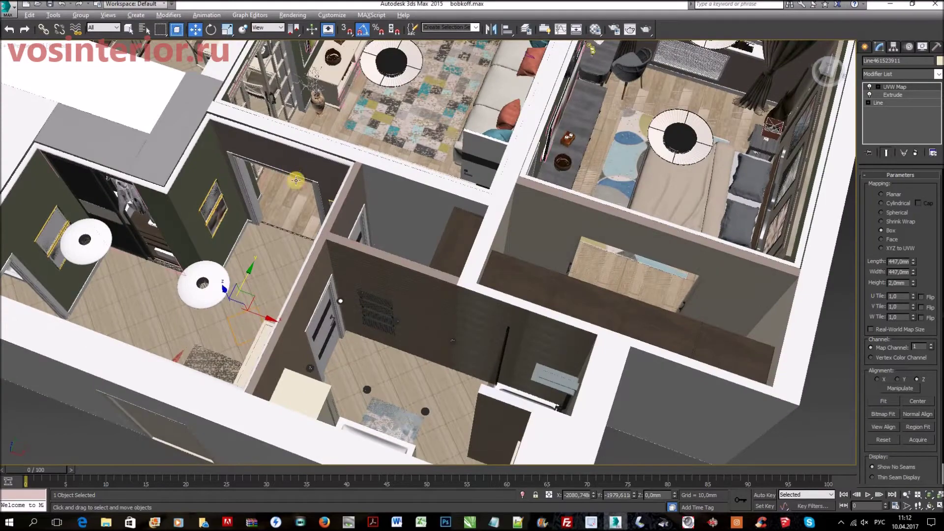
- Examine how the floor finishes run through the hallway, kitchen and living room from above
middle_drag(512, 220, 468, 310)
scroll(467, 311, up, 5)
scroll(464, 310, down, 7)
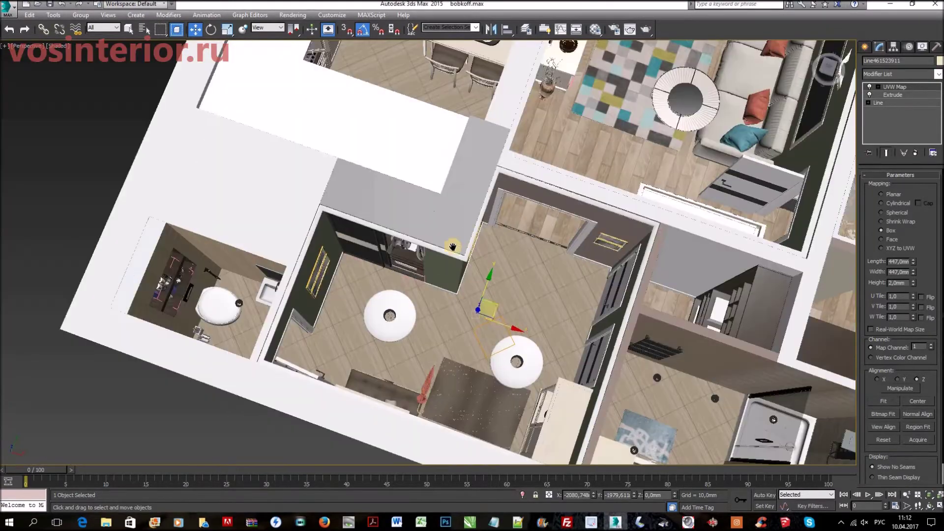
scroll(487, 316, up, 2)
middle_drag(448, 332, 428, 345)
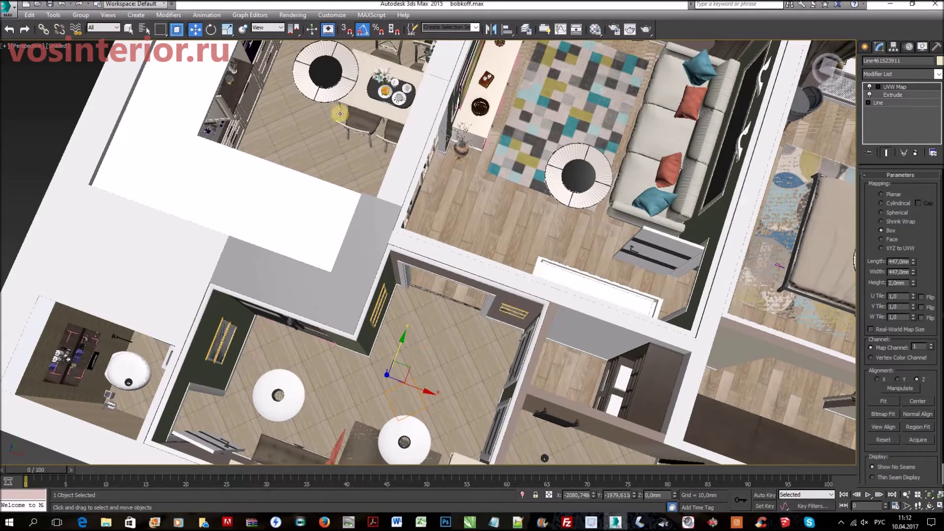
scroll(325, 134, up, 8)
scroll(343, 154, down, 8)
middle_drag(460, 254, 405, 232)
scroll(395, 228, up, 5)
scroll(394, 228, down, 10)
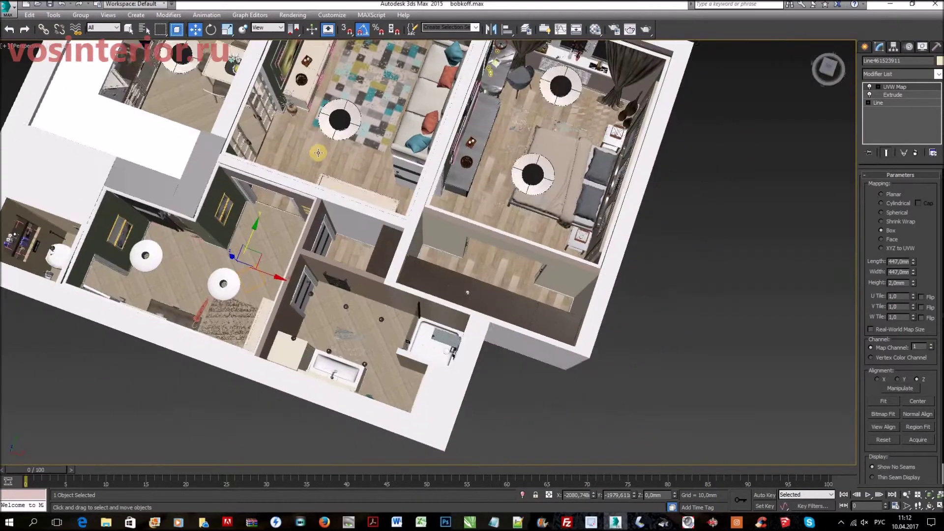
scroll(318, 153, up, 3)
middle_drag(337, 195, 392, 252)
scroll(392, 252, down, 2)
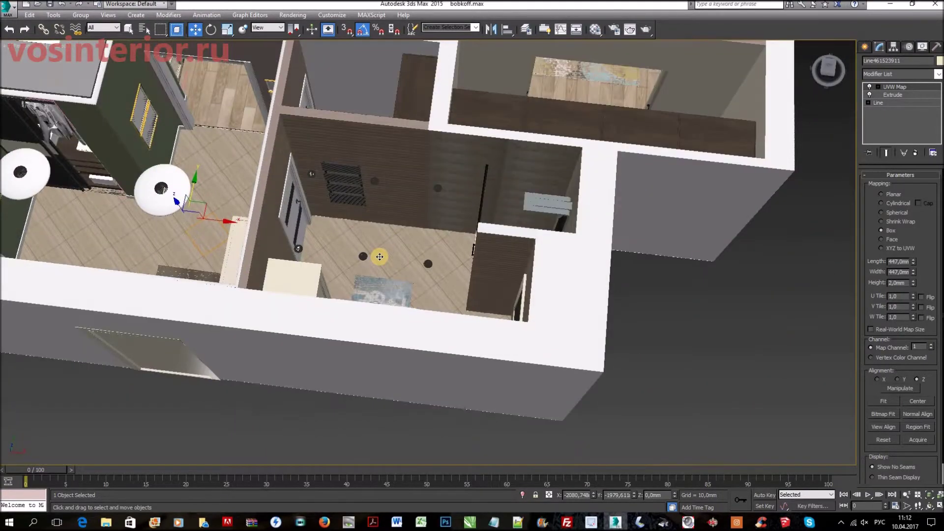
- Examine the bathroom's wall tiles and select the tiled wall behind the towel rail
scroll(402, 206, up, 8)
middle_drag(409, 301, 449, 185)
scroll(436, 266, down, 4)
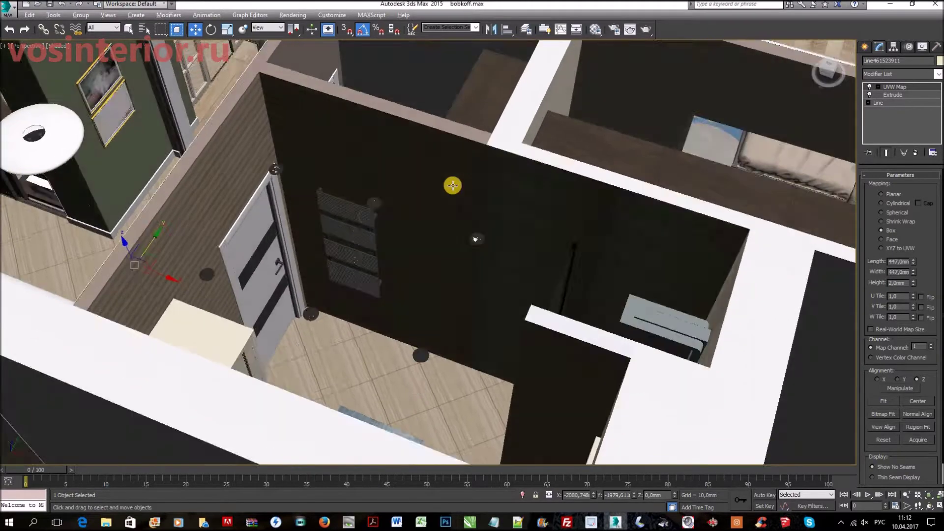
scroll(438, 241, up, 3)
alt+middle_drag(437, 240, 437, 120)
click(437, 119)
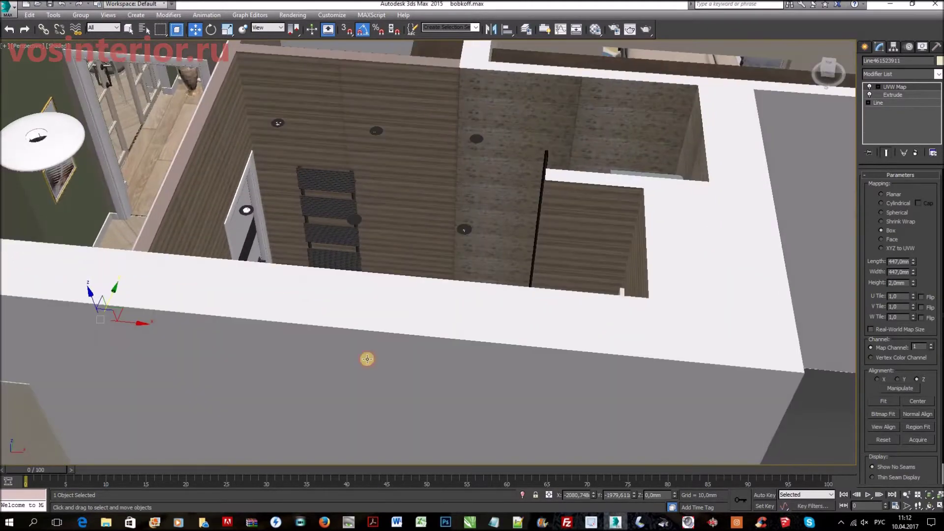
- Check the Baldocer Klim floor tile and the Klim d1 and Klim Novo decor tiles on the supplier's page
click(323, 524)
click(116, 11)
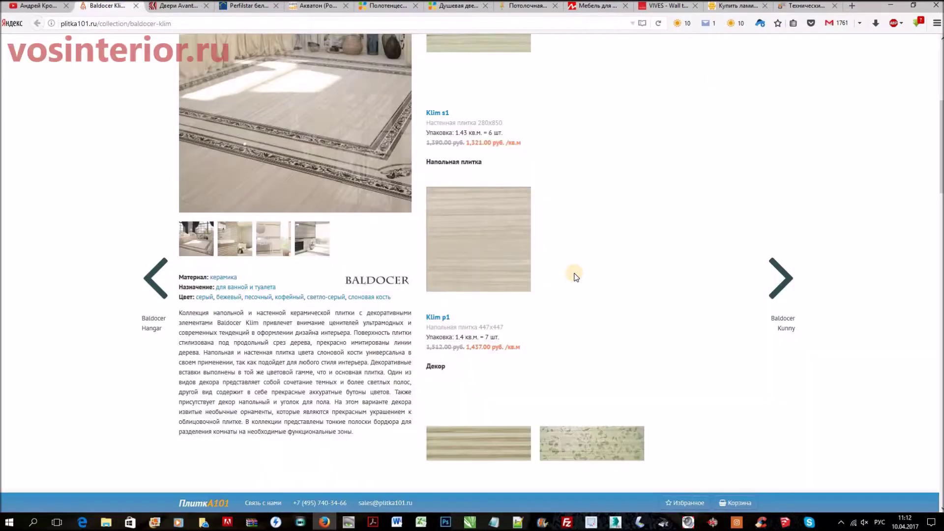
scroll(491, 381, down, 3)
scroll(497, 310, down, 2)
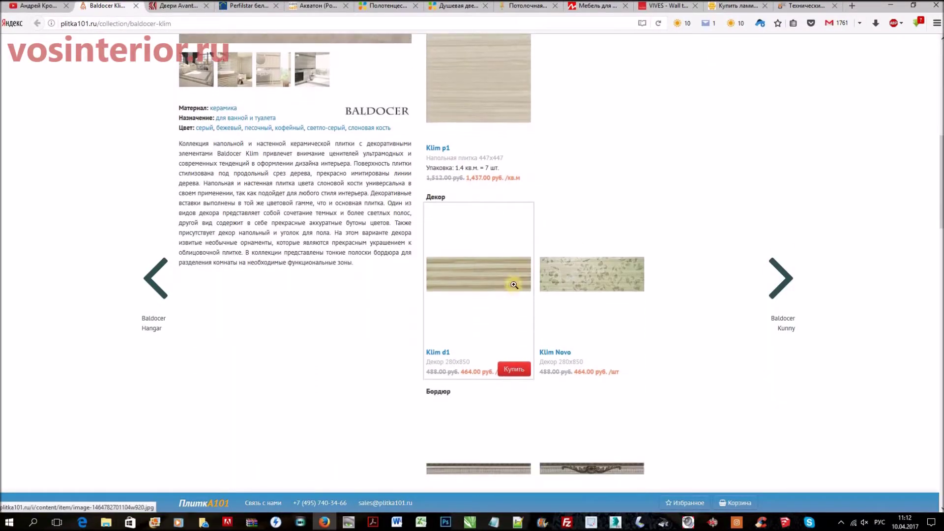
- Return to 3ds Max and examine the bathroom wall's tile mapping and the tiled wall around the washbasin
click(325, 523)
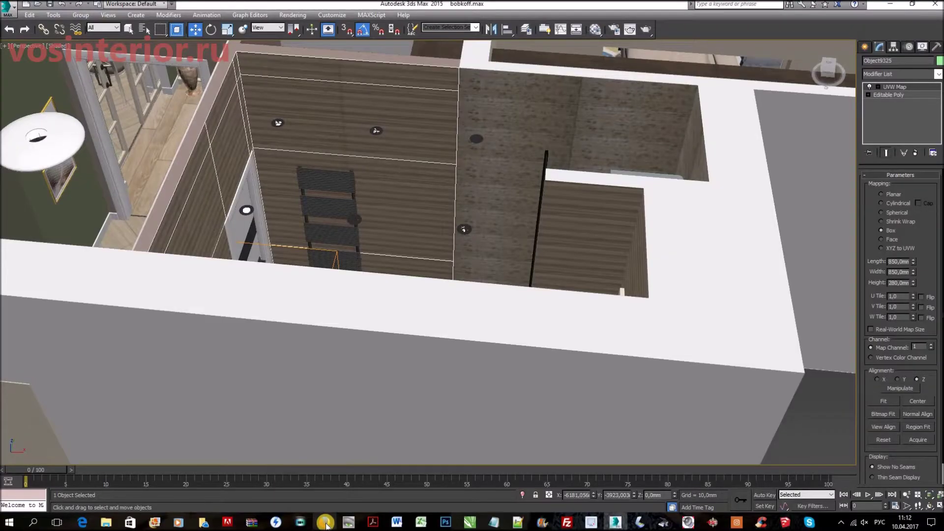
scroll(529, 265, down, 2)
alt+middle_drag(529, 266, 284, 234)
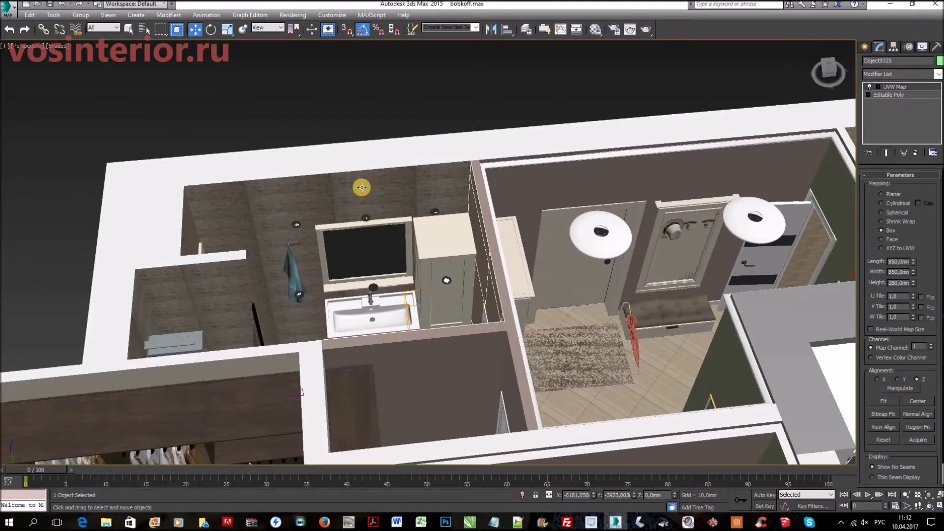
- Select the tiled wall behind the washbasin and slide its UVW Map gizmo along the wall to about X = 315 mm
scroll(362, 187, up, 5)
scroll(394, 202, down, 2)
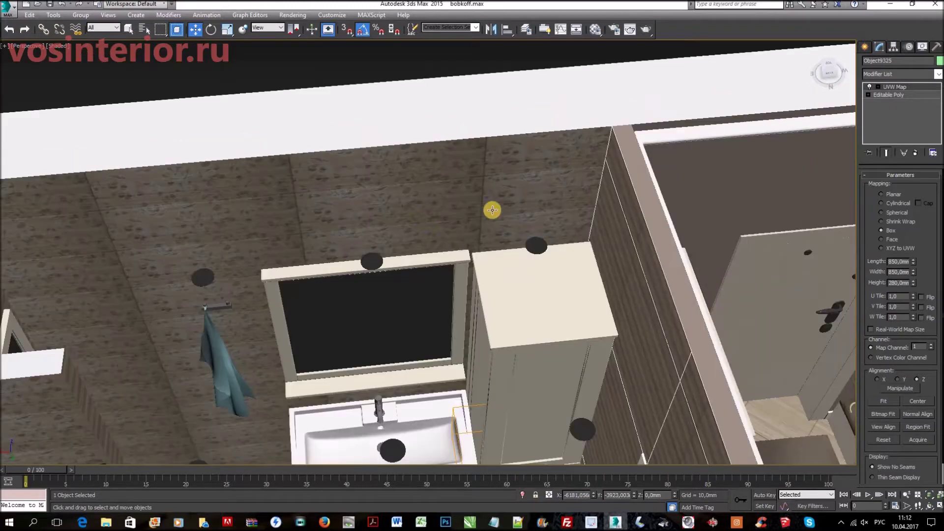
click(413, 195)
click(900, 89)
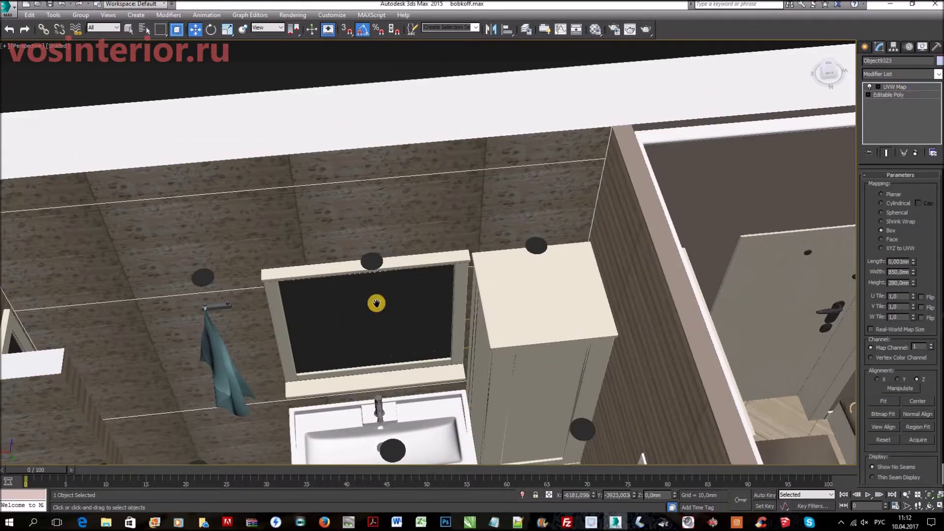
middle_drag(352, 348, 485, 313)
drag(468, 313, 530, 315)
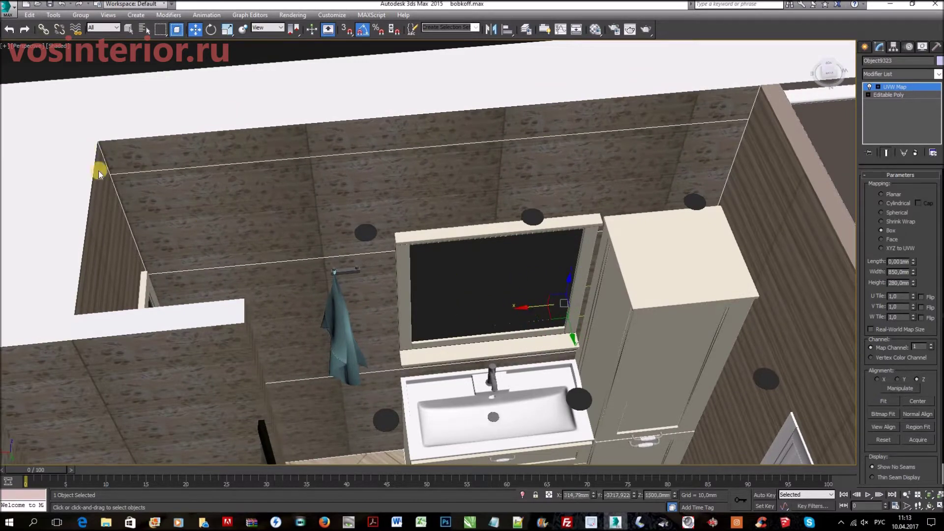
- Slide the washbasin wall's tile mapping along X to about 590 mm and finish editing the gizmo
alt+middle_drag(386, 241, 474, 152)
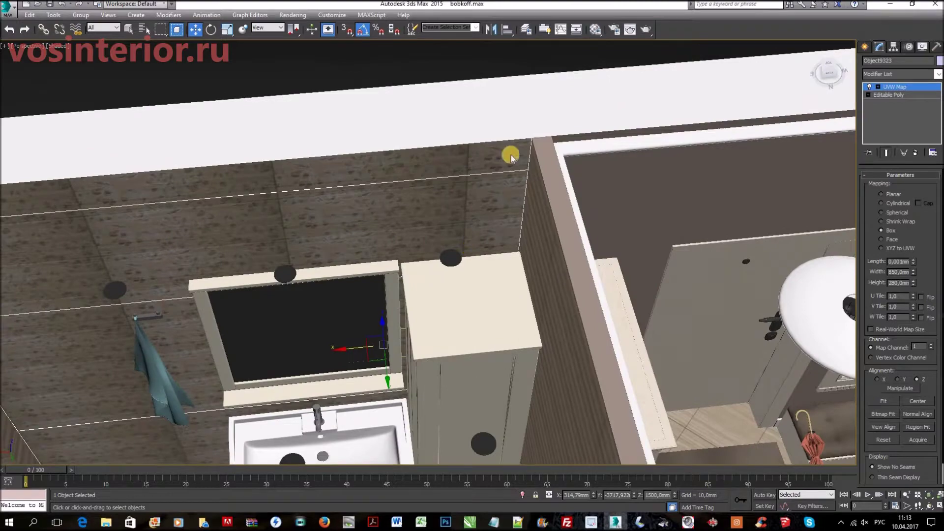
alt+middle_drag(462, 309, 618, 155)
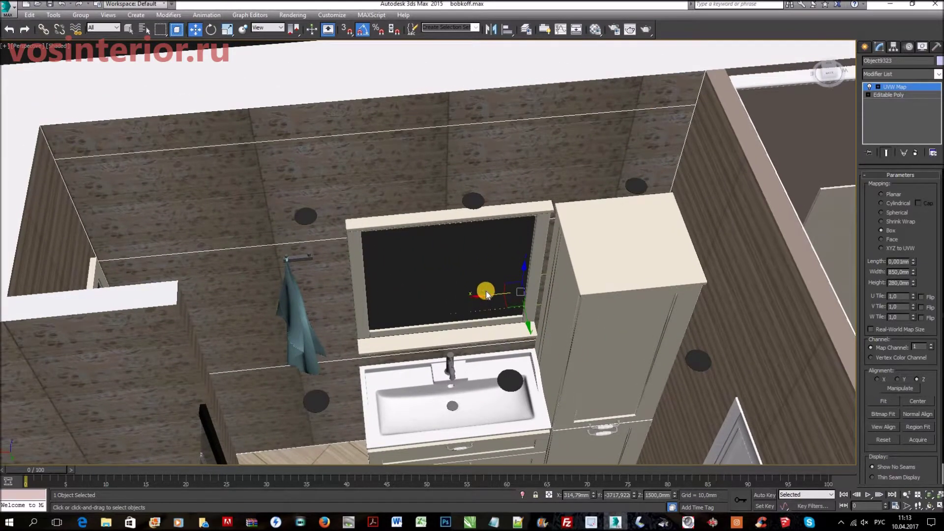
drag(498, 294, 511, 292)
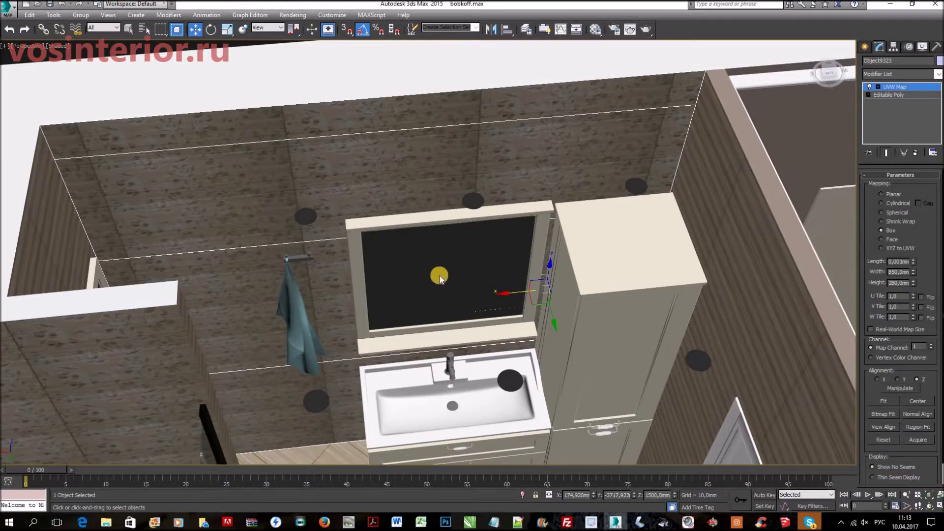
drag(441, 280, 351, 183)
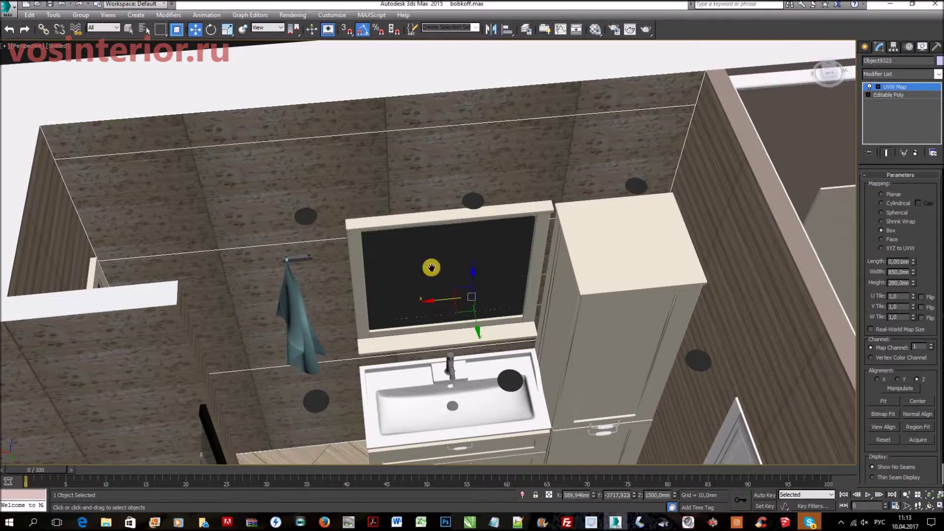
middle_drag(434, 221, 438, 80)
click(560, 82)
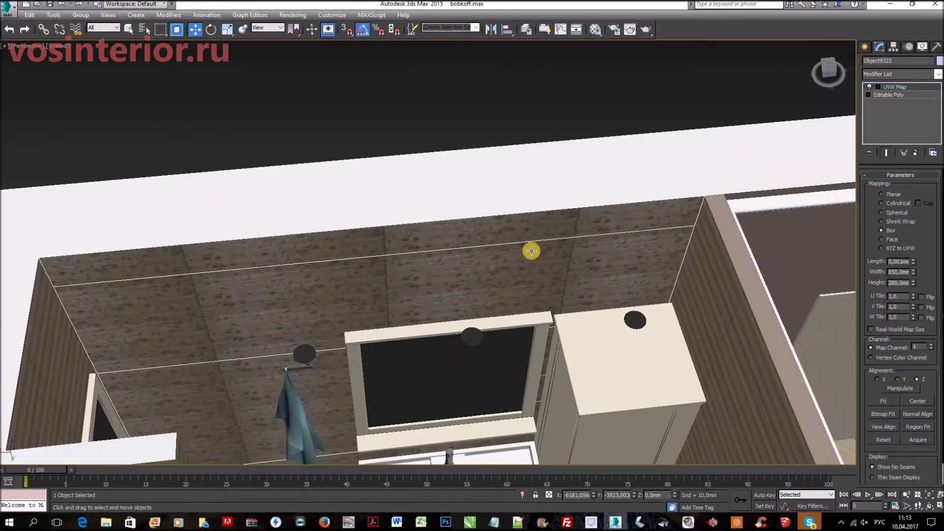
- Examine the bathroom's tile layout around the shower enclosure, the towel rail and the washbasin
alt+middle_drag(544, 173, 443, 357)
scroll(340, 167, up, 4)
scroll(396, 192, down, 5)
alt+middle_drag(489, 206, 664, 289)
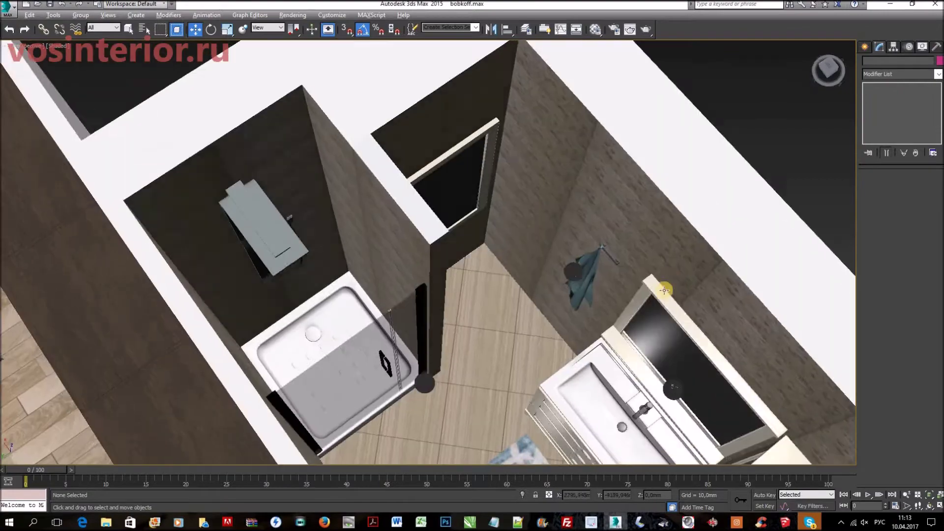
alt+middle_drag(544, 207, 727, 231)
scroll(573, 221, down, 4)
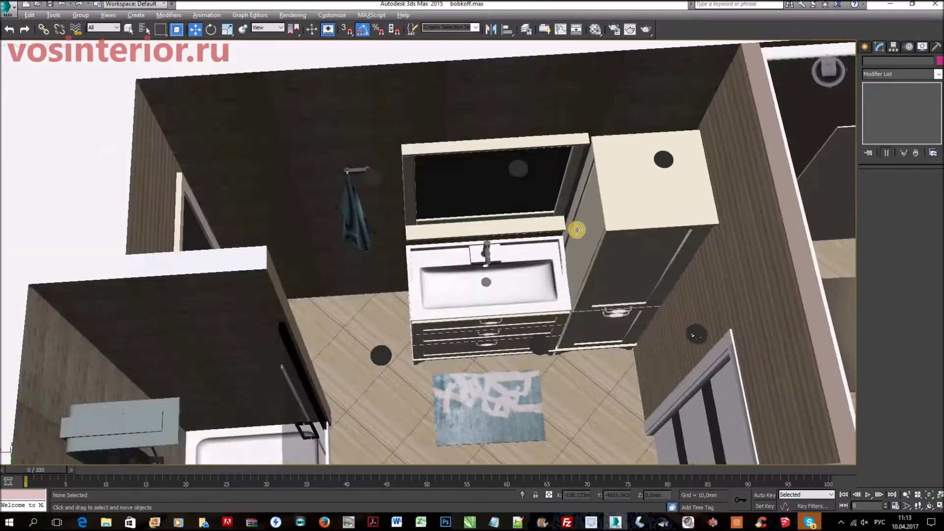
- Examine the mirror above the washbasin, the vanity unit and the tall cabinet beside it
alt+middle_drag(573, 221, 552, 221)
scroll(547, 220, up, 5)
click(542, 245)
scroll(543, 248, down, 3)
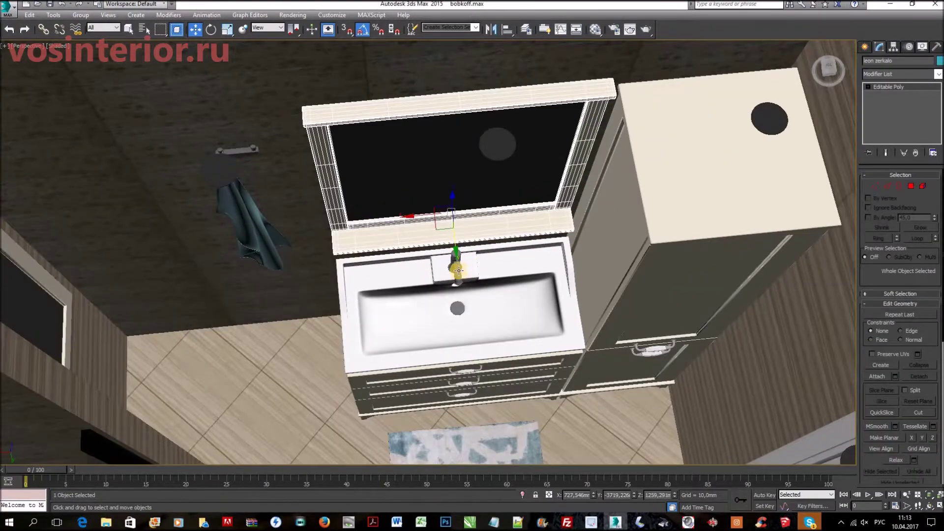
scroll(460, 270, down, 3)
alt+middle_drag(460, 270, 445, 258)
click(542, 307)
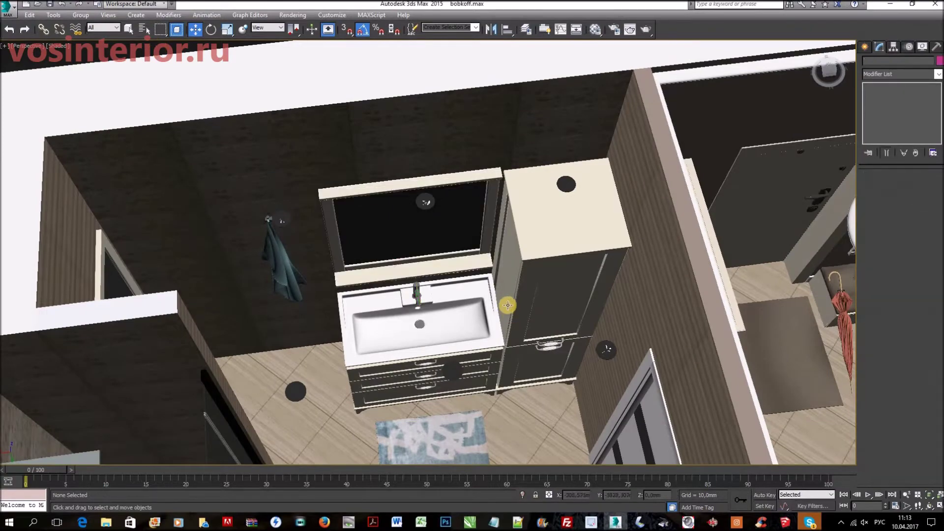
scroll(508, 305, up, 3)
alt+middle_drag(508, 305, 508, 295)
- Compare the modelled mirror and washbasin with the Akvaton Leon 80 products on the supplier's page, returning to 3ds Max
click(325, 522)
click(321, 10)
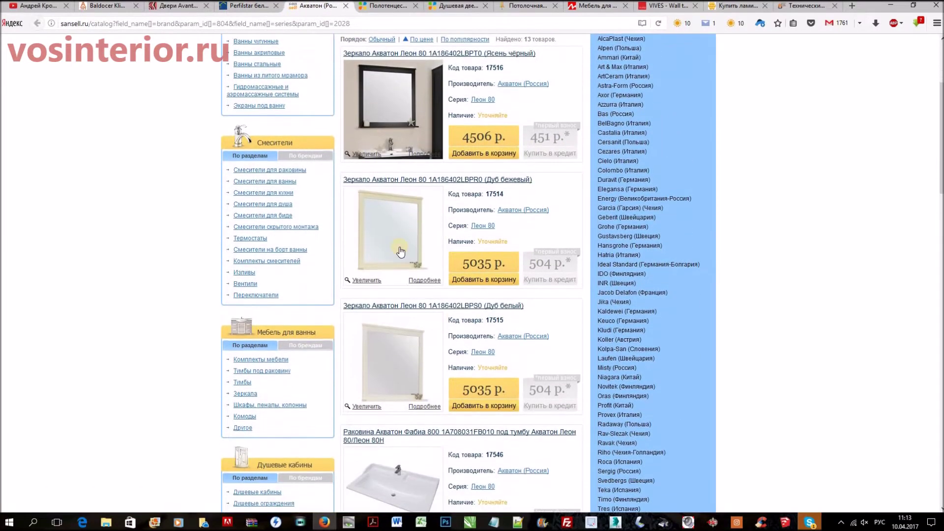
click(322, 522)
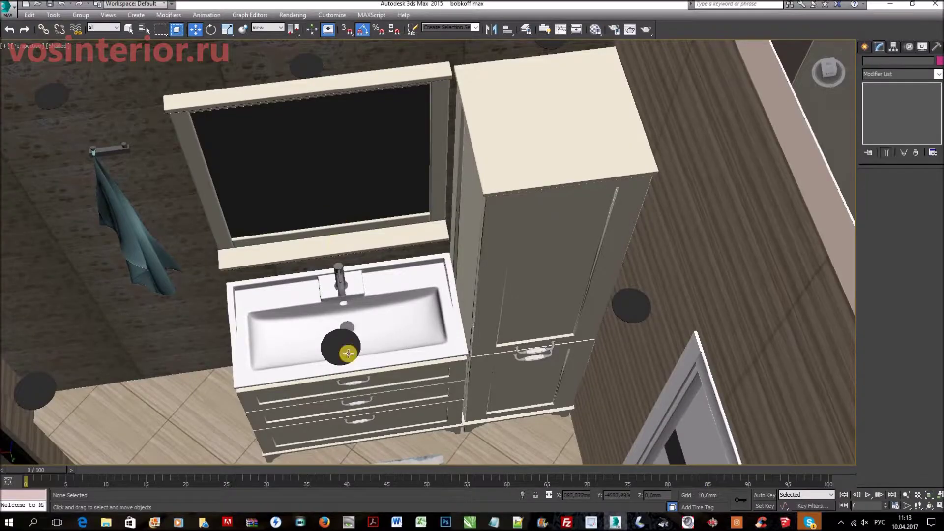
key(alt+Tab)
scroll(398, 256, down, 4)
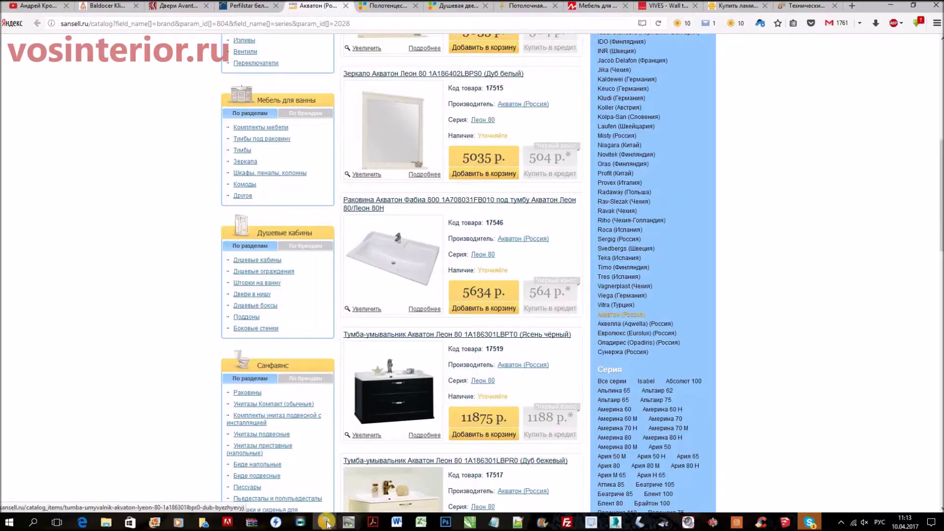
key(alt+Tab)
alt+middle_drag(405, 313, 456, 272)
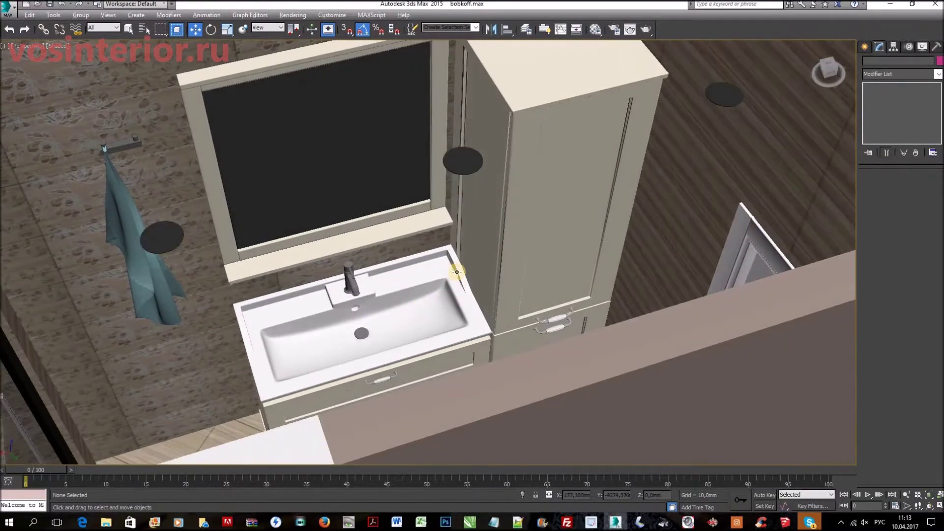
- Switch to the browser and check the Akvaton Fabia 800 basin and the Leon 80 vanity units and column cabinets
click(332, 514)
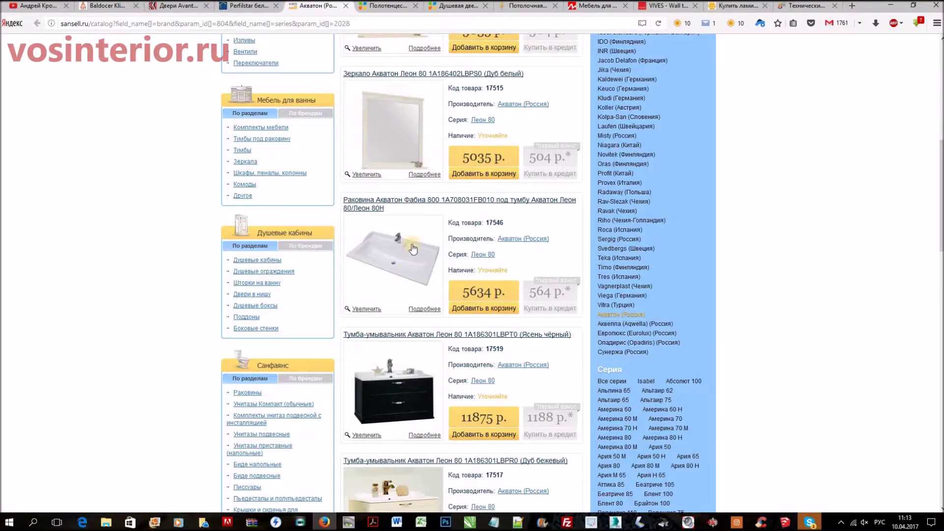
scroll(385, 284, down, 9)
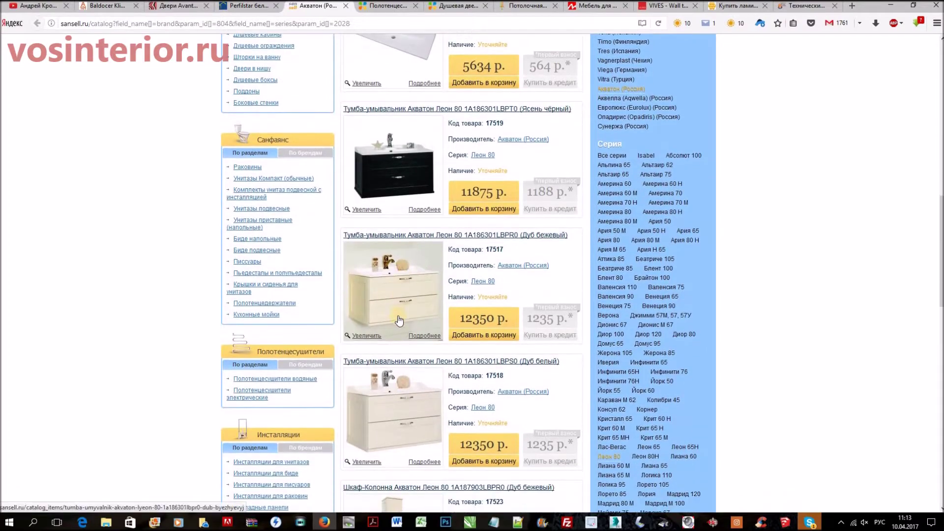
scroll(404, 353, down, 2)
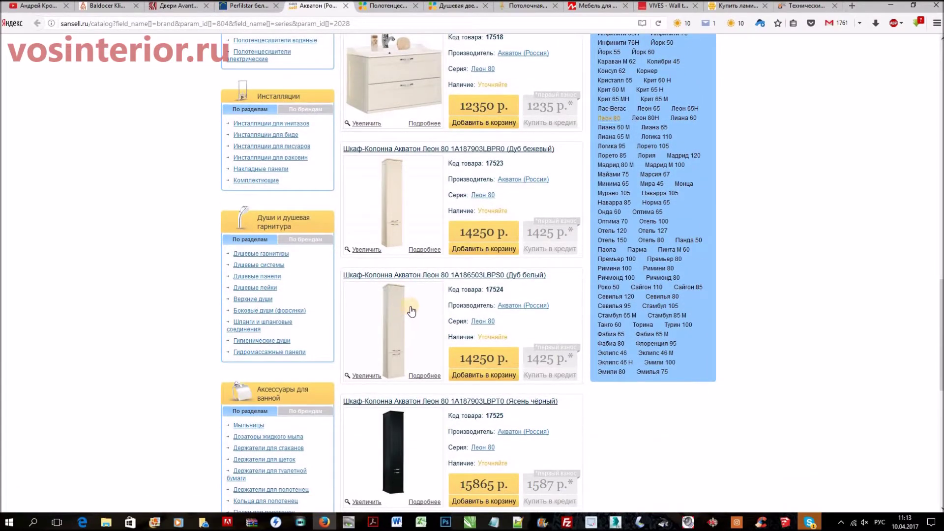
scroll(408, 310, up, 15)
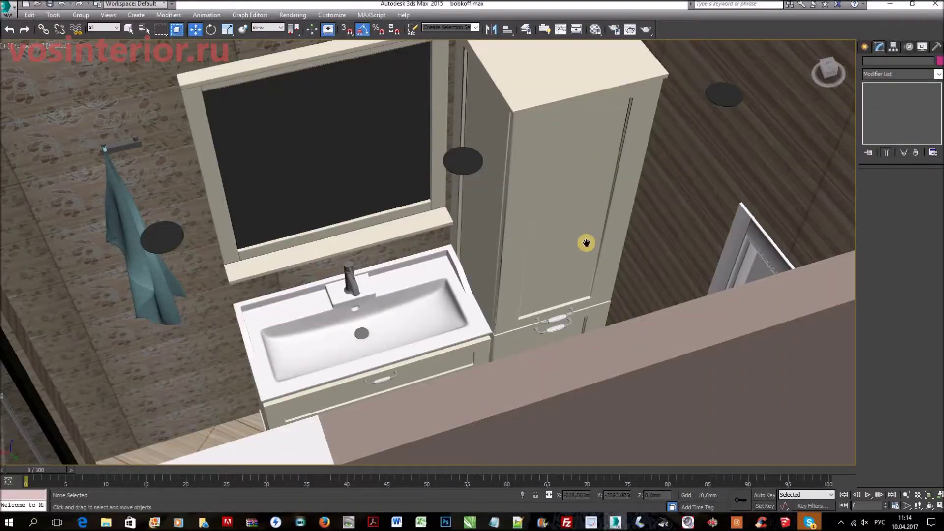
- Examine the vanity unit's basin and drawers in 3ds Max and select the shower's glass door
alt+middle_drag(580, 243, 478, 320)
scroll(478, 320, up, 5)
scroll(408, 246, down, 2)
alt+middle_drag(398, 287, 379, 299)
scroll(381, 290, down, 7)
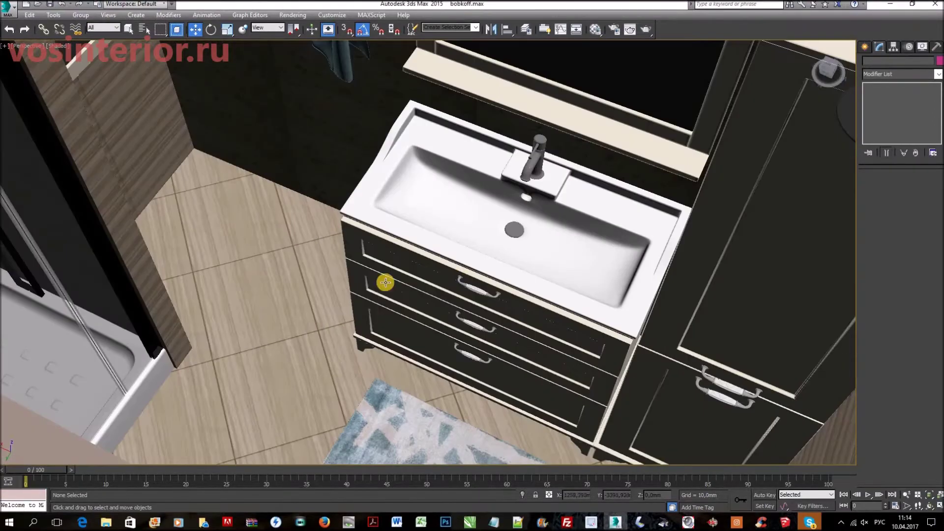
alt+middle_drag(526, 340, 450, 283)
scroll(449, 282, up, 3)
click(400, 373)
- Check the Cezares Triumph B12 shower door's specifications and enlarged photo on the supplier's page, then return to 3ds Max
key(alt+Tab)
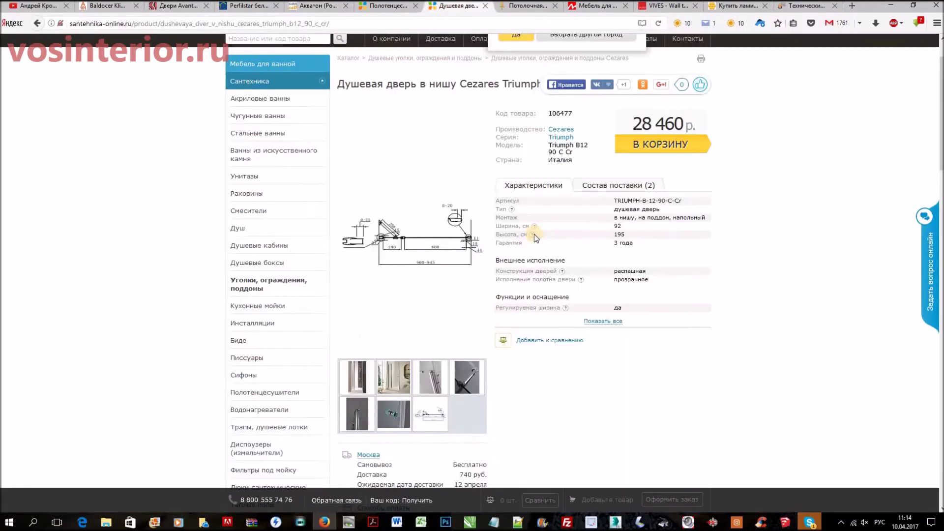
scroll(534, 234, up, 1)
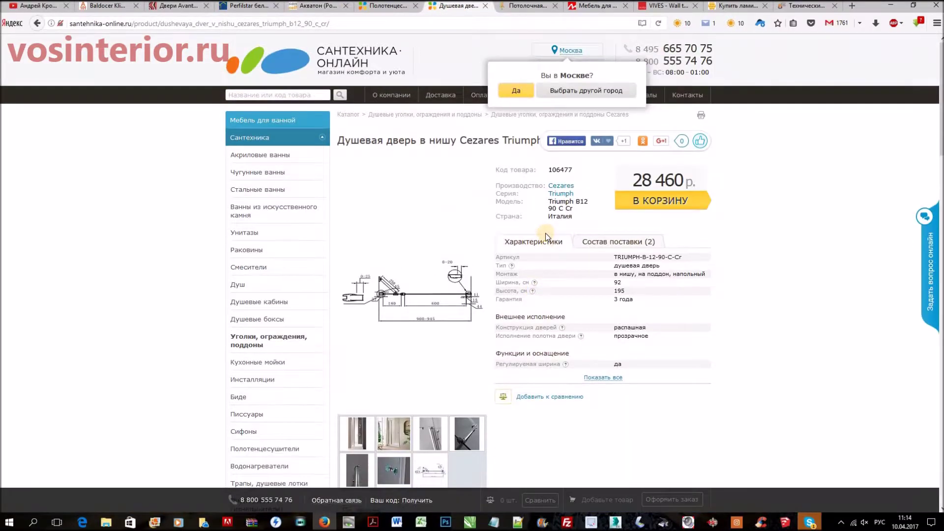
scroll(545, 233, down, 3)
click(360, 263)
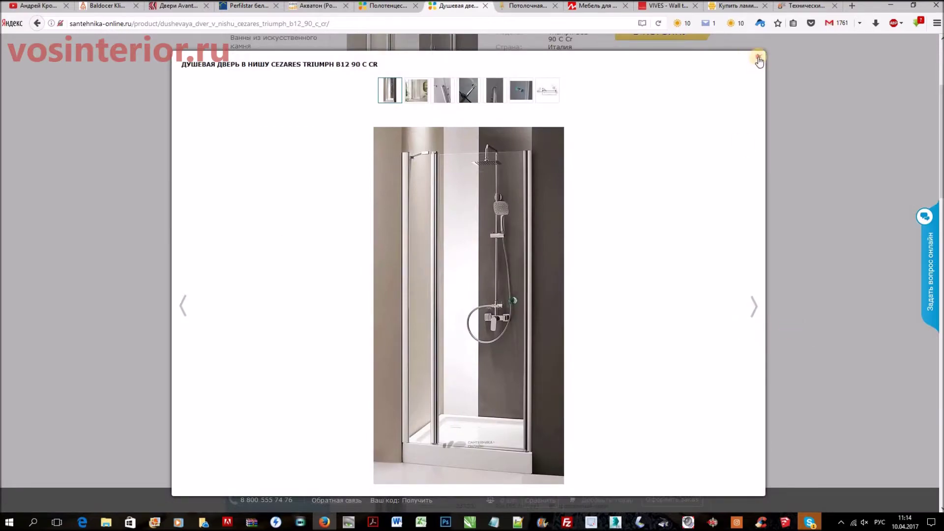
click(362, 508)
key(alt+Tab)
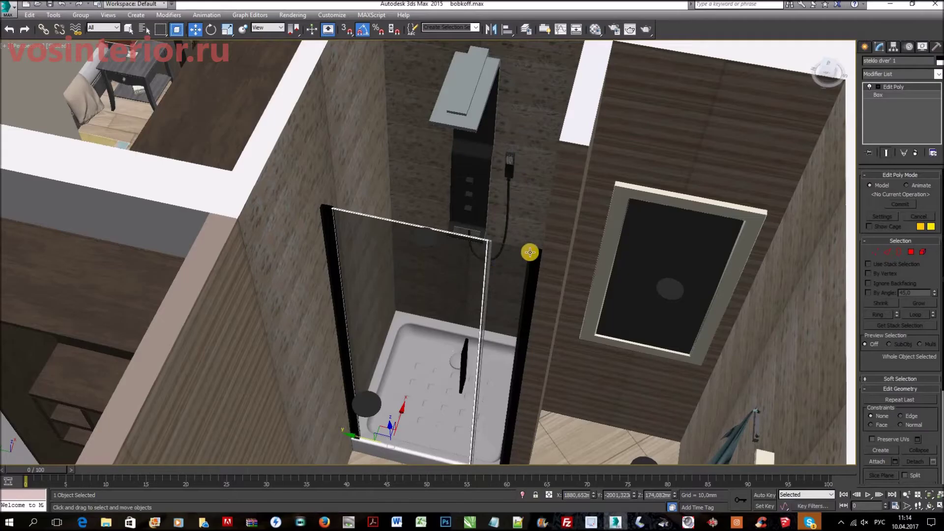
- Select the shower's narrow fixed glass panel and examine it beside the door
click(529, 253)
click(497, 348)
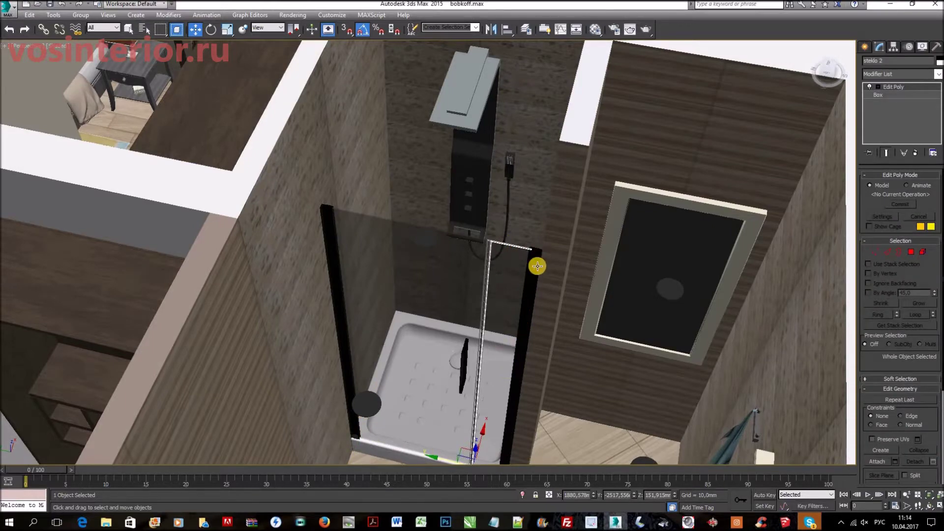
middle_drag(541, 255, 590, 212)
scroll(480, 293, down, 4)
- Select the heated towel rail on the wall beside the shower and examine it up close
alt+middle_drag(480, 293, 477, 161)
alt+middle_drag(490, 307, 390, 236)
scroll(388, 236, up, 4)
click(398, 252)
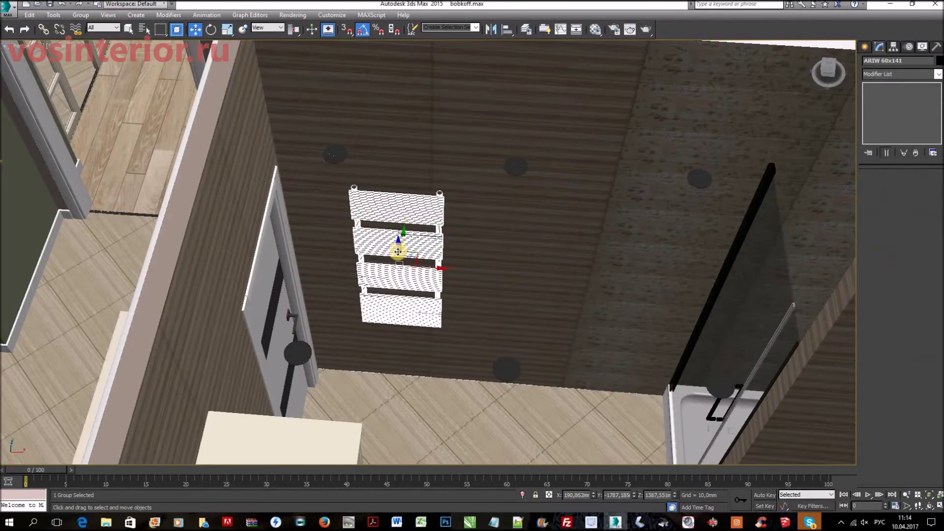
key(z)
- Check the Sunerzha Bogema 150x60 towel rail's specifications and dimension drawing on the supplier's page, then return to 3ds Max
click(324, 522)
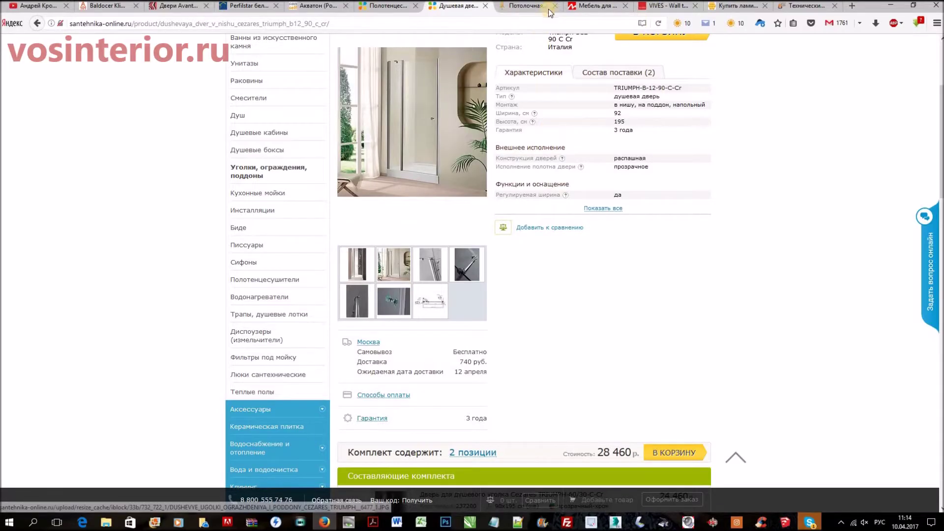
click(388, 6)
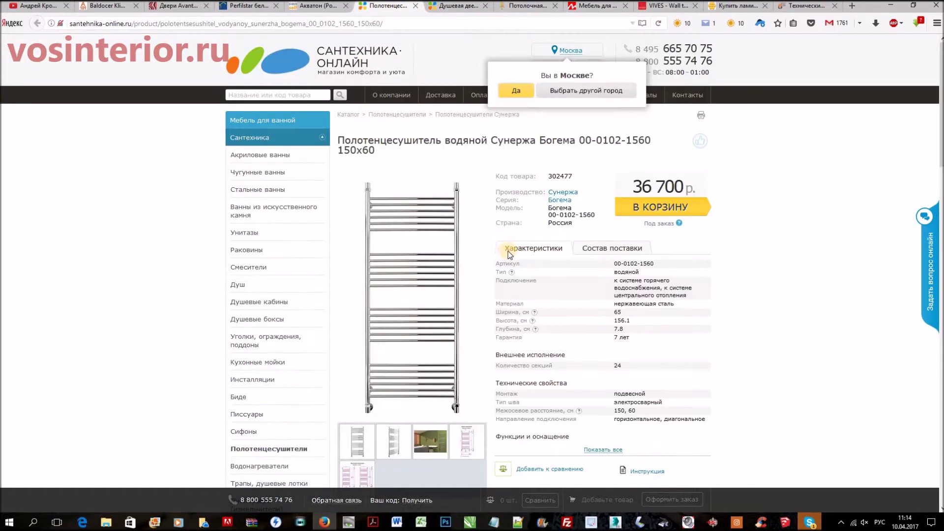
scroll(506, 255, down, 3)
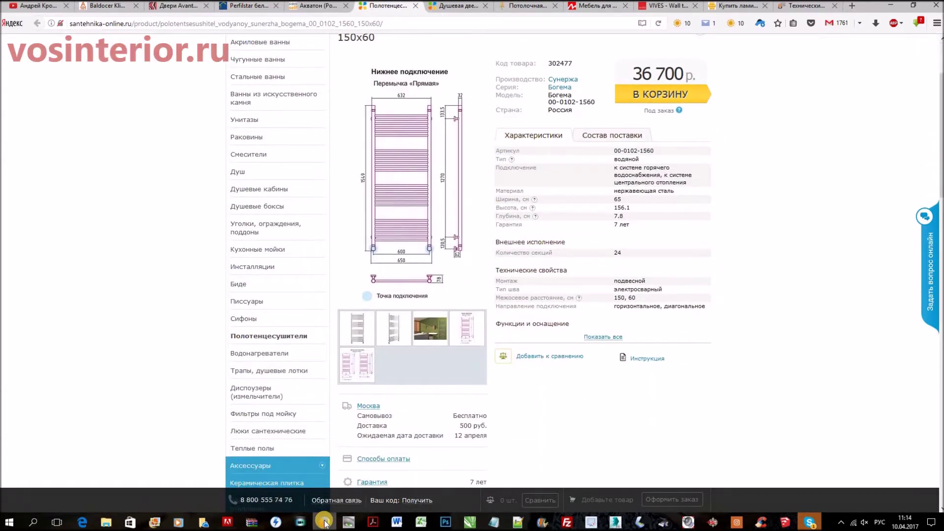
mouse_move(324, 523)
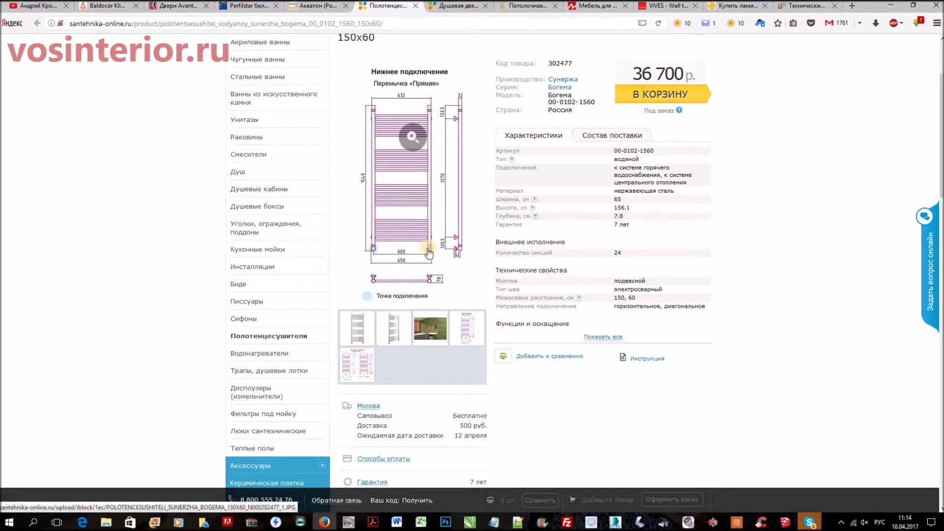
click(324, 523)
- Move the heated towel rail about 150 mm along X to centre it on the vertical tile joint
scroll(531, 406, down, 5)
alt+middle_drag(590, 356, 545, 379)
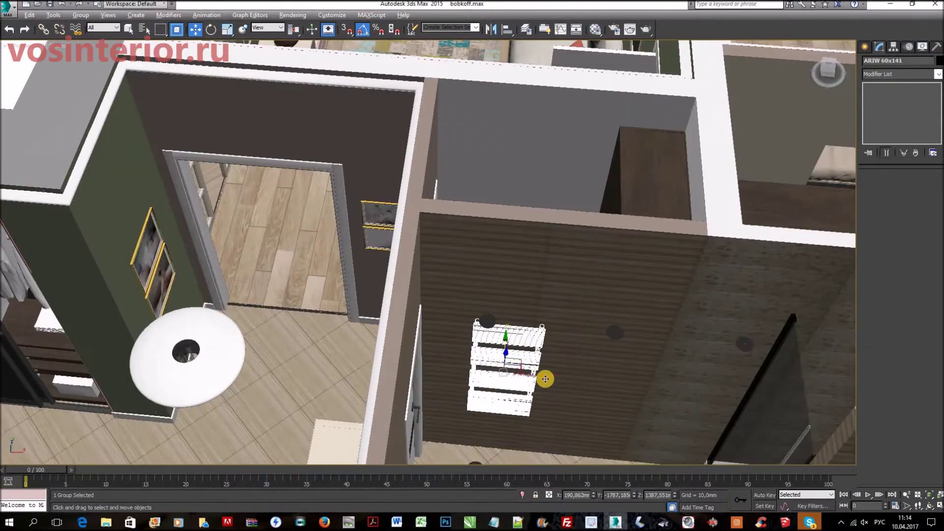
drag(549, 376, 561, 376)
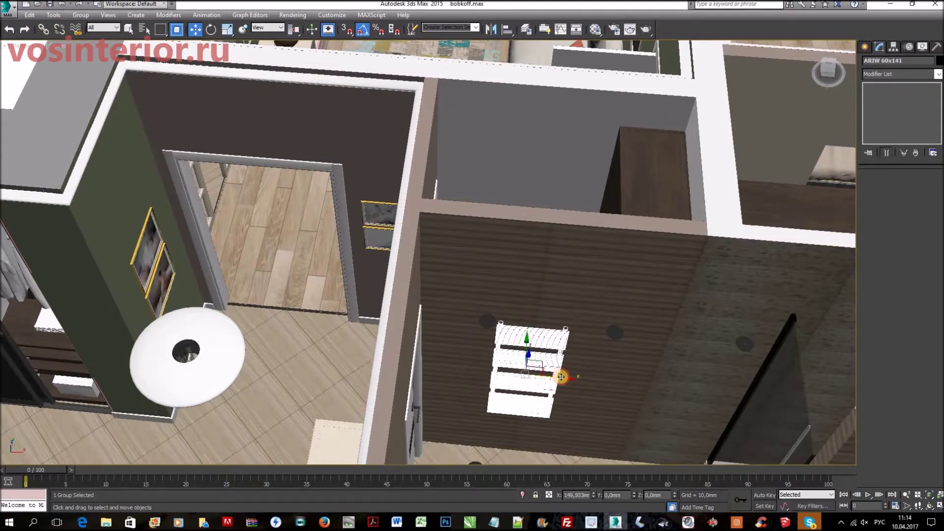
scroll(413, 363, up, 4)
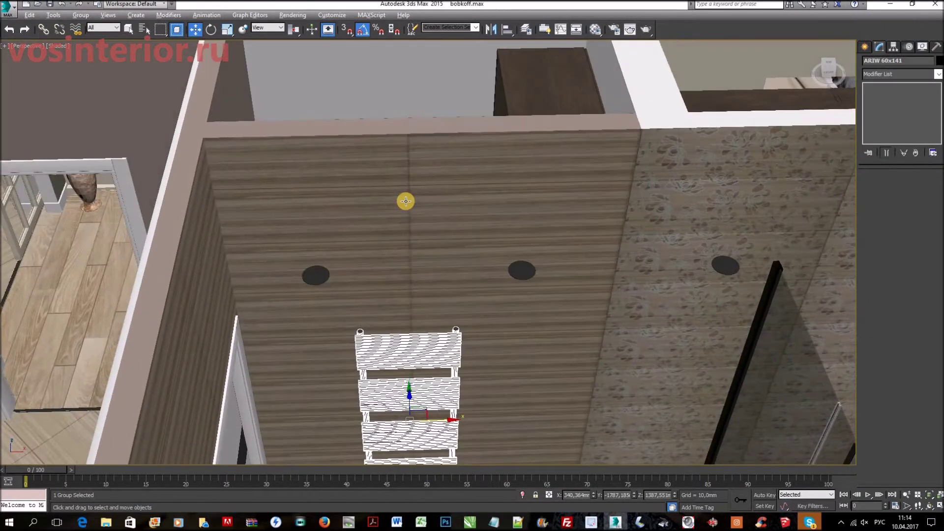
scroll(465, 342, down, 3)
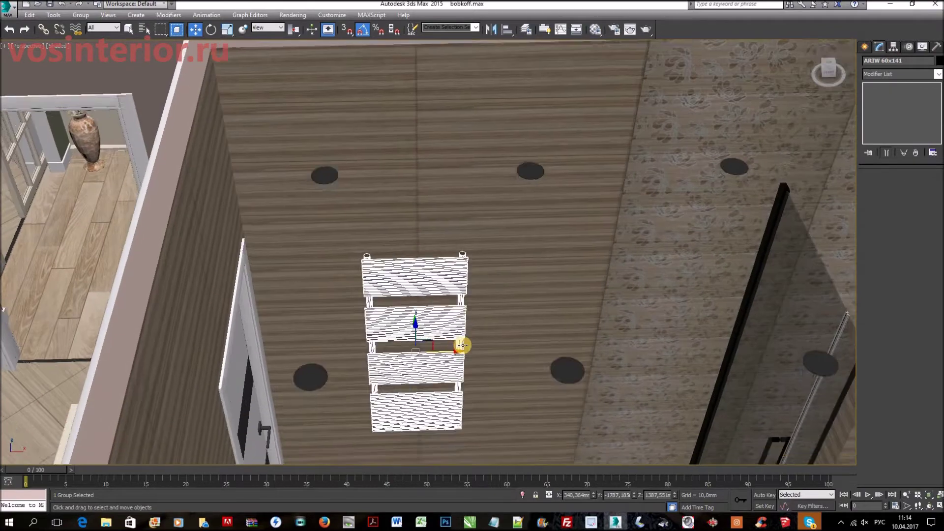
- Shift the heated towel rail about 8 mm further along X to line it up with the tile joint
scroll(442, 355, up, 6)
drag(438, 352, 506, 309)
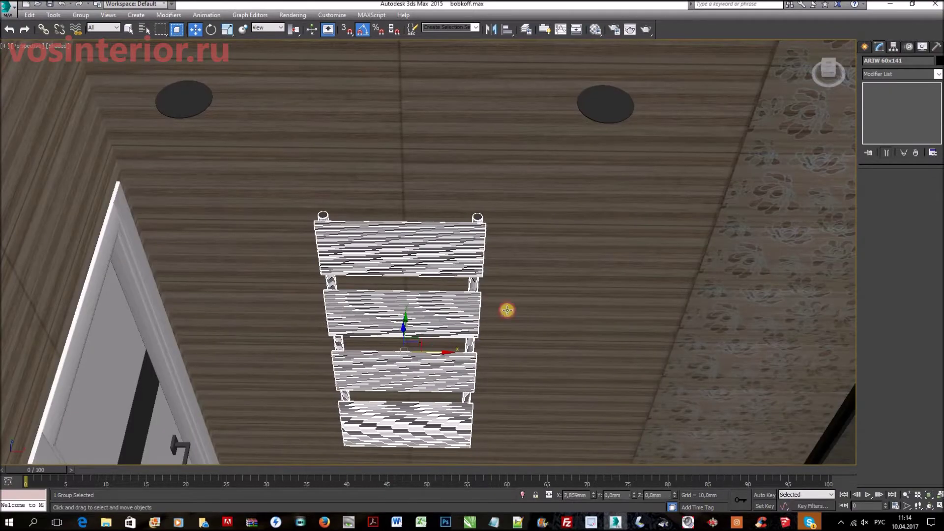
scroll(531, 320, down, 3)
alt+middle_drag(480, 353, 415, 374)
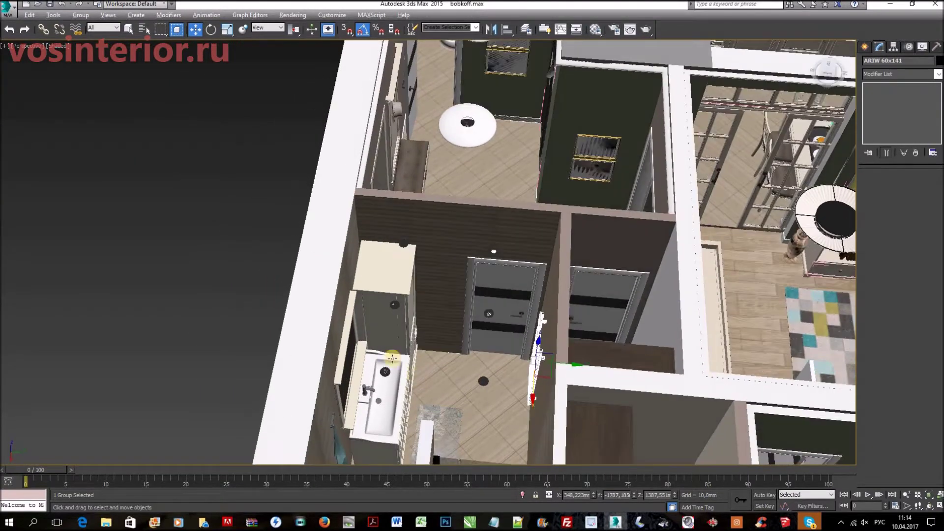
alt+middle_drag(236, 273, 250, 274)
middle_drag(365, 320, 440, 307)
- Review the finished apartment renders on the vosinterior.ru technical design page in the browser, then return to 3ds Max
click(323, 522)
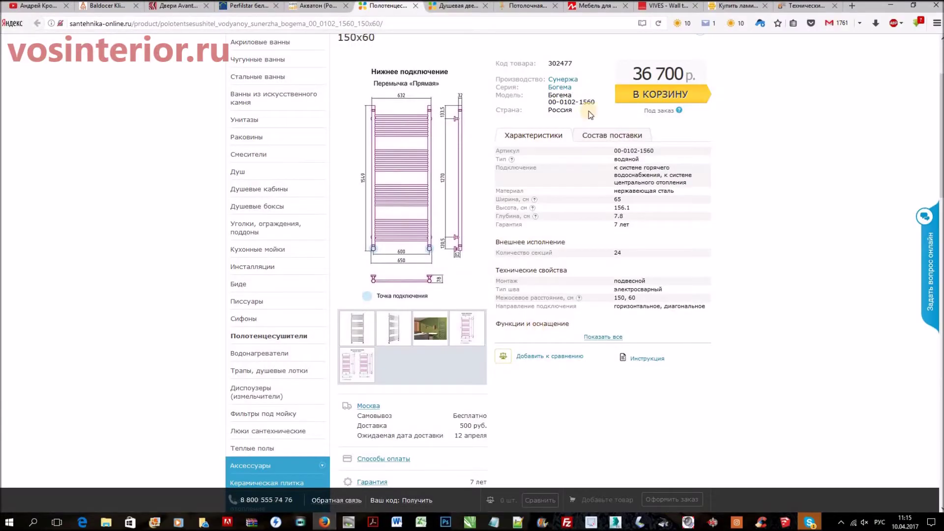
click(807, 6)
scroll(597, 245, down, 10)
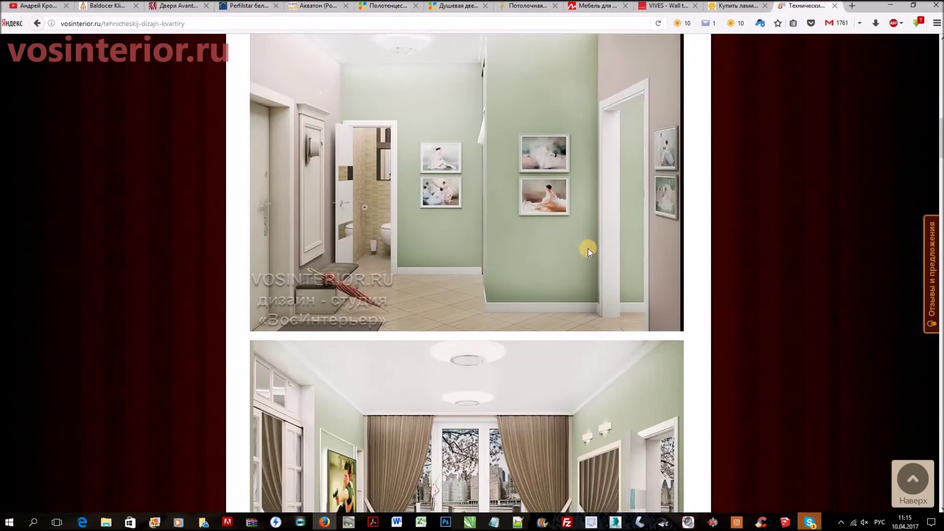
scroll(584, 250, down, 20)
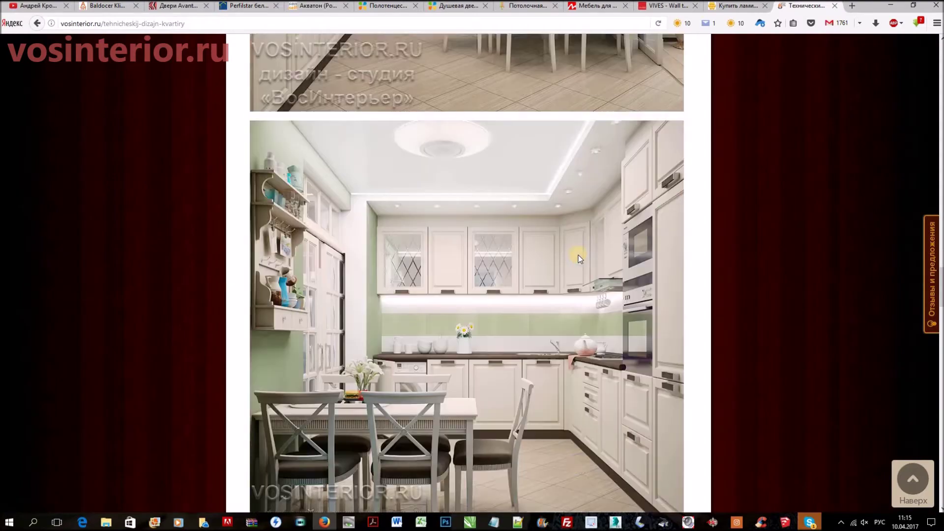
scroll(574, 257, down, 3)
scroll(360, 200, up, 2)
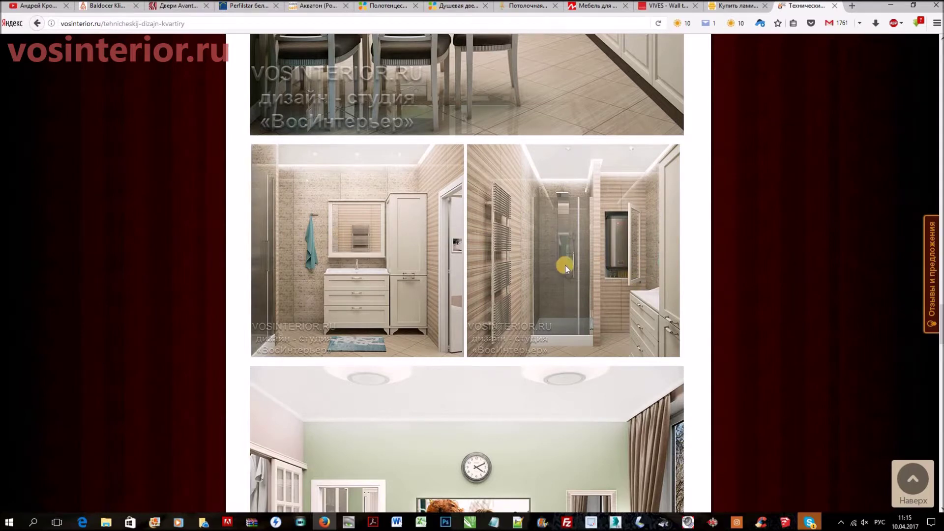
scroll(573, 270, down, 10)
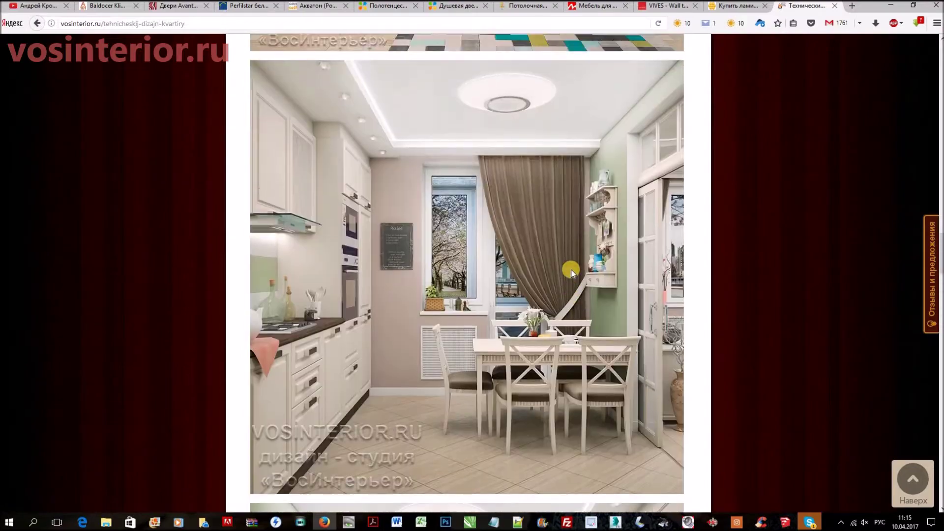
scroll(572, 274, up, 15)
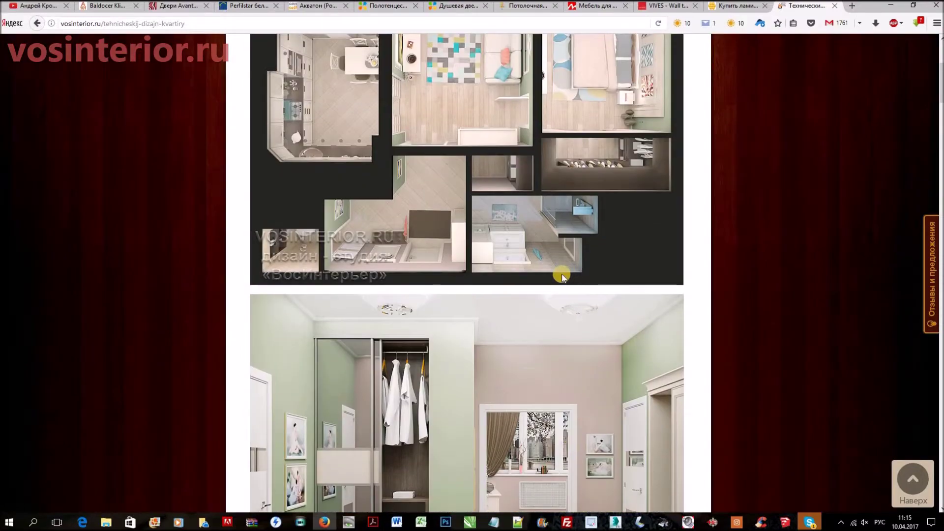
scroll(486, 362, down, 5)
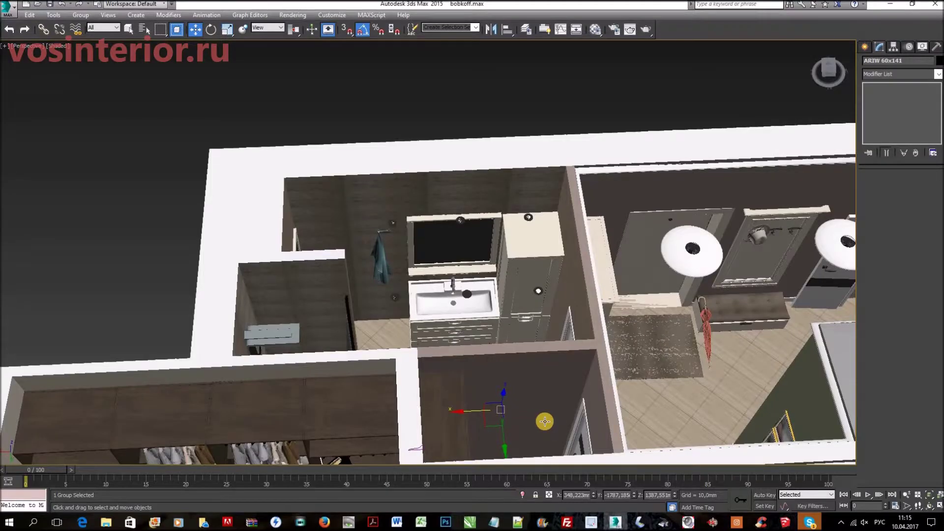
- Select the kitchen furniture set and examine its cabinets, hob and worktop from above
scroll(511, 383, up, 4)
middle_drag(489, 349, 297, 247)
middle_drag(601, 374, 546, 370)
middle_drag(545, 369, 505, 267)
alt+middle_drag(508, 338, 385, 170)
scroll(392, 178, up, 4)
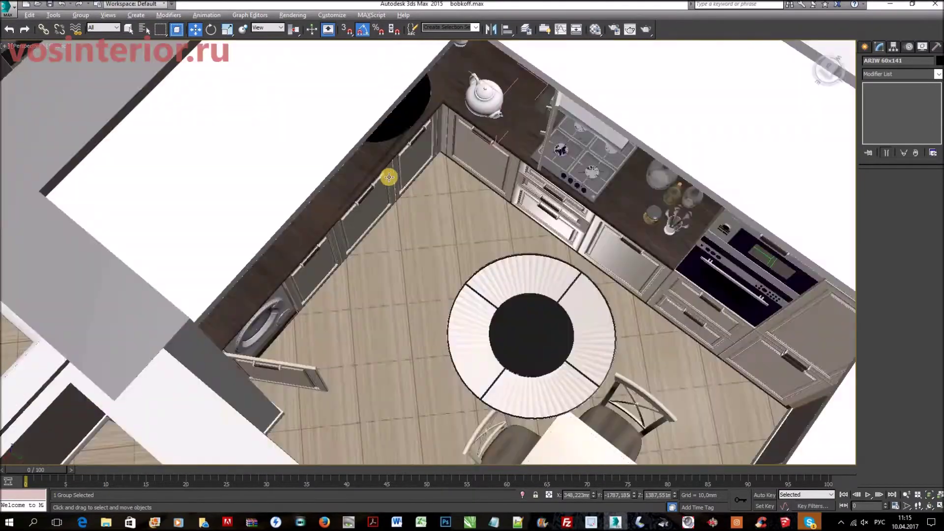
scroll(392, 178, up, 3)
click(536, 173)
middle_drag(490, 301, 456, 323)
scroll(457, 324, down, 2)
scroll(559, 352, down, 3)
alt+middle_drag(559, 352, 597, 325)
- Check the Patrizia neoclassical kitchen on the supplier's page in the browser, then return to 3ds Max
click(324, 522)
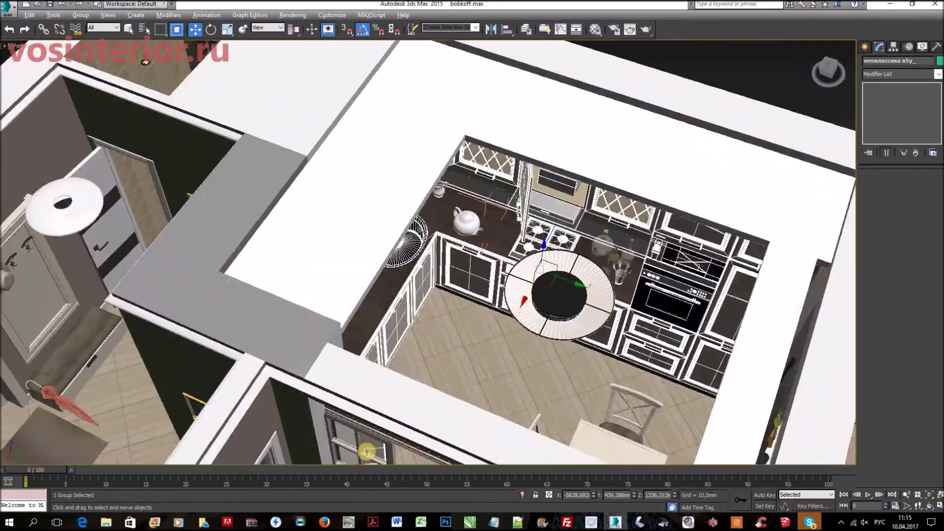
click(594, 7)
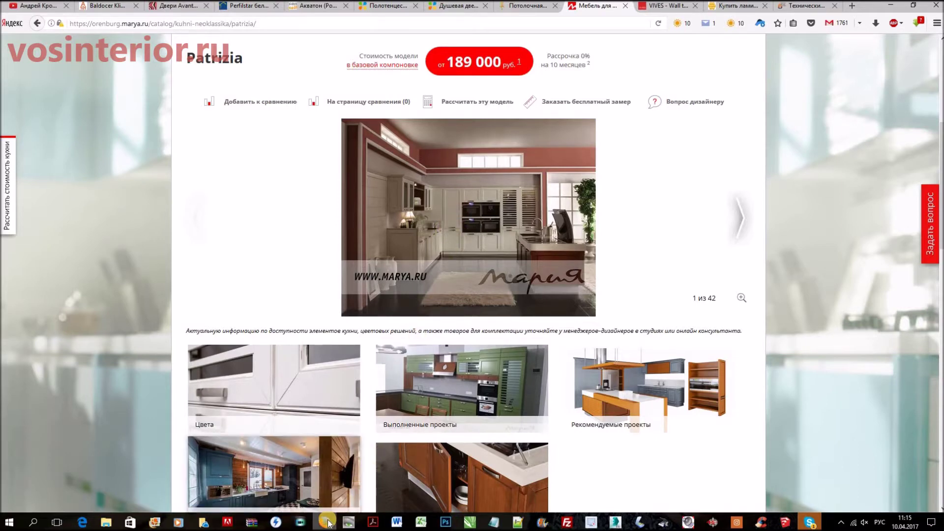
mouse_move(328, 523)
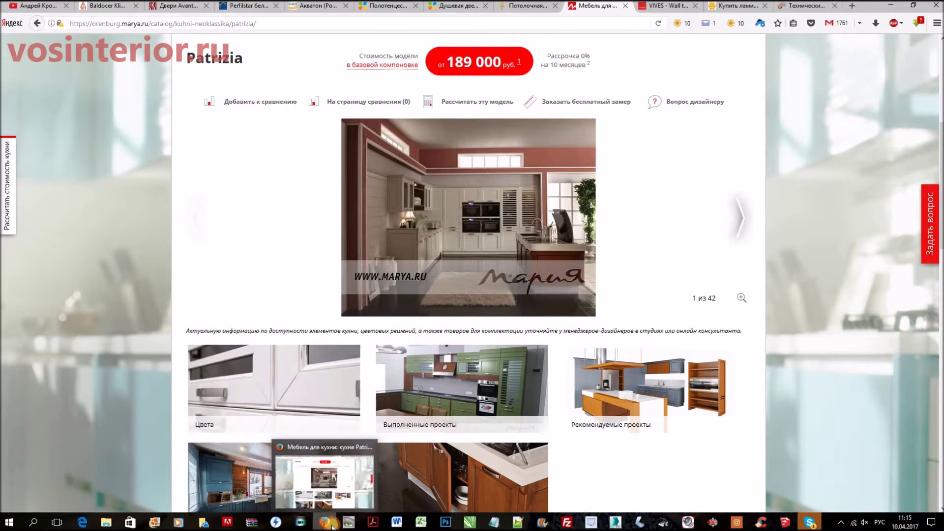
click(329, 523)
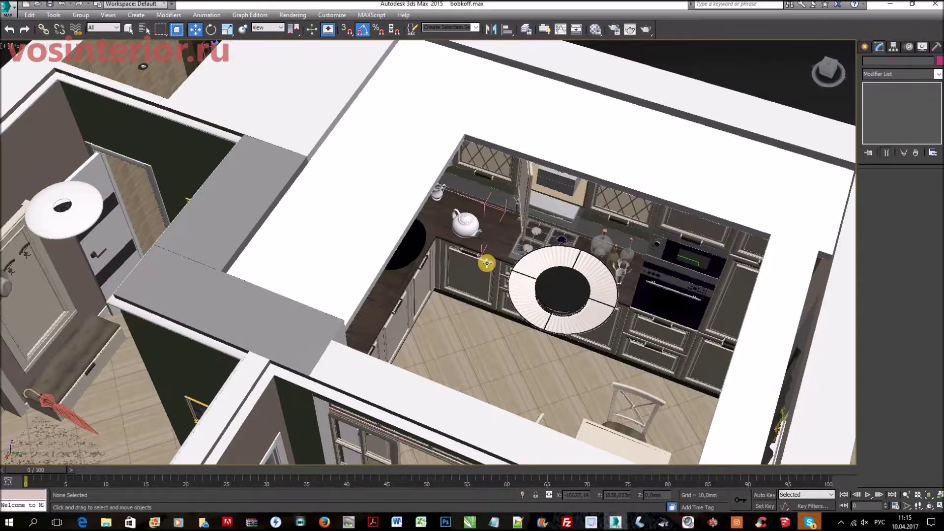
- Examine the kitchen base cabinet fronts and handles up close and select the ceiling chandelier
scroll(487, 263, up, 10)
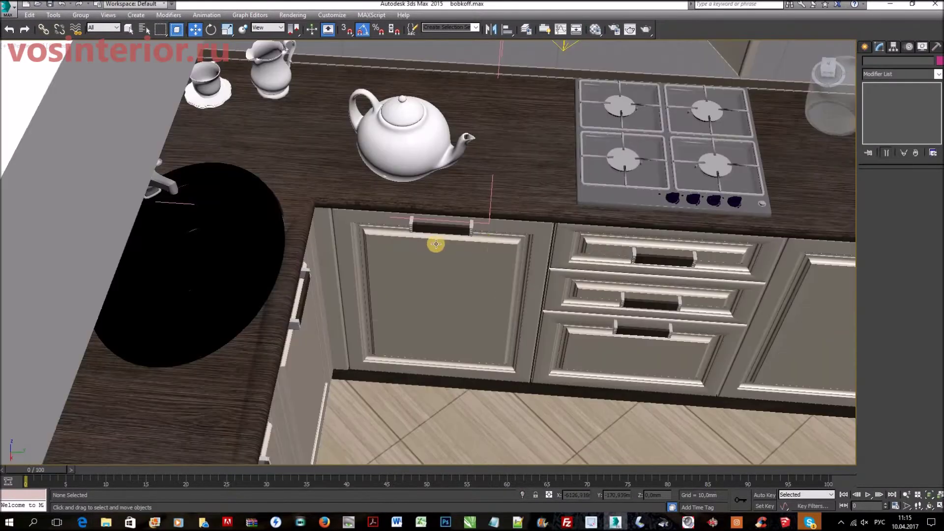
middle_drag(485, 249, 356, 242)
scroll(396, 247, down, 4)
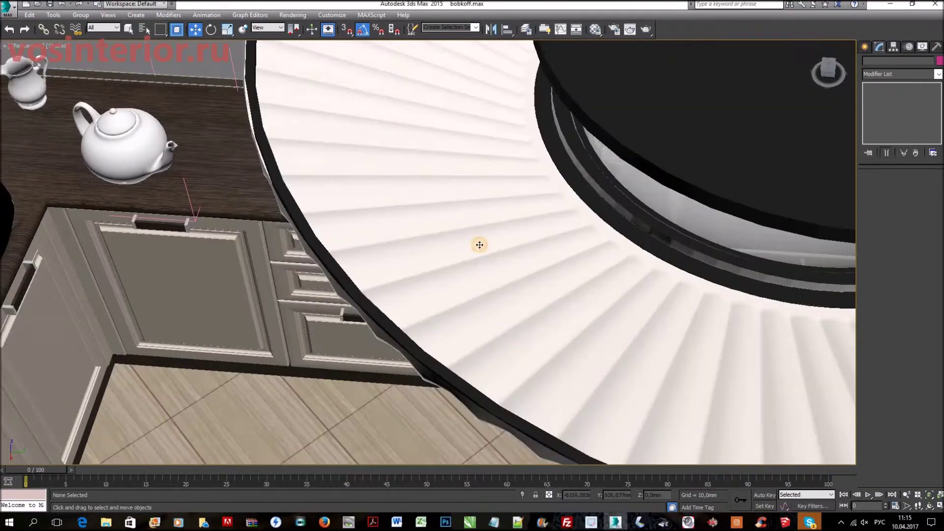
click(479, 245)
scroll(467, 247, down, 8)
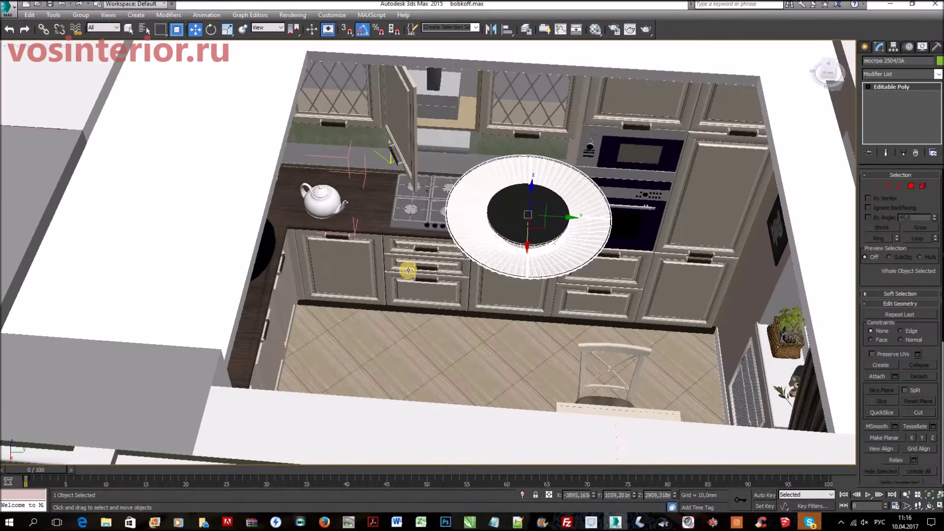
scroll(414, 268, up, 8)
scroll(414, 268, down, 8)
scroll(571, 293, up, 4)
alt+middle_drag(523, 315, 641, 253)
middle_drag(654, 142, 570, 241)
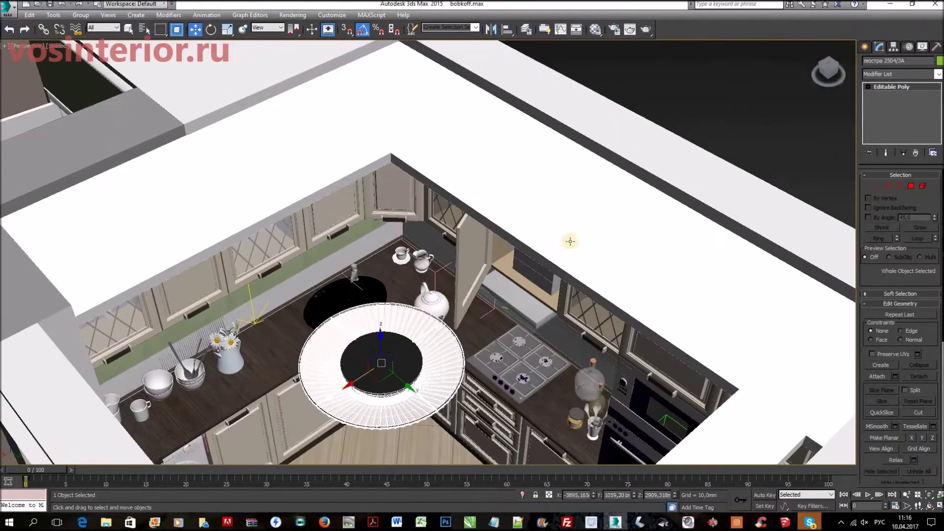
- Select the dropped kitchen ceiling and examine the extractor hood and its duct behind the open cupboard door
click(532, 202)
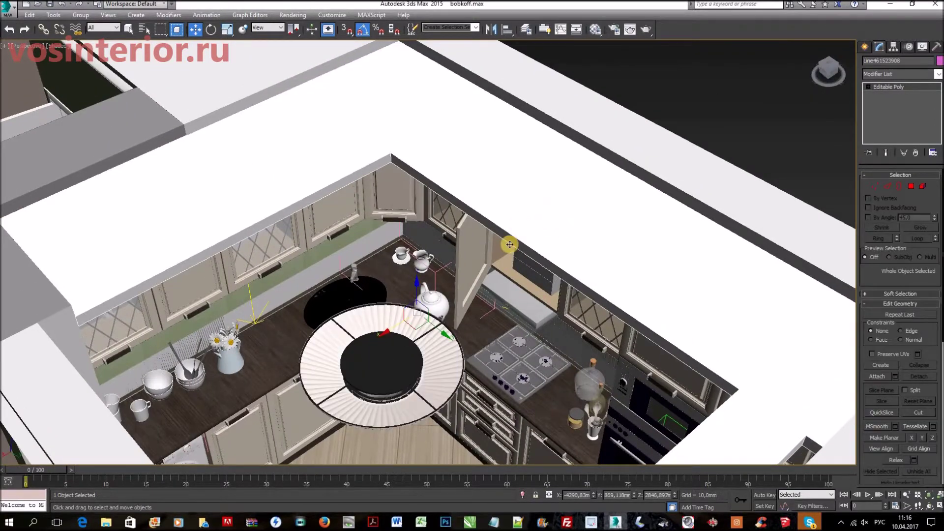
alt+middle_drag(537, 265, 339, 307)
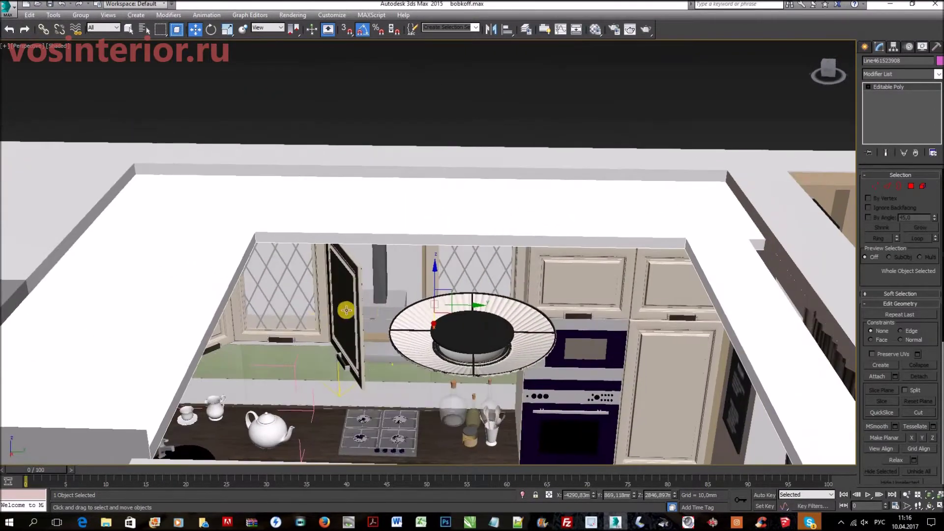
scroll(339, 307, up, 4)
middle_drag(464, 336, 435, 378)
alt+middle_drag(463, 319, 476, 299)
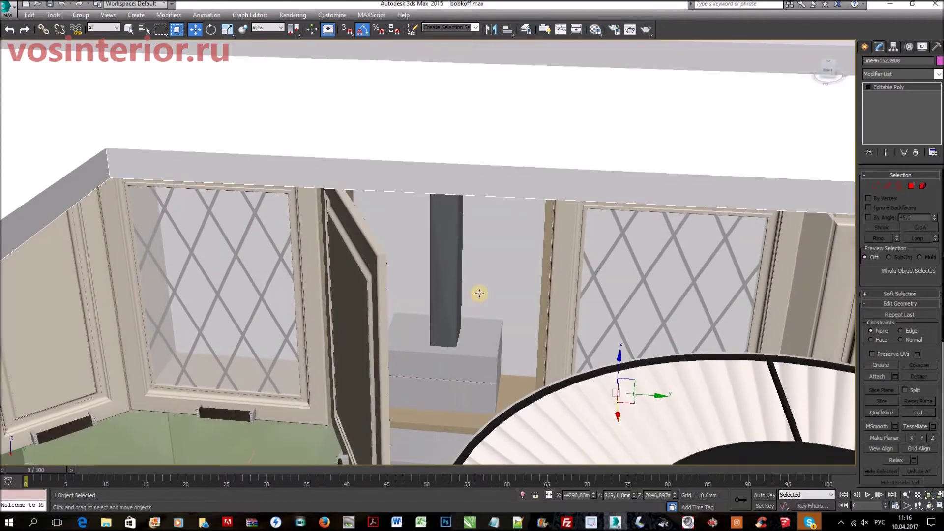
scroll(479, 296, up, 4)
middle_drag(511, 138, 470, 197)
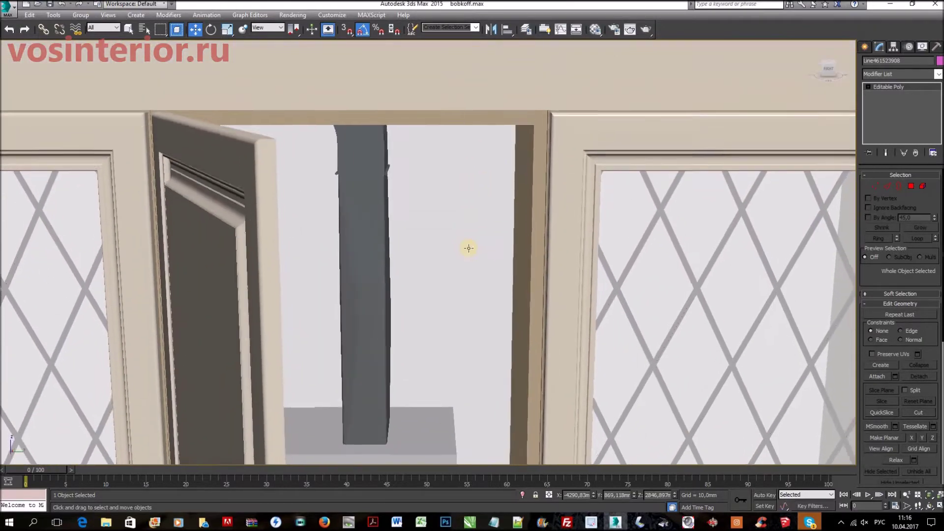
scroll(457, 276, down, 3)
alt+middle_drag(590, 133, 576, 165)
scroll(576, 165, down, 3)
scroll(481, 222, up, 3)
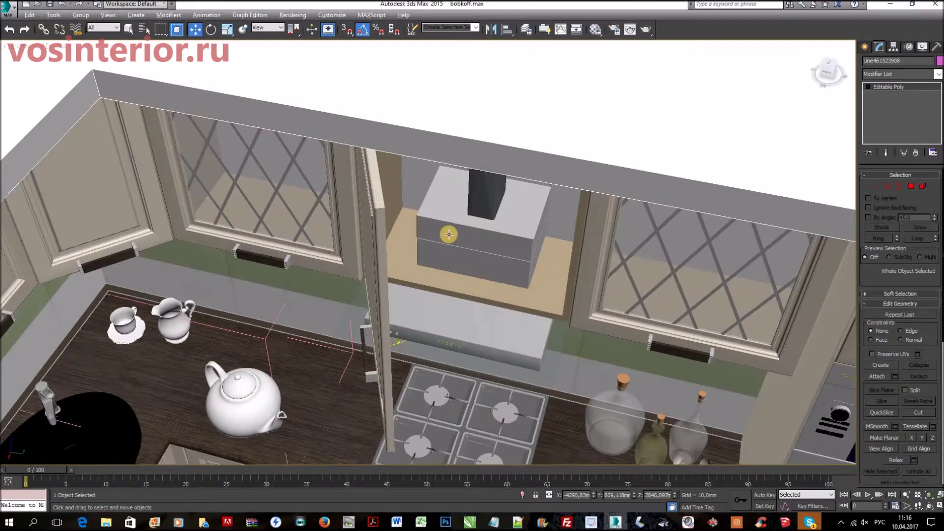
- Examine the washing machine built in behind the open cabinet door at the end of the worktop
scroll(554, 245, down, 3)
alt+middle_drag(555, 245, 223, 313)
scroll(587, 428, up, 4)
scroll(588, 427, down, 2)
scroll(519, 307, up, 4)
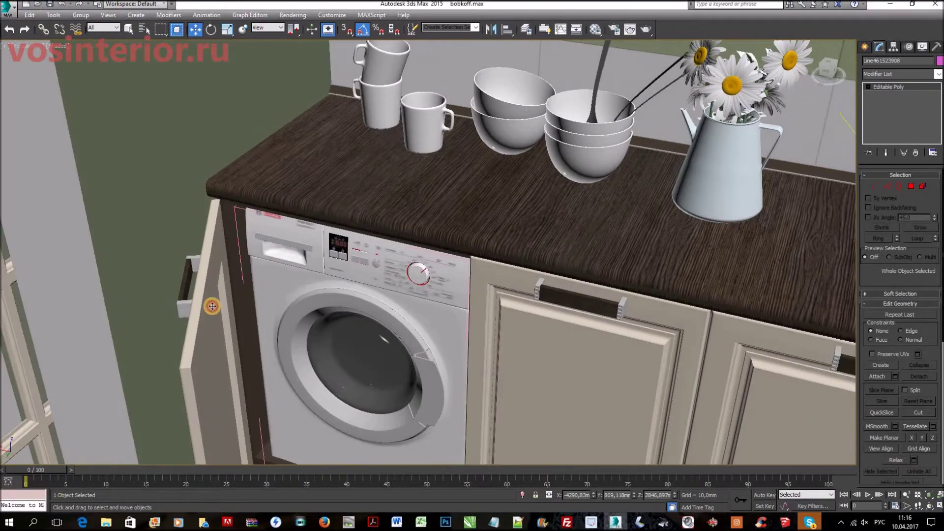
click(285, 314)
scroll(433, 310, down, 3)
alt+middle_drag(447, 318, 399, 383)
scroll(453, 337, down, 4)
middle_drag(820, 170, 743, 207)
- Select the kitchen furniture group and the washing machine in turn and review the layout from several sides
click(352, 318)
alt+middle_drag(384, 301, 549, 298)
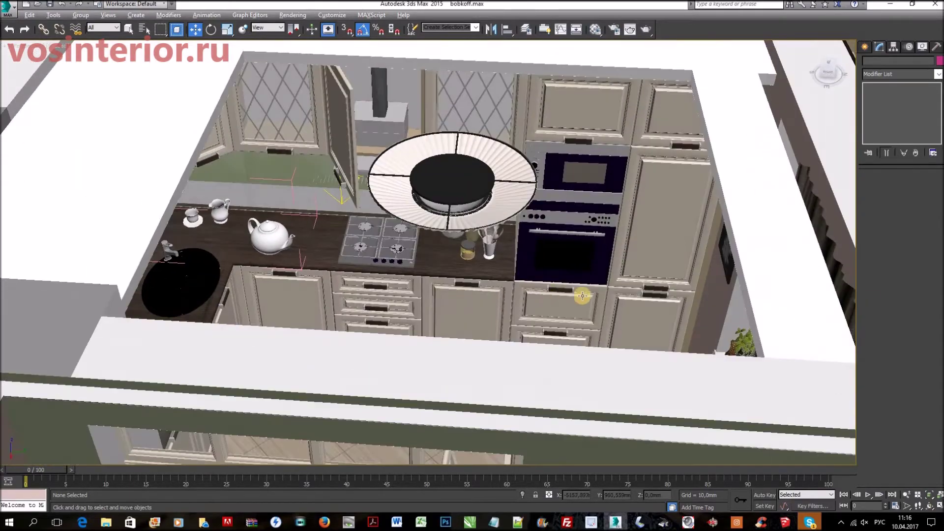
click(550, 304)
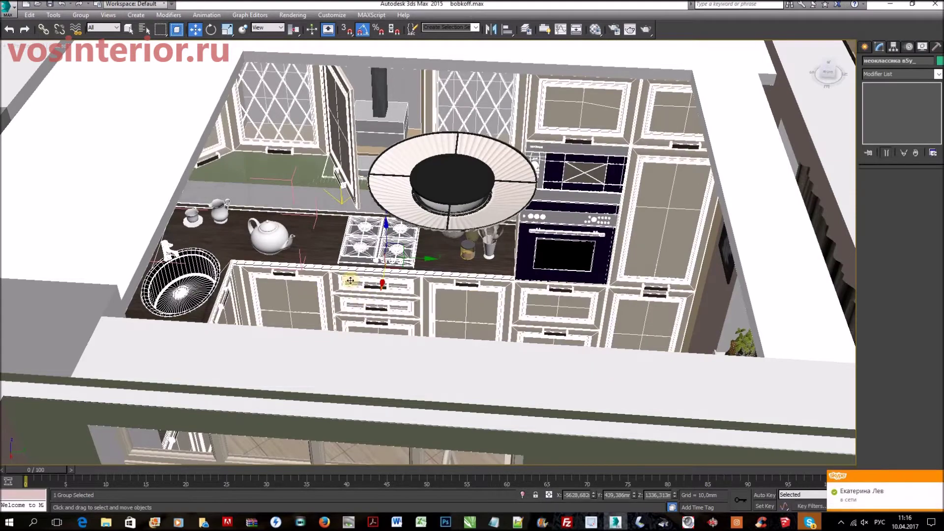
alt+middle_drag(333, 290, 340, 219)
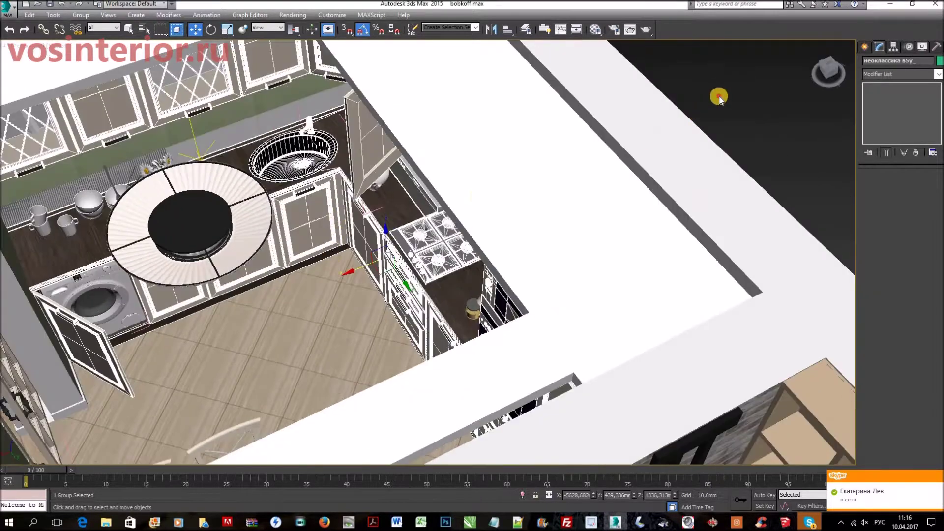
alt+middle_drag(286, 274, 369, 331)
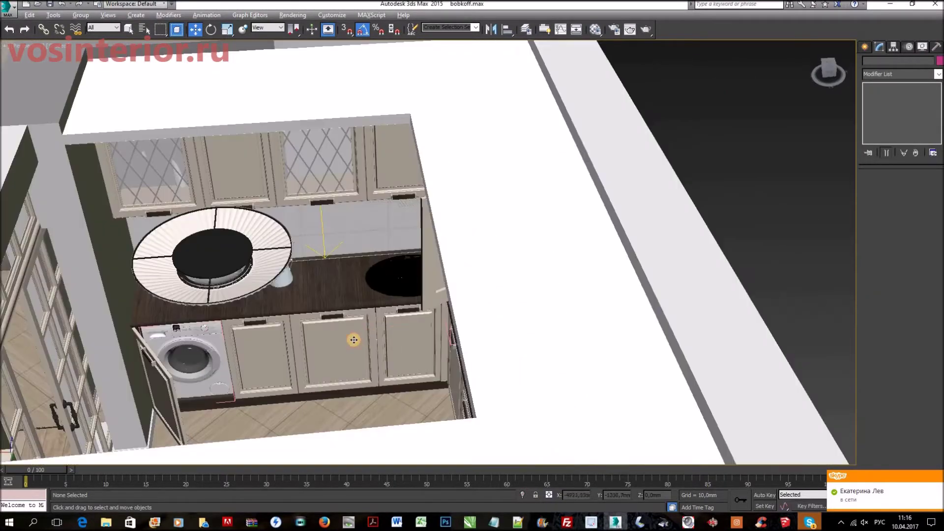
click(727, 194)
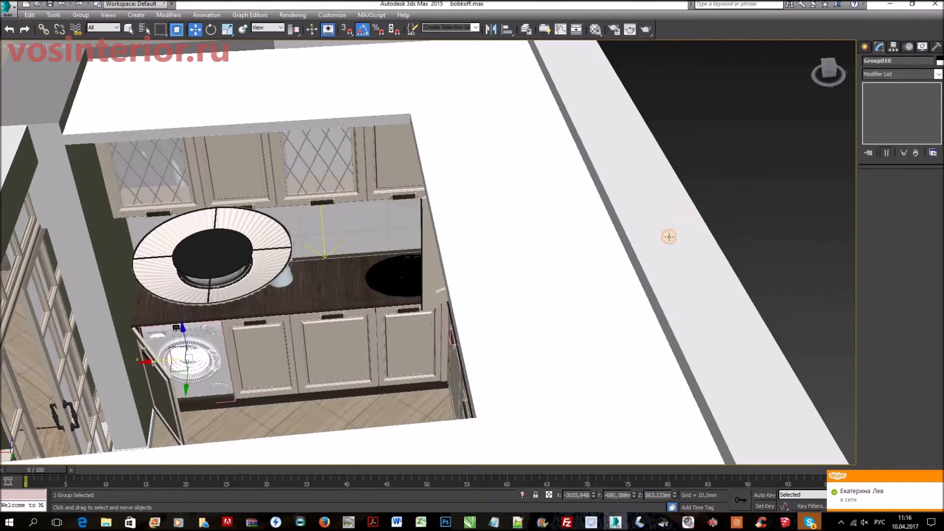
alt+middle_drag(337, 354, 329, 216)
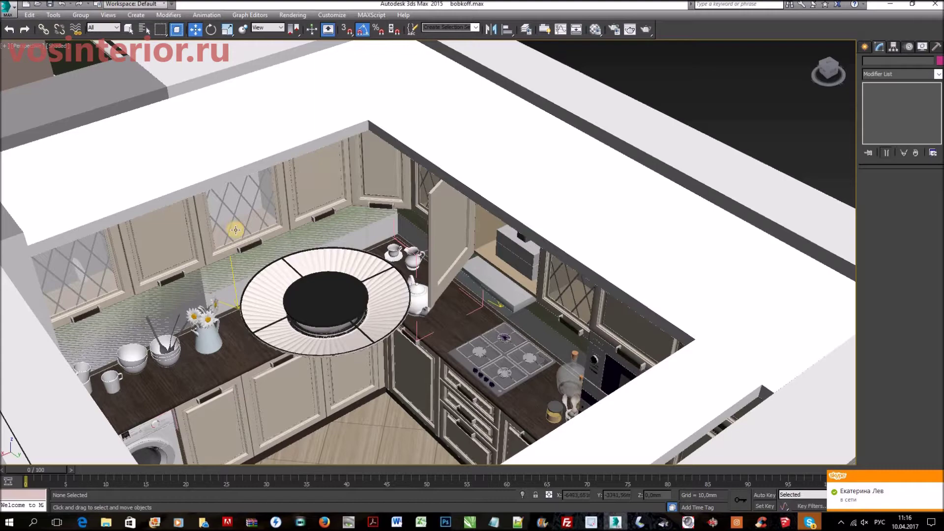
alt+middle_drag(612, 363, 345, 187)
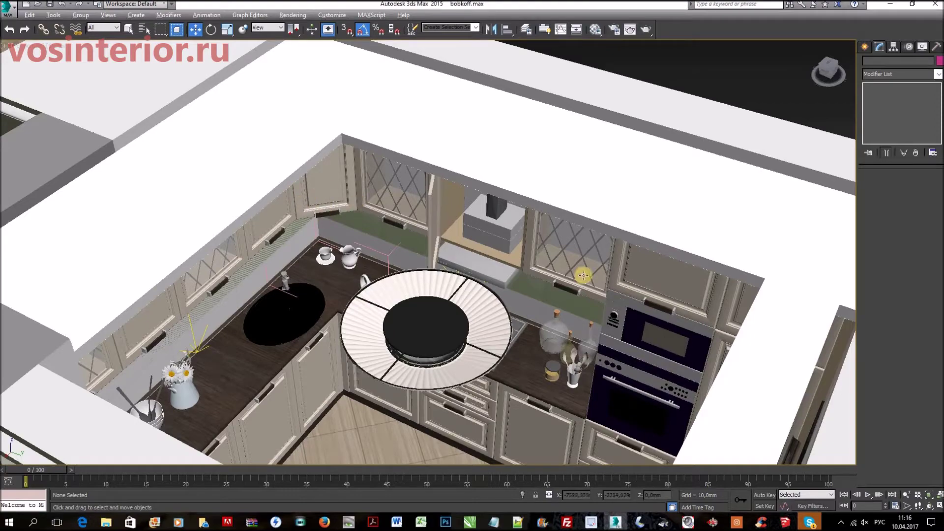
alt+middle_drag(611, 331, 571, 360)
middle_drag(513, 306, 540, 295)
scroll(539, 295, down, 2)
alt+middle_drag(545, 257, 551, 236)
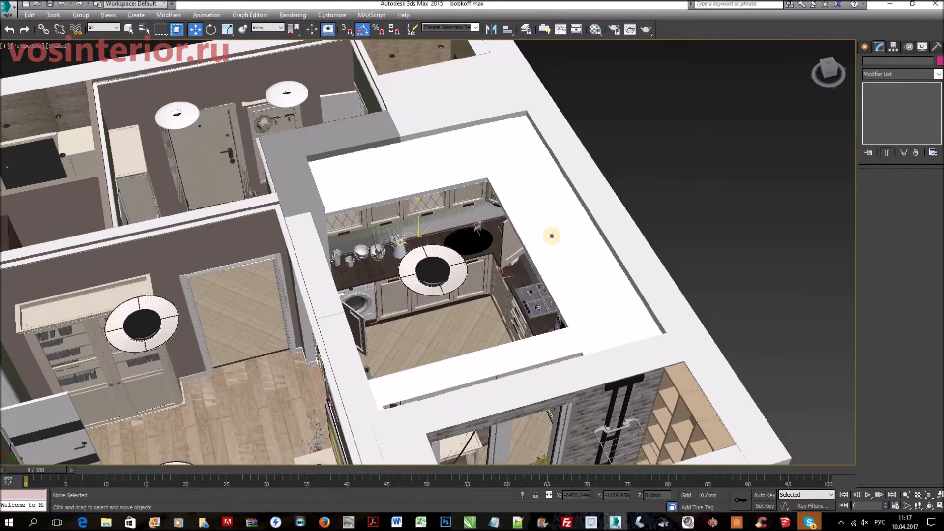
- Move the dropped kitchen ceiling about 4060 mm along X to uncover the tops of the wall cabinets
click(593, 245)
alt+middle_drag(496, 279, 437, 287)
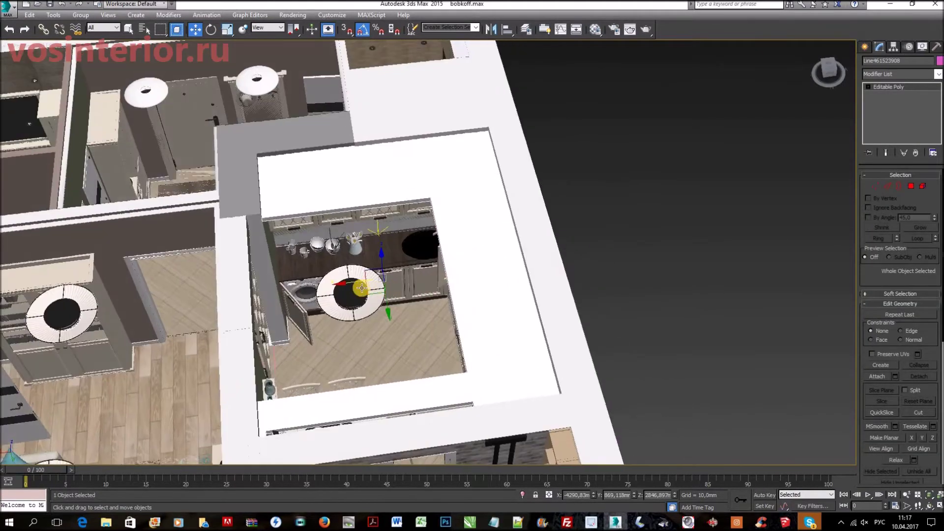
drag(470, 275, 714, 236)
- Select the trim panel above the wall cabinets and examine it together with the ventilation duct behind it
scroll(418, 270, up, 10)
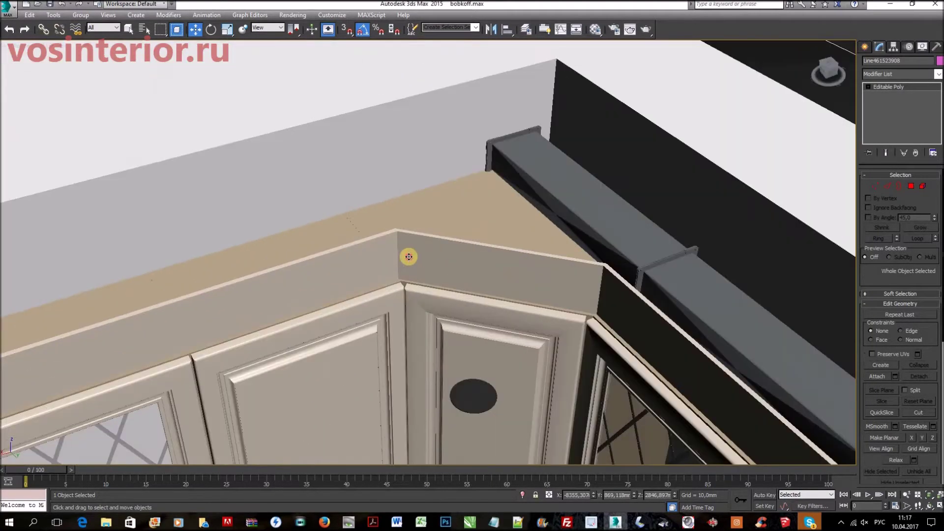
click(409, 257)
scroll(500, 294, down, 2)
middle_drag(512, 290, 648, 237)
scroll(568, 264, down, 2)
alt+middle_drag(526, 230, 609, 246)
alt+middle_drag(508, 245, 552, 297)
scroll(515, 244, down, 3)
scroll(553, 297, up, 3)
scroll(553, 274, down, 3)
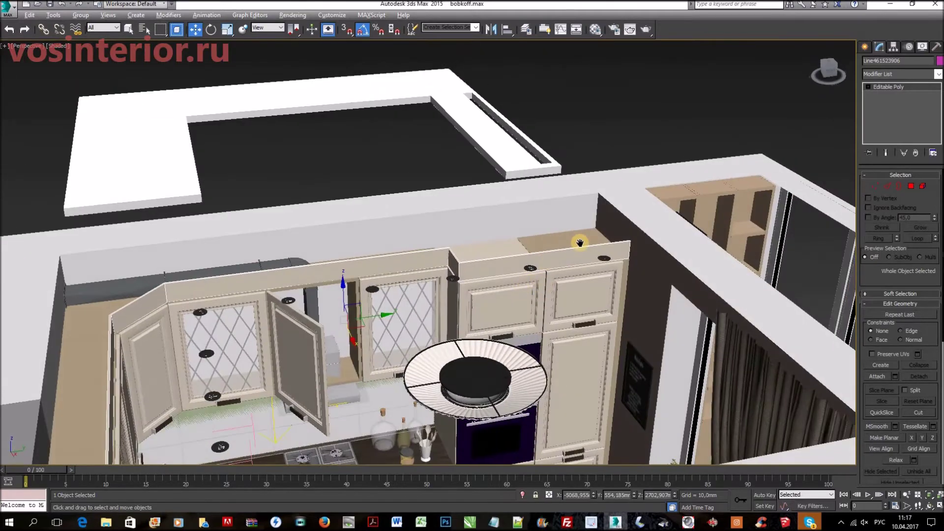
- Examine the trim panel above the wall cabinets and its height relative to the ventilation duct from several angles
scroll(579, 242, up, 4)
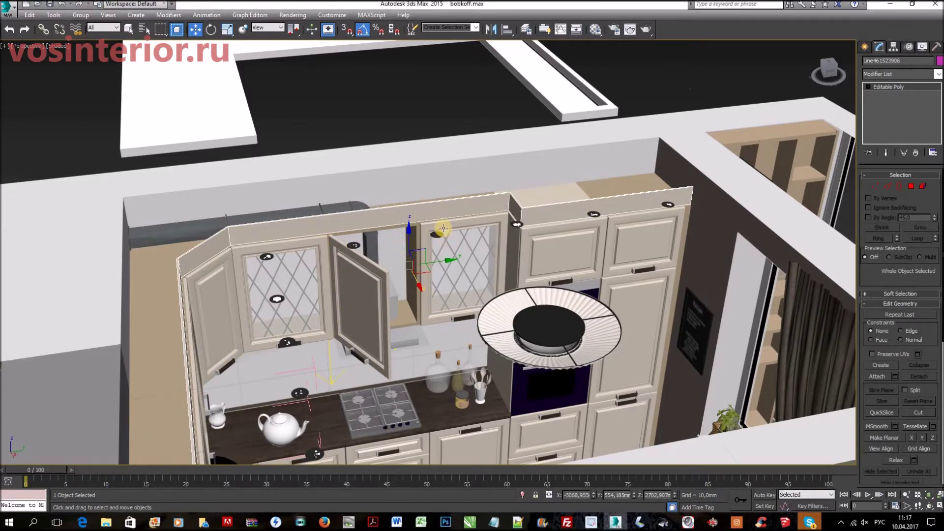
alt+middle_drag(491, 251, 310, 238)
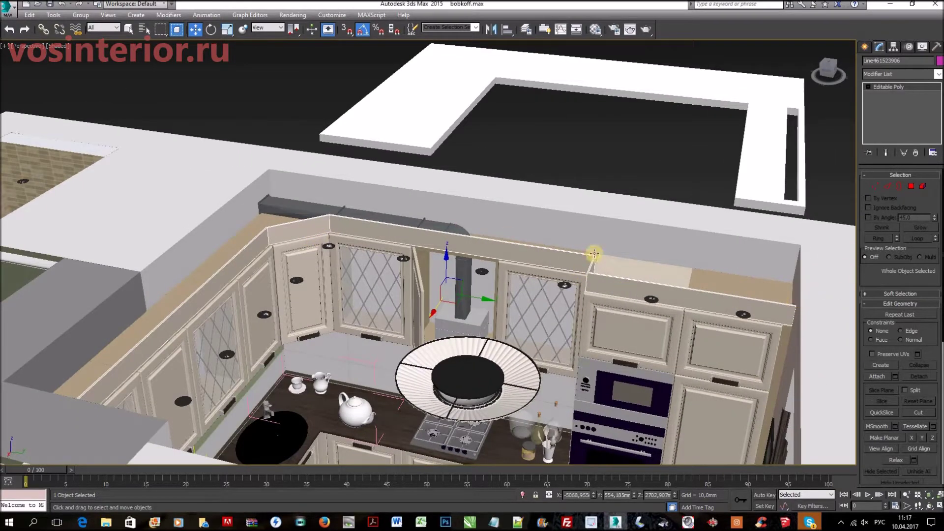
alt+middle_drag(431, 274, 263, 333)
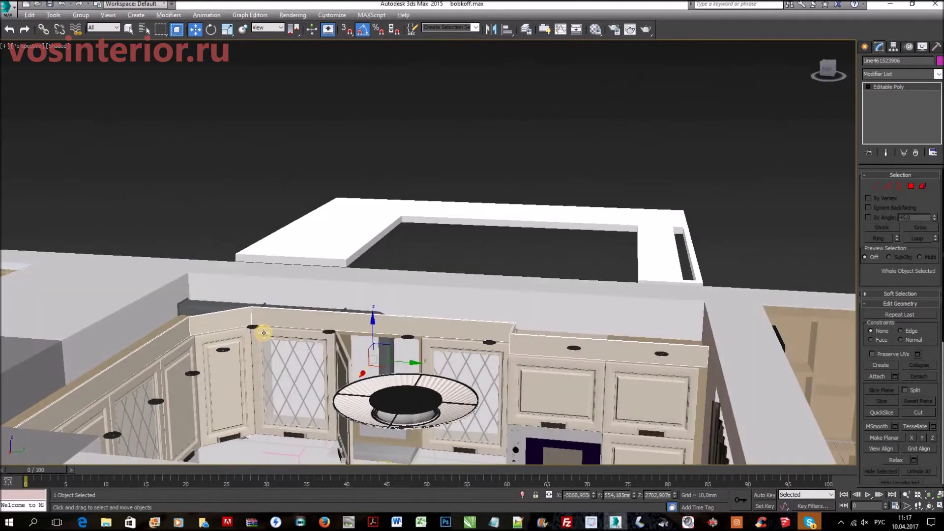
scroll(270, 331, up, 5)
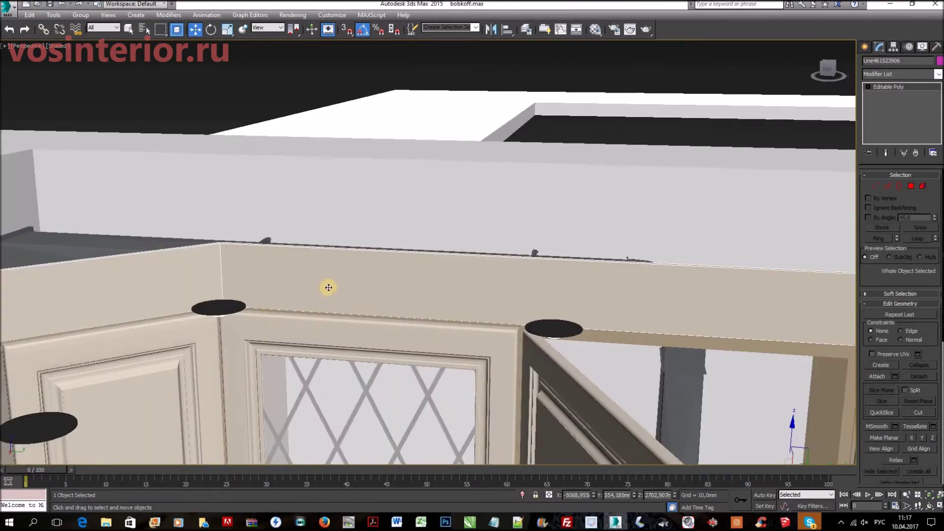
middle_drag(484, 253, 501, 222)
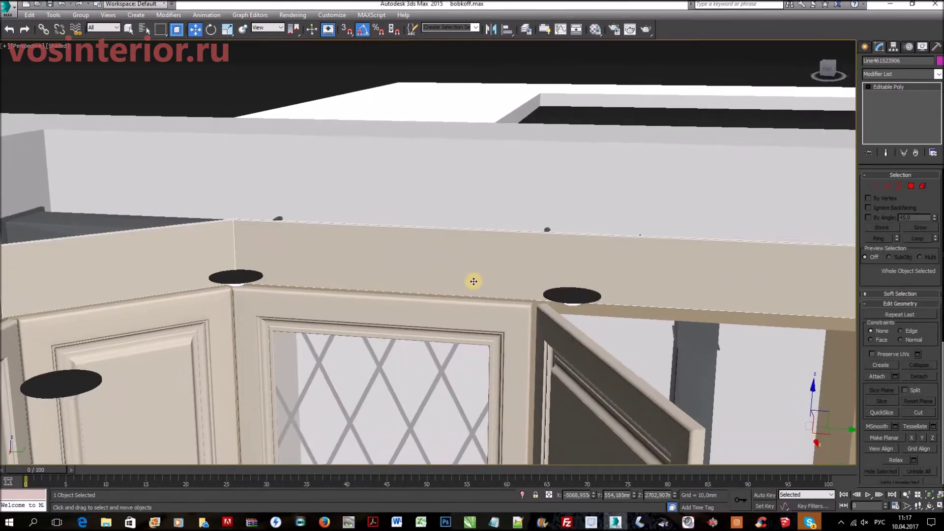
alt+middle_drag(472, 280, 537, 236)
scroll(533, 228, down, 5)
middle_drag(565, 166, 381, 135)
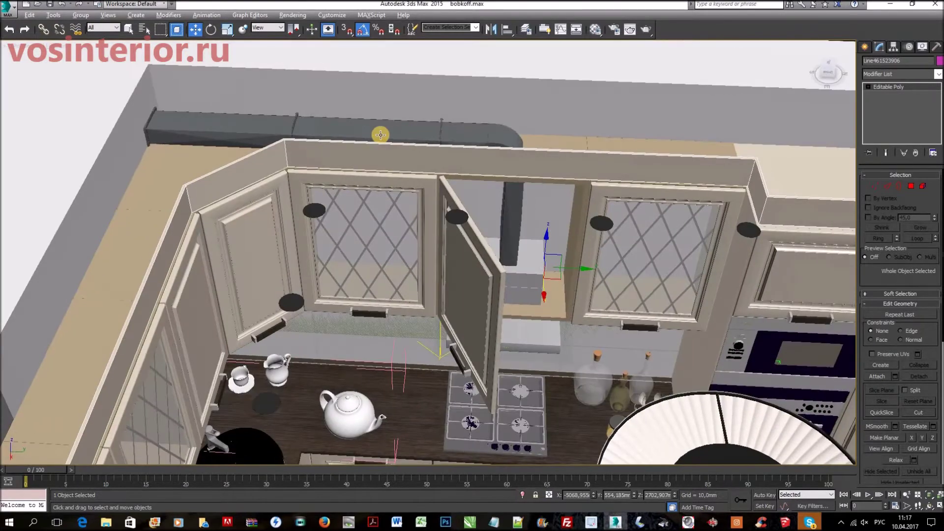
- Select the ventilation duct above the wall cabinets and examine its route from the cooker hood to the corner wall
click(315, 130)
click(268, 126)
middle_drag(567, 120, 508, 222)
scroll(429, 287, down, 3)
click(443, 290)
scroll(468, 304, up, 5)
scroll(501, 310, down, 3)
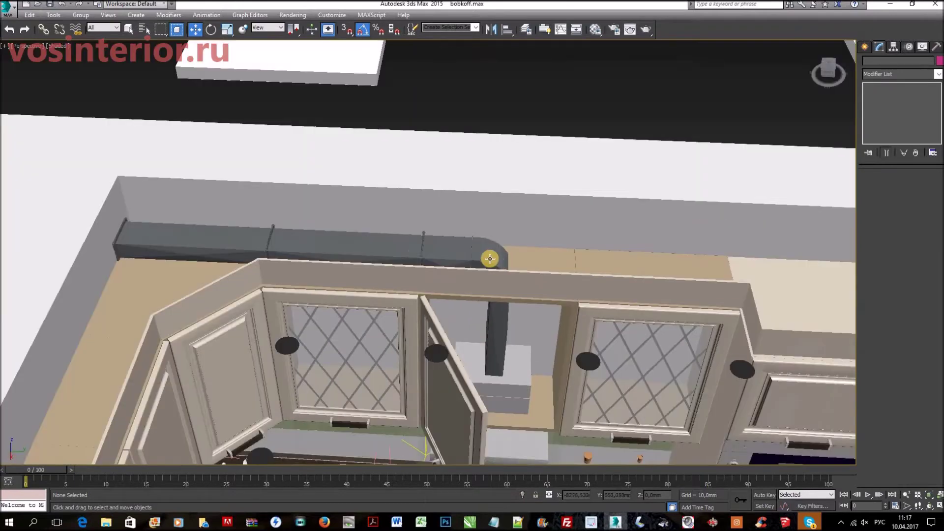
alt+middle_drag(226, 255, 202, 181)
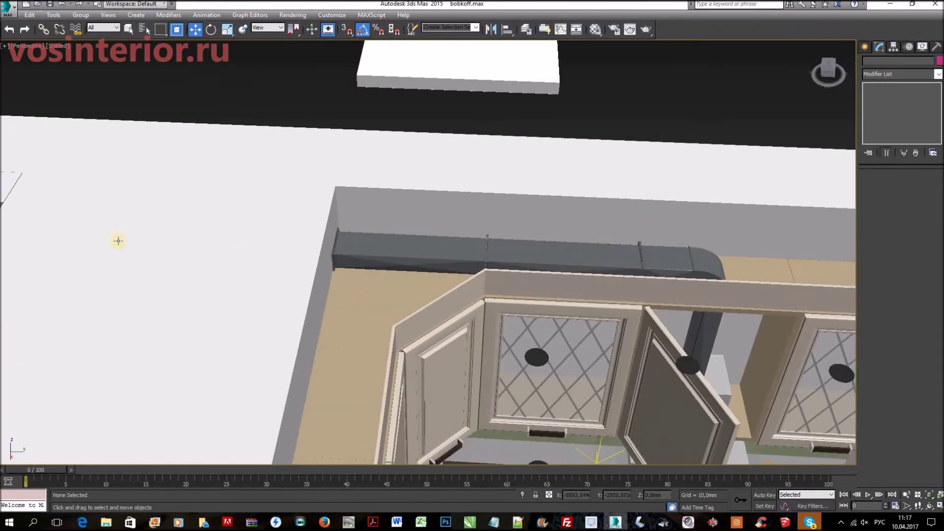
alt+middle_drag(435, 228, 472, 246)
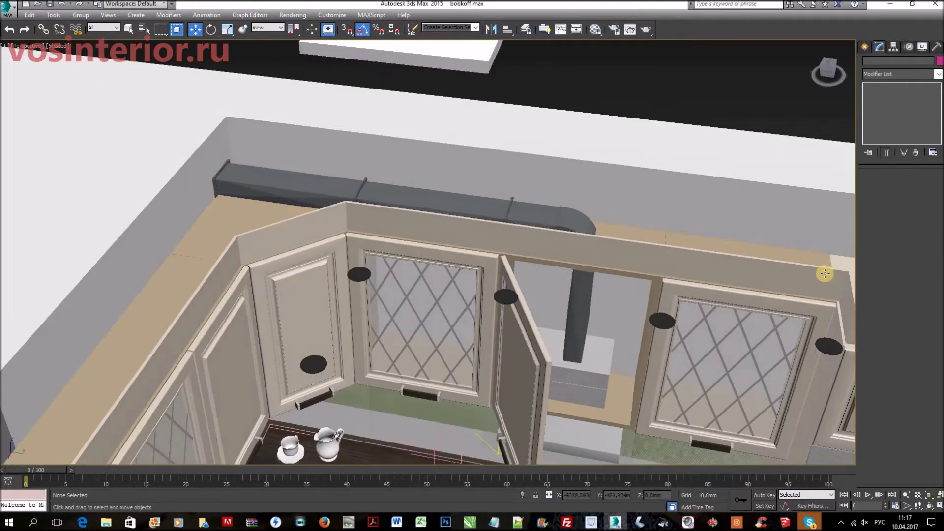
scroll(563, 240, down, 4)
alt+middle_drag(556, 236, 567, 213)
scroll(508, 234, down, 5)
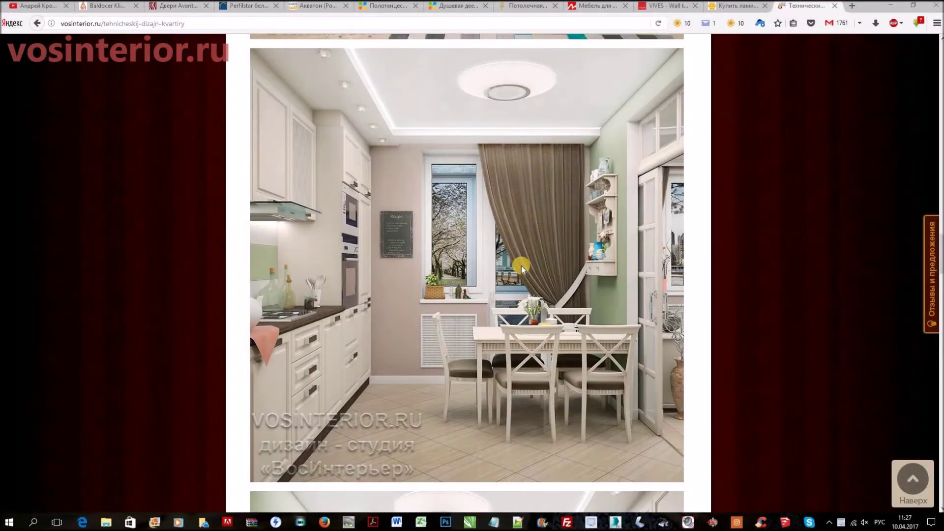
- Switch to the browser and review the kitchen renderings on the vosinterior.ru apartment design page
scroll(520, 266, down, 1)
scroll(518, 266, down, 1)
scroll(519, 265, down, 5)
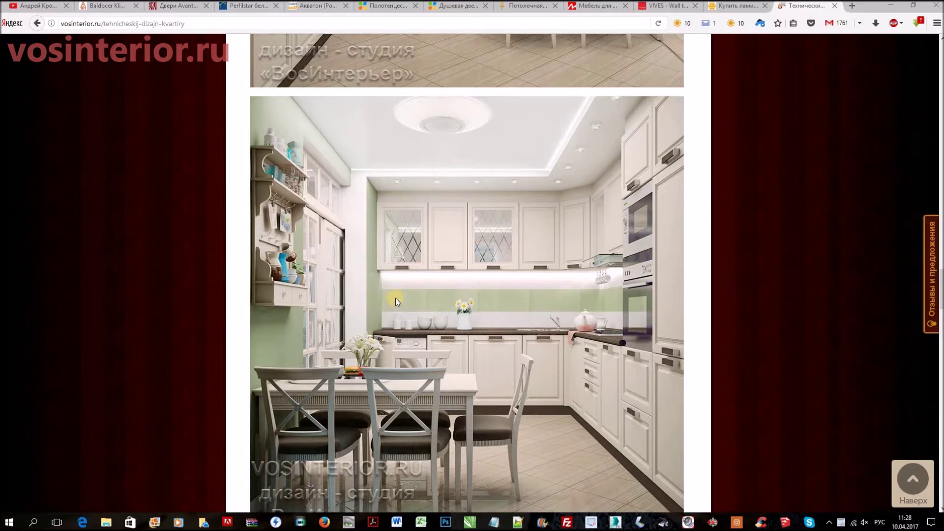
scroll(524, 292, down, 2)
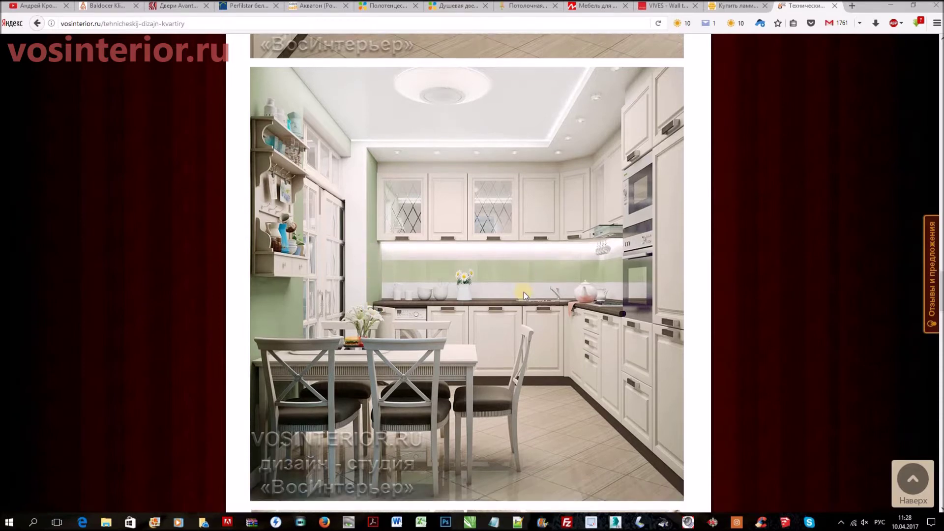
scroll(516, 293, up, 1)
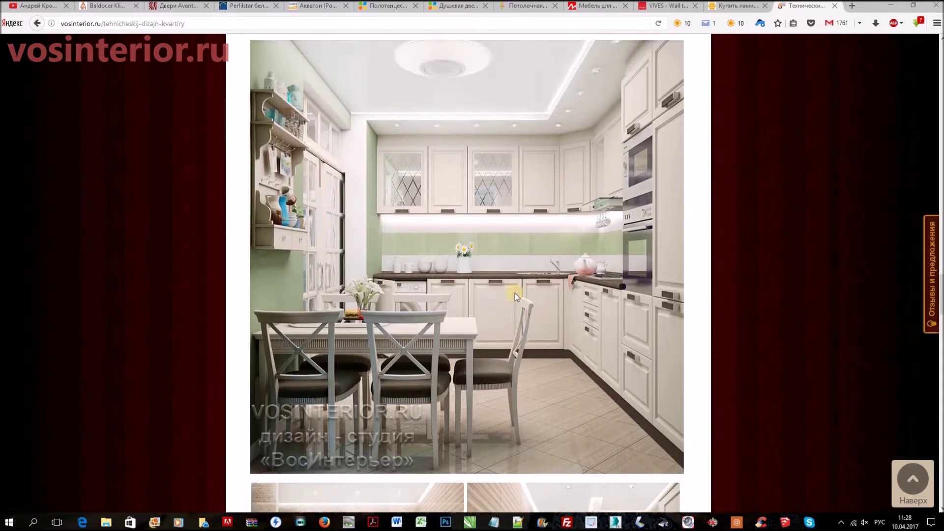
scroll(514, 293, down, 3)
scroll(514, 293, down, 6)
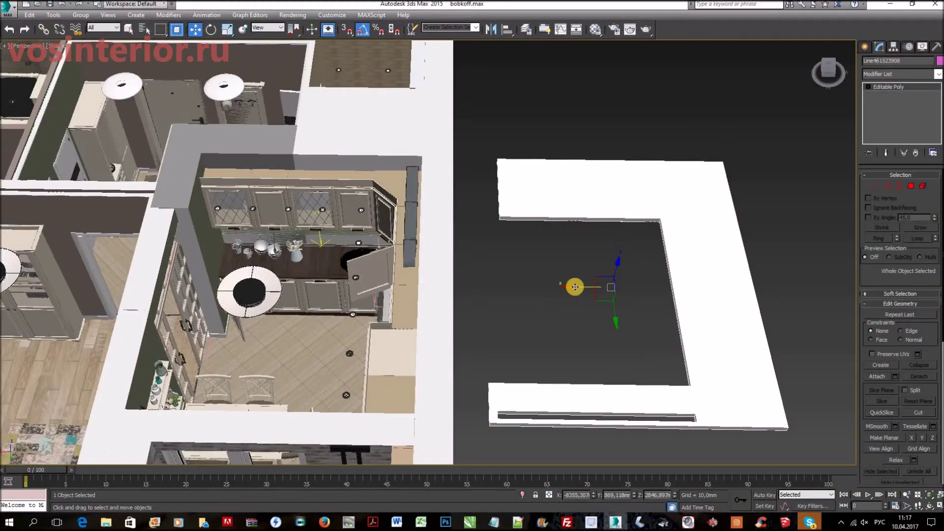
- Move the dropped ceiling about 4080 mm along X back over the kitchen
drag(374, 291, 279, 290)
drag(256, 289, 246, 289)
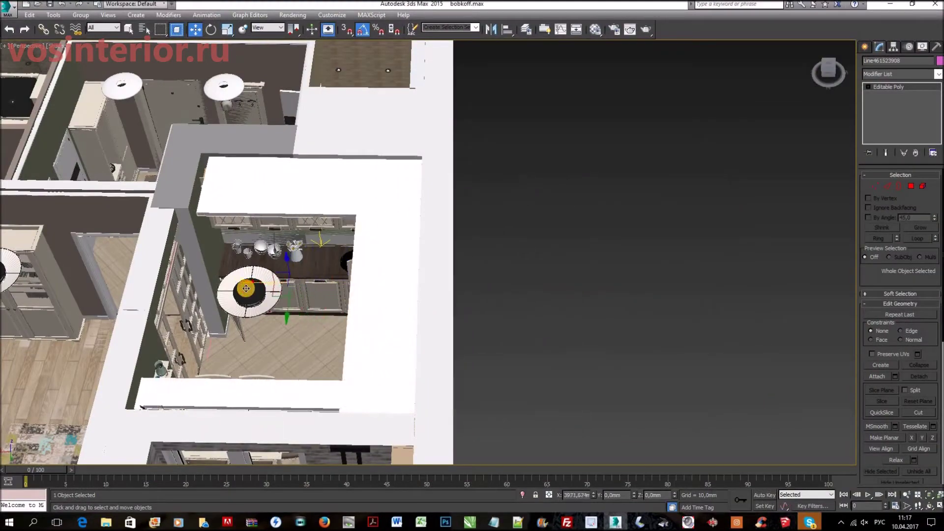
scroll(448, 346, down, 3)
- Examine the curtain niche in the dropped ceiling above the kitchen window, also from below
middle_drag(207, 271, 495, 325)
scroll(499, 254, up, 5)
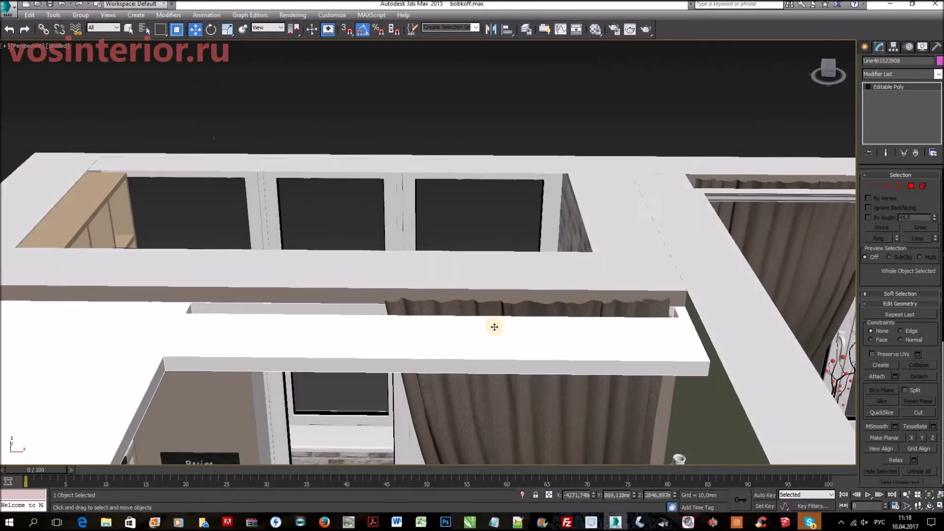
scroll(493, 336, up, 3)
alt+middle_drag(493, 287, 532, 158)
middle_drag(485, 418, 592, 146)
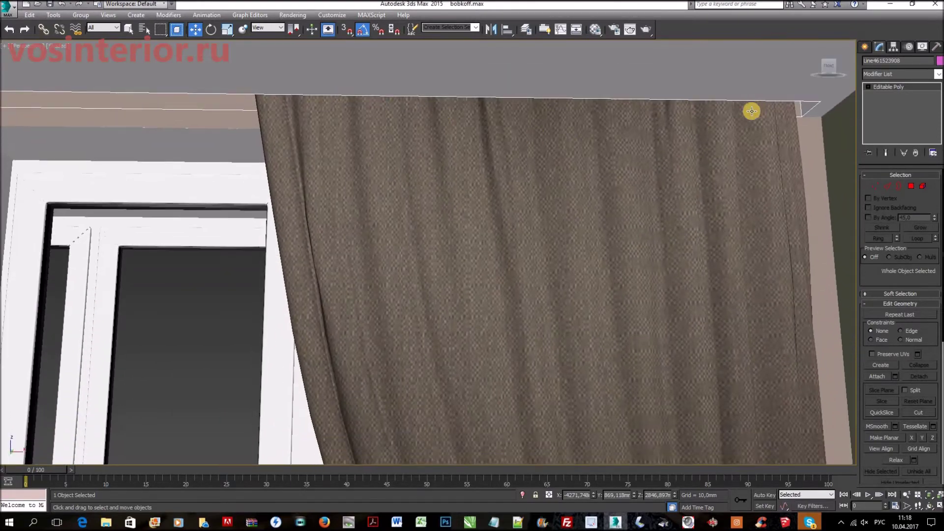
middle_drag(712, 144, 704, 280)
scroll(701, 278, down, 7)
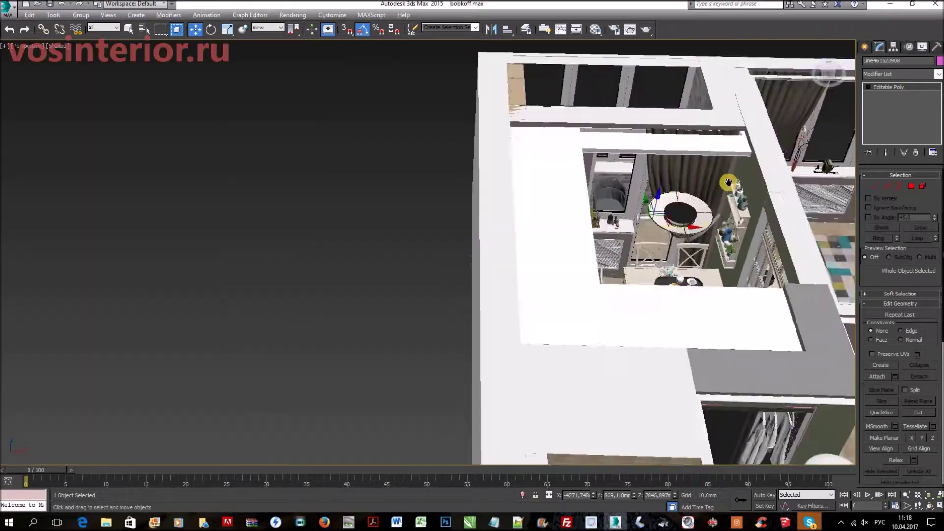
- Examine how the dropped ceiling meets the wall cabinets and frames the kitchen, from close up and from above
alt+middle_drag(584, 175, 609, 257)
scroll(605, 258, up, 3)
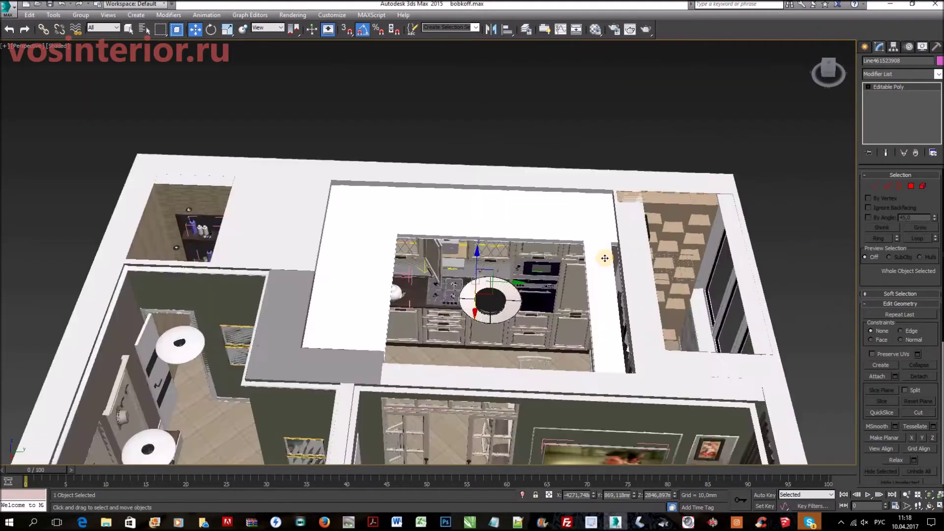
scroll(605, 258, up, 4)
middle_drag(572, 262, 629, 139)
middle_drag(442, 268, 290, 249)
scroll(258, 247, up, 3)
scroll(258, 247, up, 4)
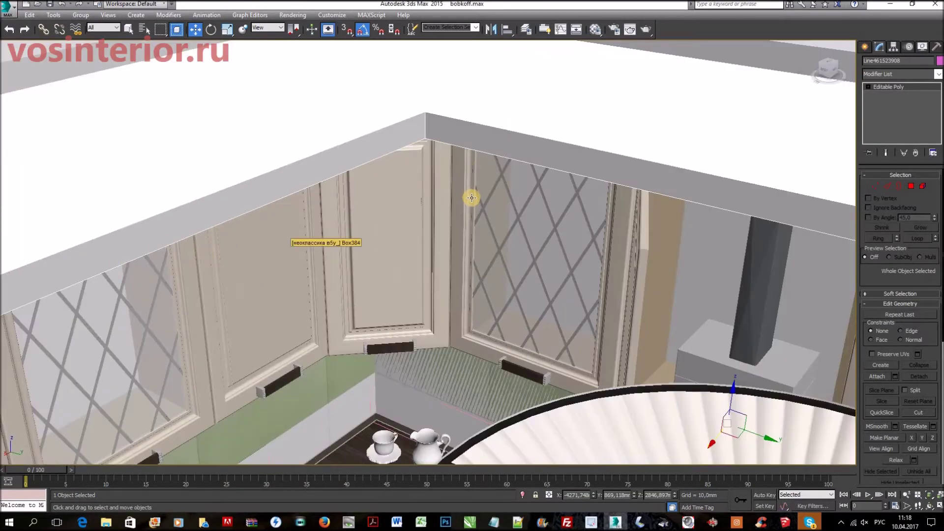
scroll(540, 217, down, 5)
middle_drag(581, 238, 512, 339)
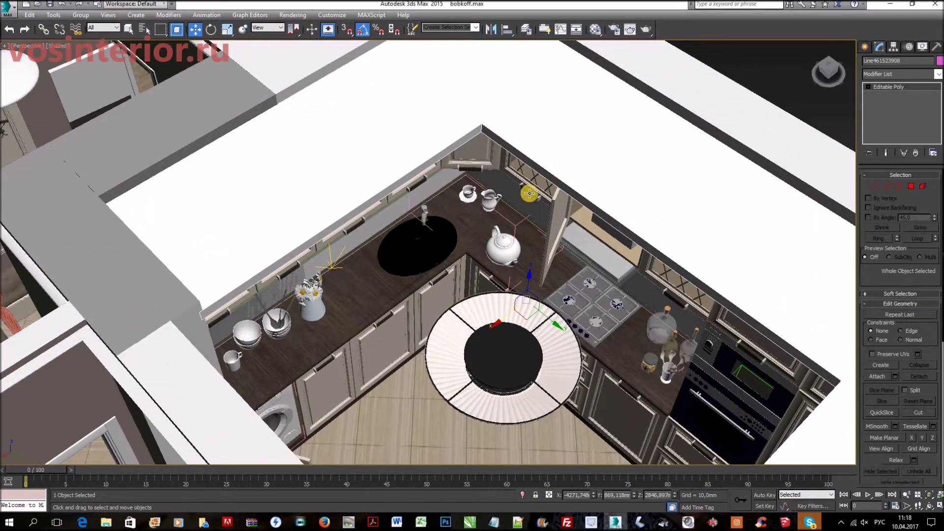
scroll(512, 259, down, 4)
middle_drag(583, 228, 569, 281)
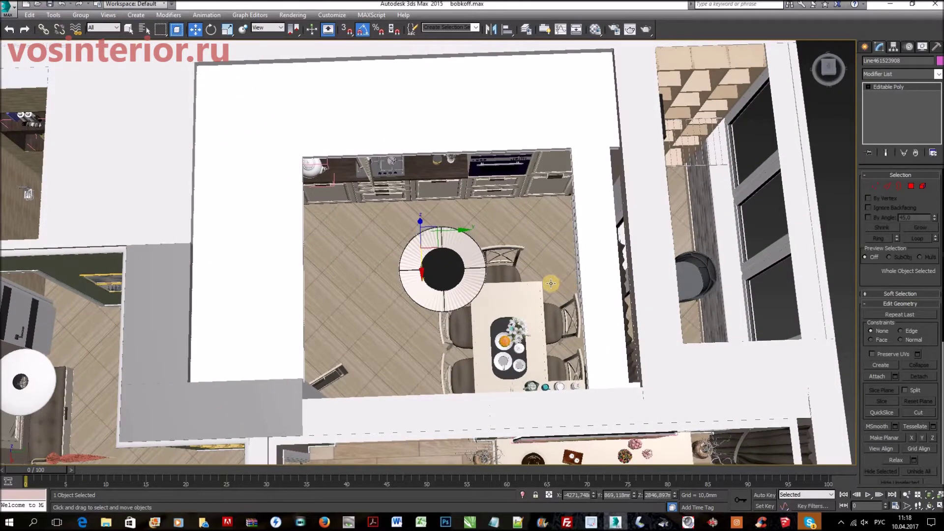
middle_drag(533, 243, 550, 282)
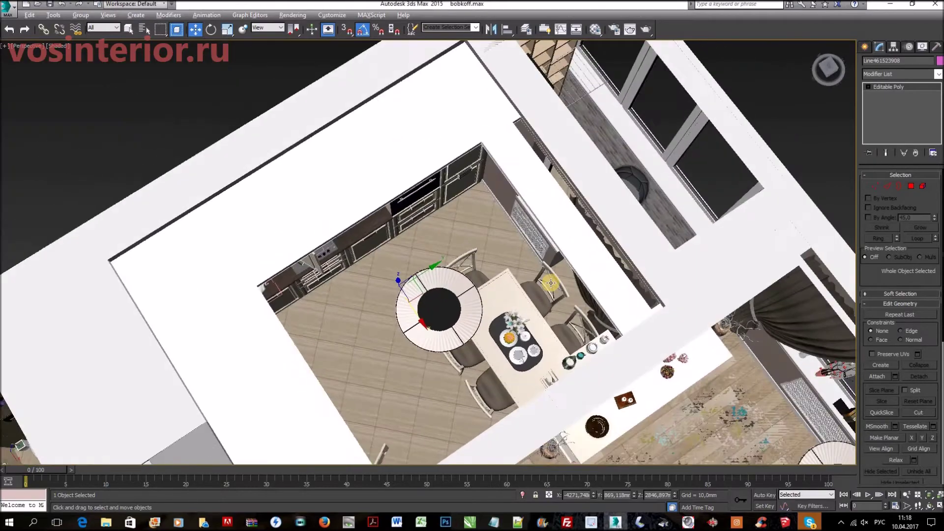
- Slide both glazed door leaves between the kitchen and the living room along Y until they meet, and clear the selection
alt+middle_drag(618, 275, 478, 174)
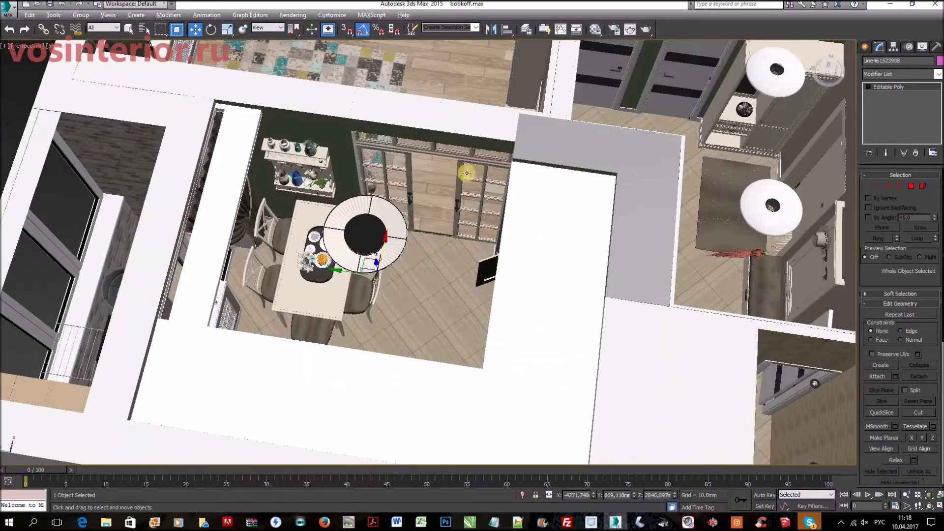
scroll(466, 172, up, 5)
click(452, 244)
scroll(452, 244, down, 2)
alt+middle_drag(452, 244, 389, 249)
scroll(352, 234, up, 3)
click(363, 268)
alt+middle_drag(472, 249, 272, 294)
scroll(460, 258, down, 2)
scroll(272, 295, up, 3)
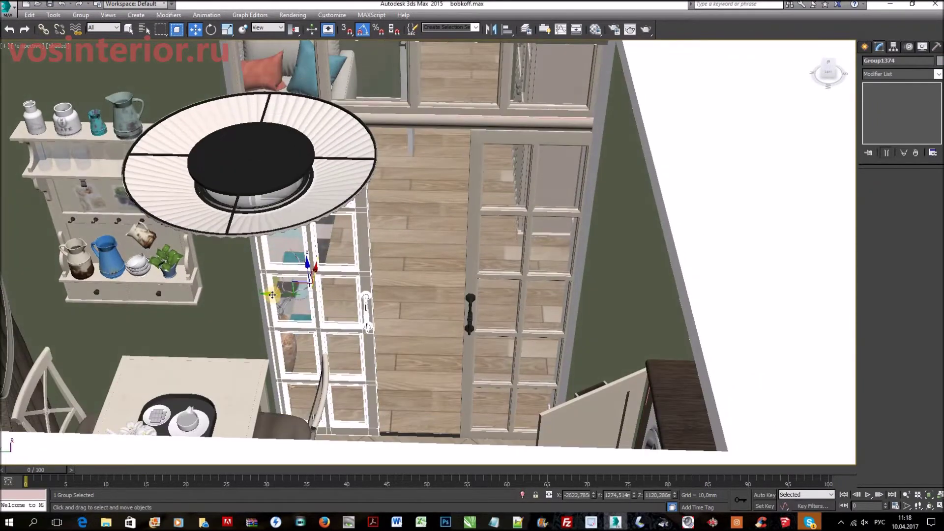
drag(309, 297, 352, 306)
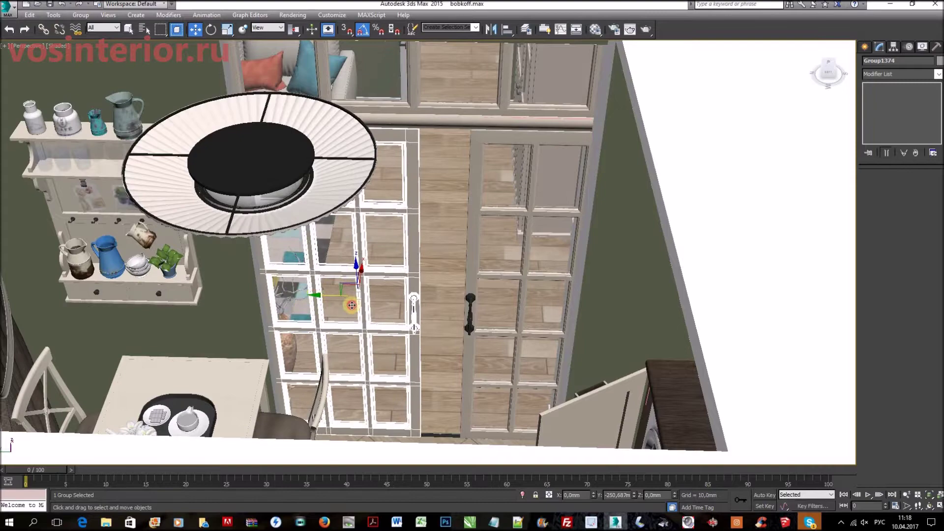
click(482, 301)
drag(453, 302, 442, 301)
middle_drag(555, 281, 553, 248)
scroll(480, 256, down, 5)
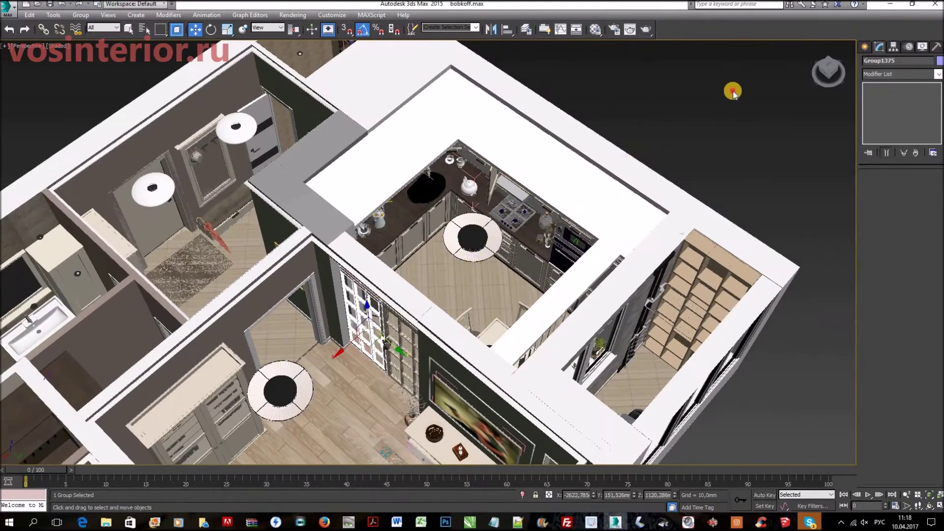
click(412, 261)
- Examine the closed glazed doors and the transom above them from the living room side
scroll(436, 251, up, 5)
alt+middle_drag(436, 251, 605, 199)
middle_drag(498, 244, 489, 251)
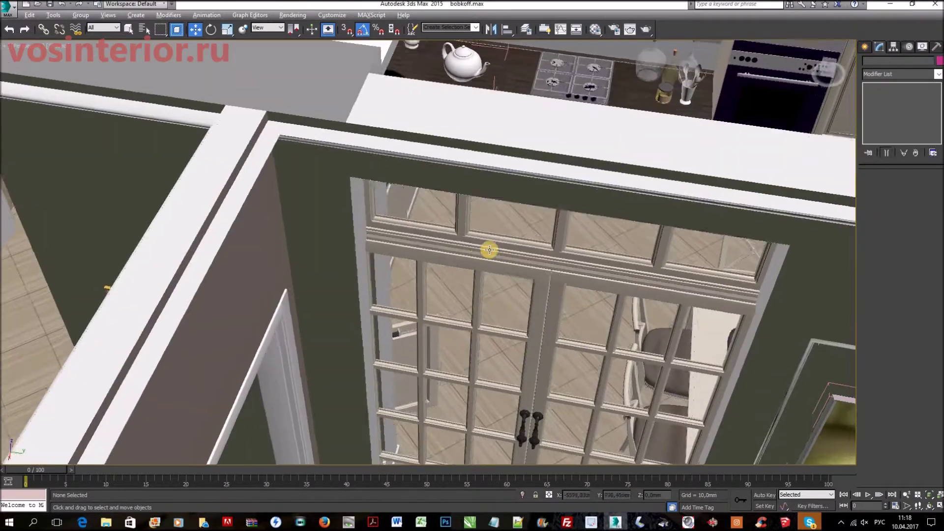
scroll(488, 251, down, 2)
middle_drag(563, 191, 518, 225)
middle_drag(561, 349, 545, 230)
scroll(477, 225, down, 3)
scroll(568, 217, down, 5)
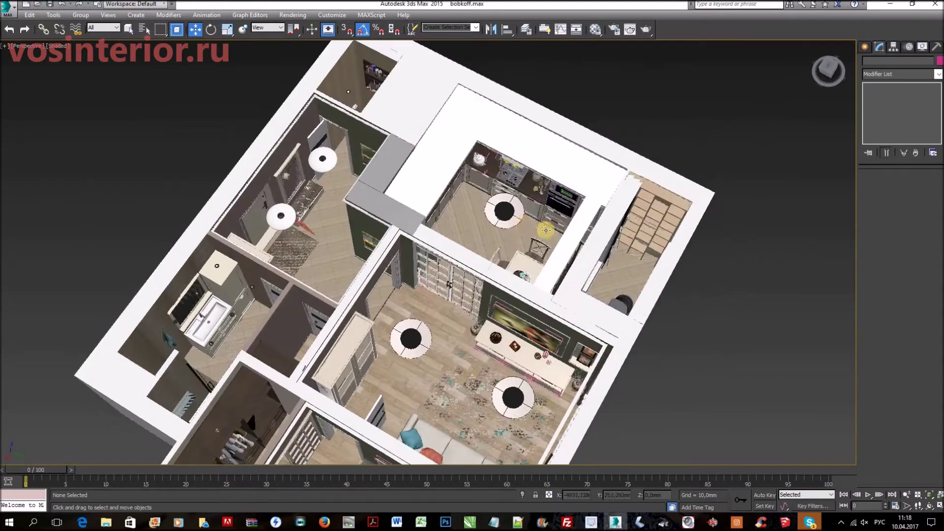
- Examine the balcony with its armchair, window and shelving, and select the brick-textured wall
scroll(546, 230, up, 8)
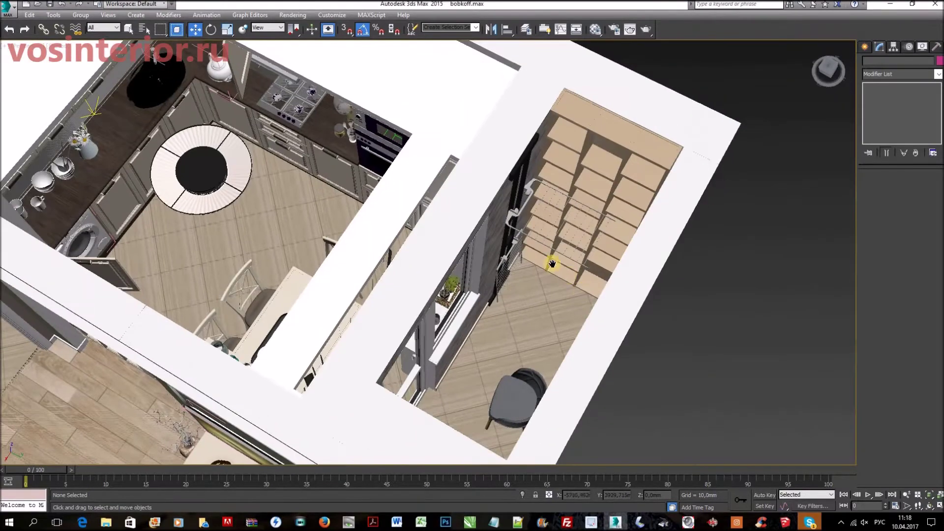
middle_drag(552, 264, 482, 238)
scroll(482, 240, up, 5)
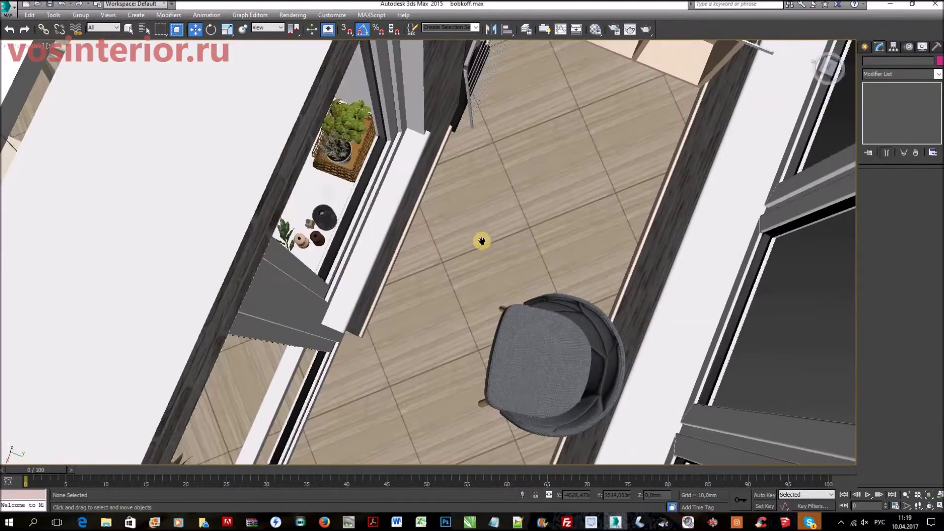
alt+middle_drag(447, 209, 202, 319)
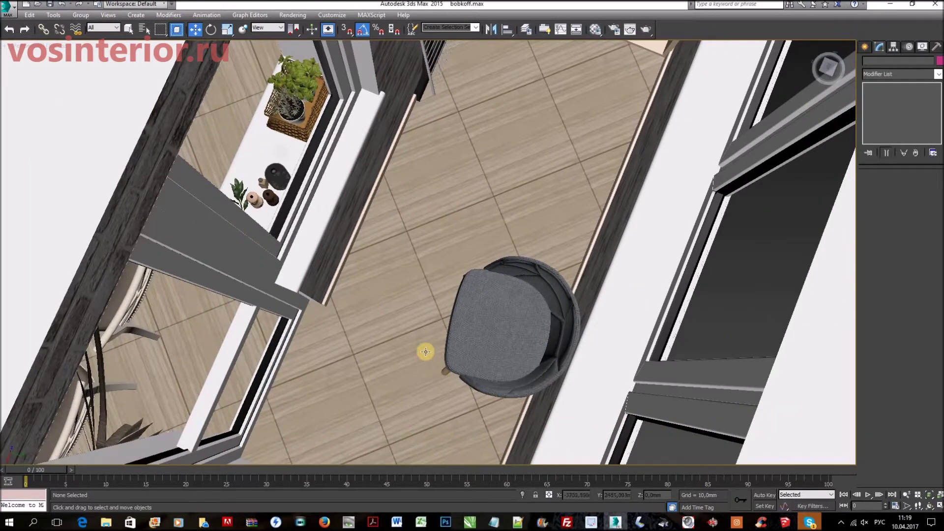
alt+middle_drag(512, 167, 442, 119)
click(442, 120)
alt+middle_drag(748, 228, 411, 146)
scroll(569, 262, down, 5)
scroll(444, 257, up, 6)
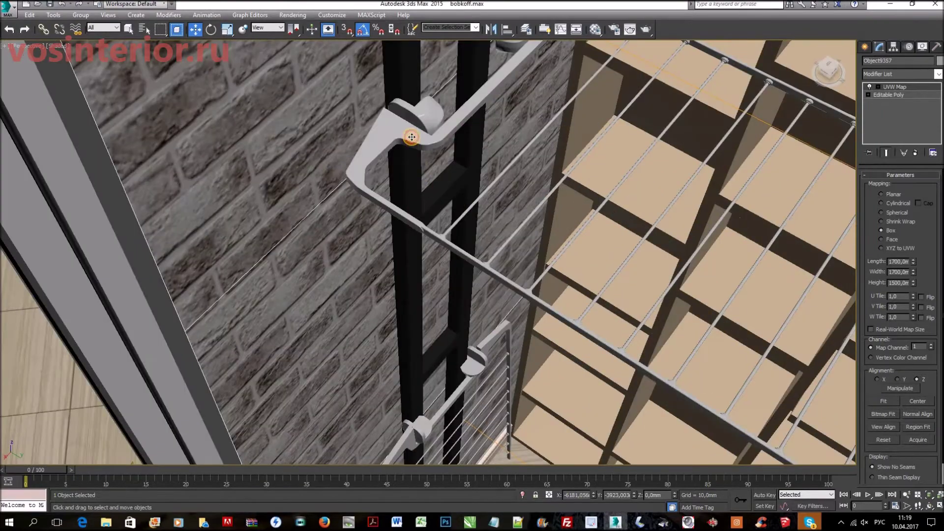
- Select the horizontal wire rack on the balcony wall and its black vertical rails in turn and examine the construction
click(412, 137)
scroll(444, 185, down, 5)
alt+middle_drag(500, 221, 472, 310)
scroll(490, 246, down, 5)
alt+middle_drag(472, 255, 449, 284)
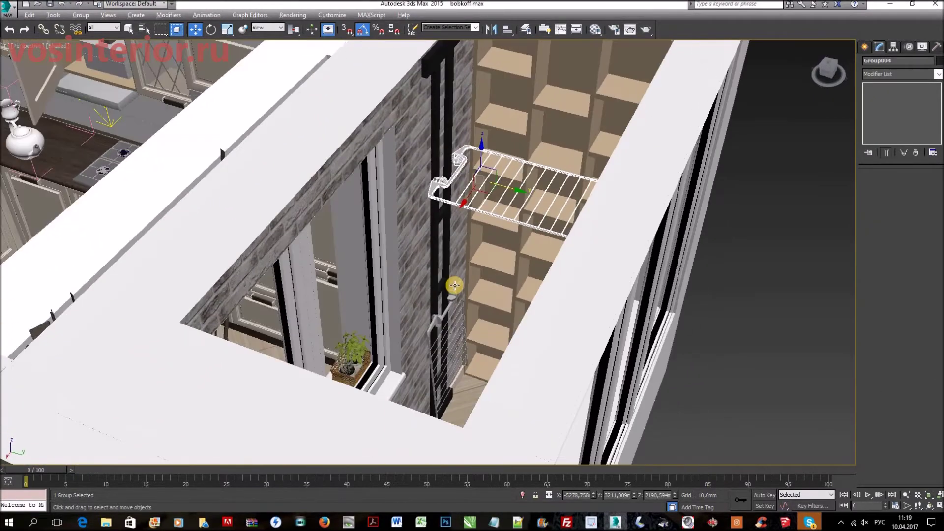
scroll(434, 249, up, 10)
click(437, 246)
alt+middle_drag(510, 255, 489, 283)
scroll(489, 283, down, 5)
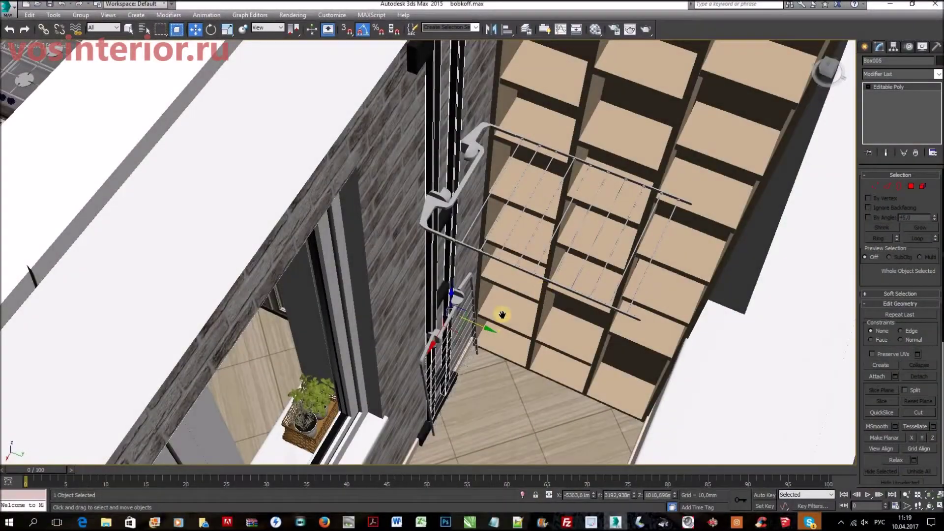
- Clear the selection, examine the balcony's wall rack and shelving, and compare them with the balcony rendering on the studio's web page
alt+middle_drag(499, 316, 701, 299)
click(701, 298)
alt+middle_drag(388, 270, 374, 282)
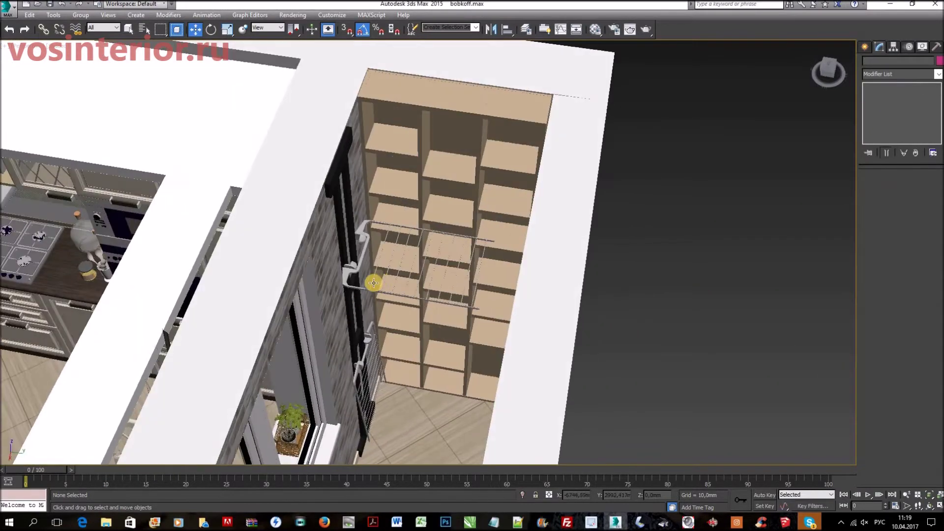
scroll(374, 283, up, 8)
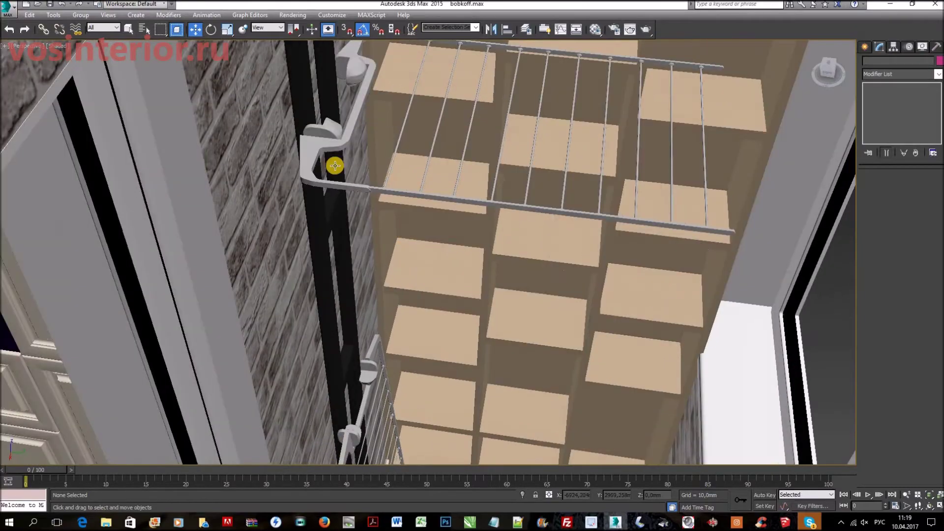
scroll(457, 329, down, 7)
alt+middle_drag(476, 245, 533, 124)
middle_drag(483, 219, 418, 319)
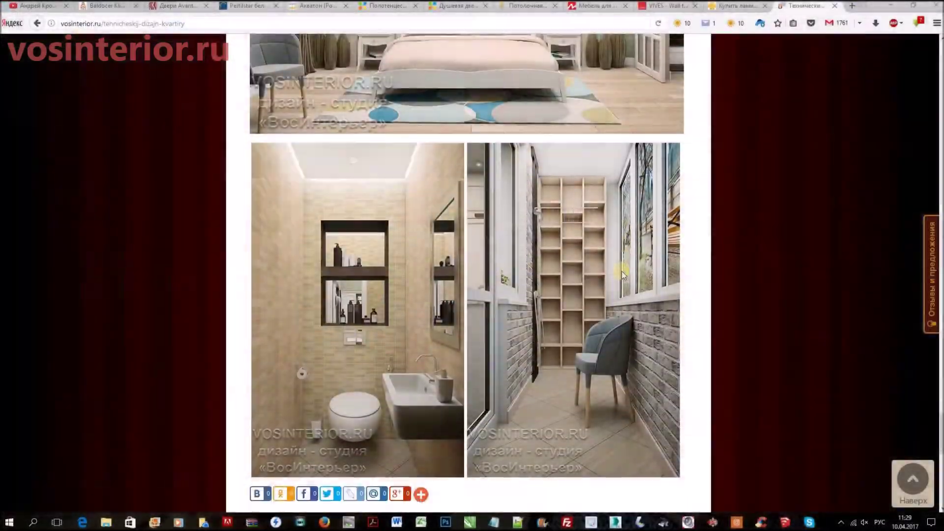
scroll(622, 271, down, 1)
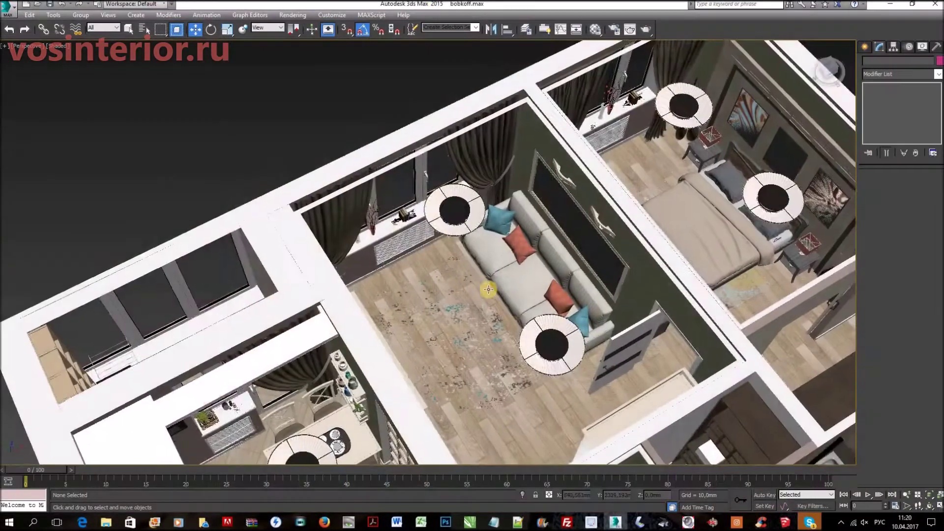
- Slide the radiator grille under the living room window aside along X to expose the radiator niche
alt+middle_drag(489, 273, 349, 219)
scroll(349, 220, up, 10)
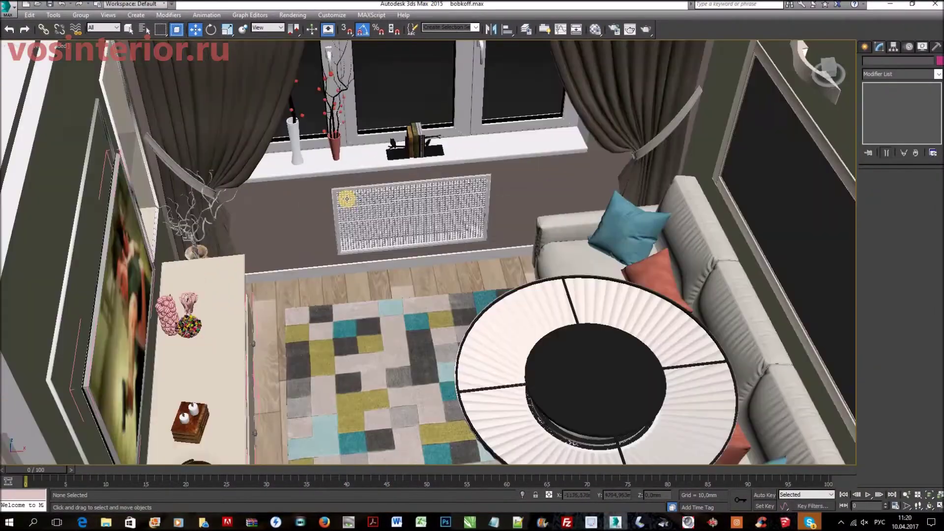
middle_drag(511, 260, 449, 275)
drag(552, 232, 620, 230)
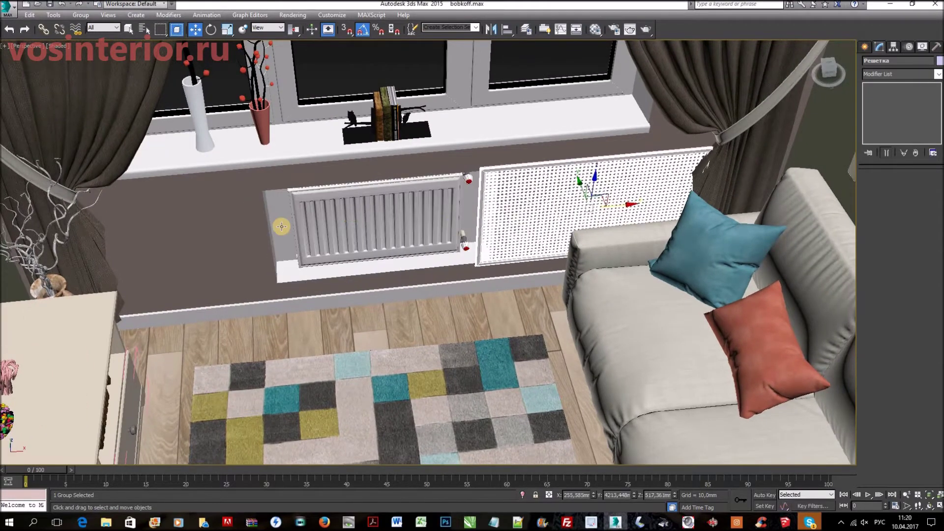
middle_drag(305, 230, 250, 295)
middle_drag(313, 100, 293, 181)
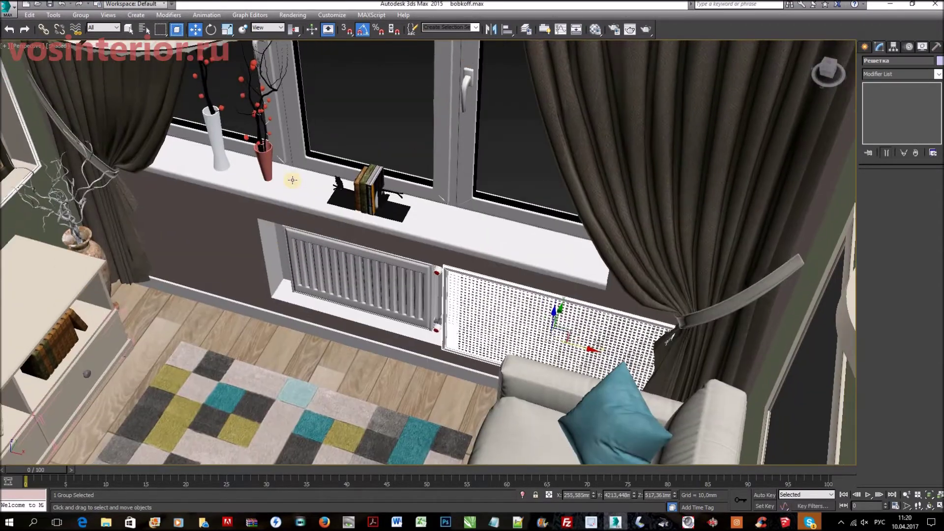
- Examine the panel radiator in its niche, its valves and the windowsill with the bookends above it
scroll(292, 180, up, 5)
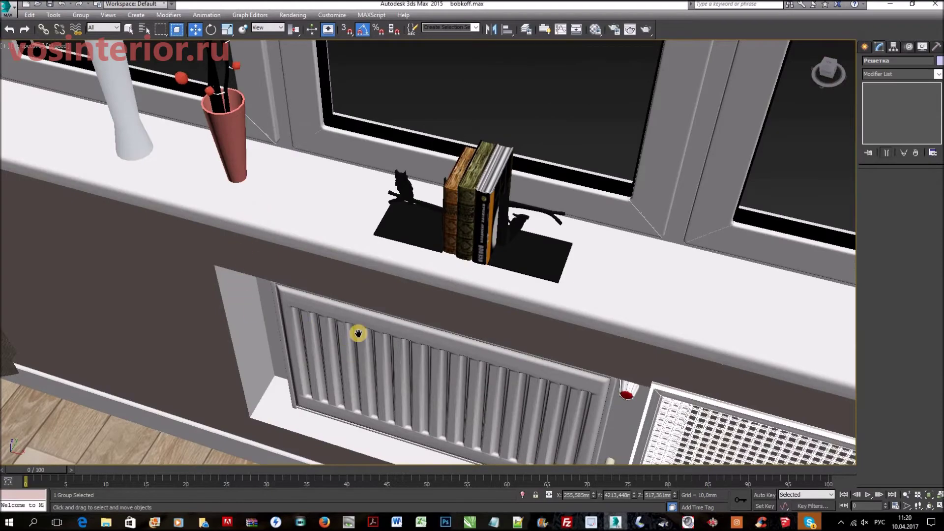
alt+middle_drag(389, 274, 538, 199)
middle_drag(374, 391, 438, 295)
middle_drag(437, 295, 301, 335)
middle_drag(350, 254, 418, 226)
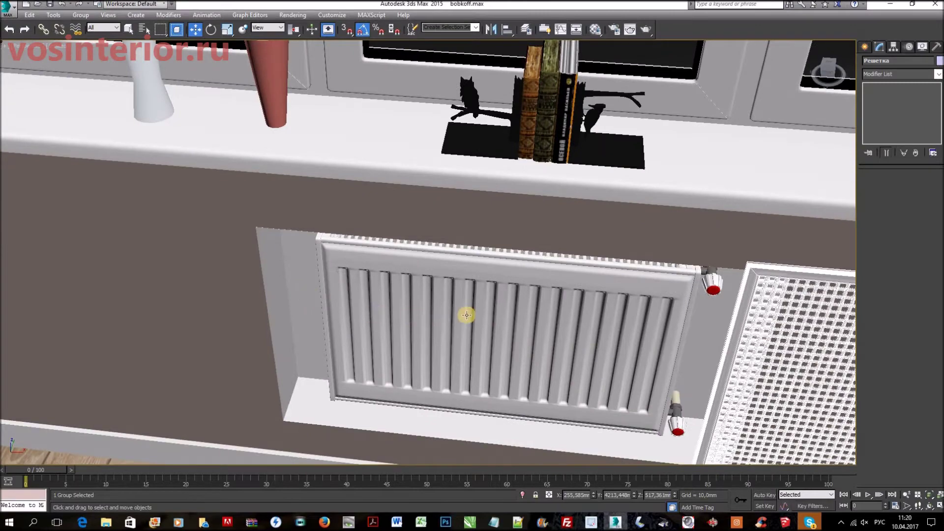
scroll(481, 280, down, 4)
scroll(737, 339, up, 4)
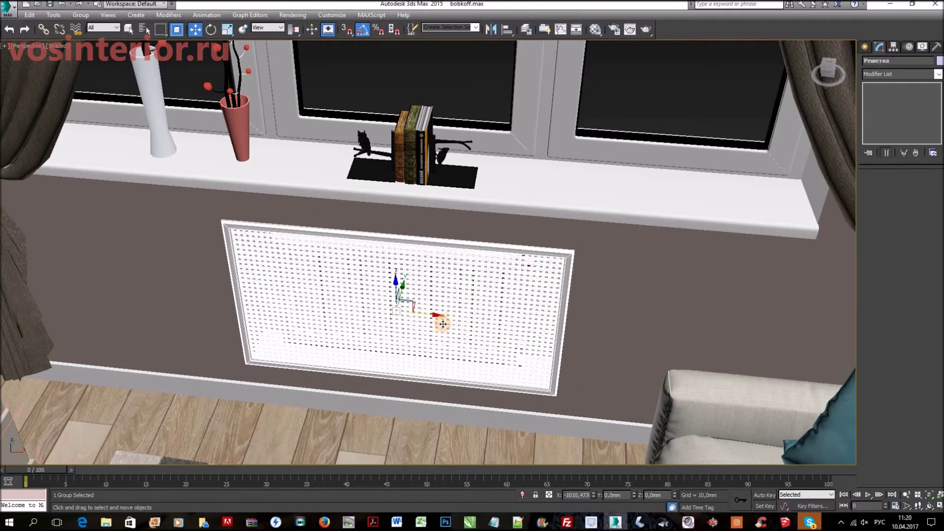
- Inspect the grille and radiator niche, and slide the grille back along X until it covers the niche
scroll(472, 280, down, 3)
scroll(477, 275, up, 5)
scroll(487, 275, down, 5)
scroll(521, 271, up, 4)
alt+middle_drag(547, 270, 704, 127)
alt+middle_drag(709, 254, 453, 190)
alt+middle_drag(604, 191, 497, 160)
scroll(537, 250, down, 2)
scroll(500, 164, down, 3)
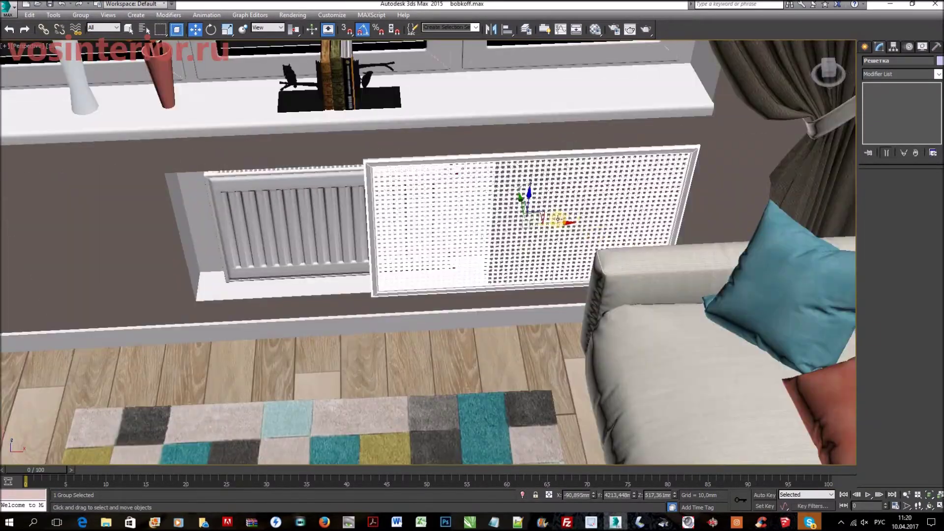
drag(449, 236, 377, 238)
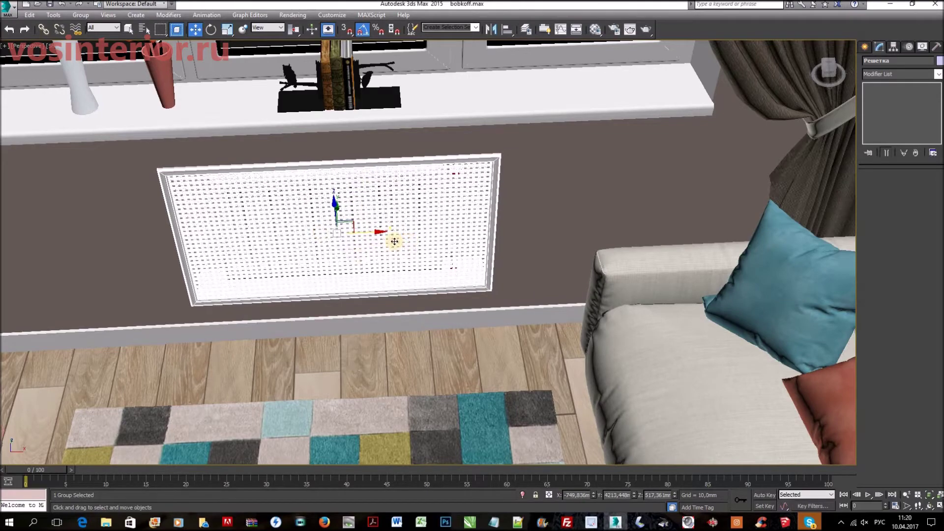
- Select the radiator grille under the bedroom window beside the desk and examine its mesh up close
scroll(397, 239, down, 5)
middle_drag(649, 223, 421, 247)
scroll(422, 246, up, 7)
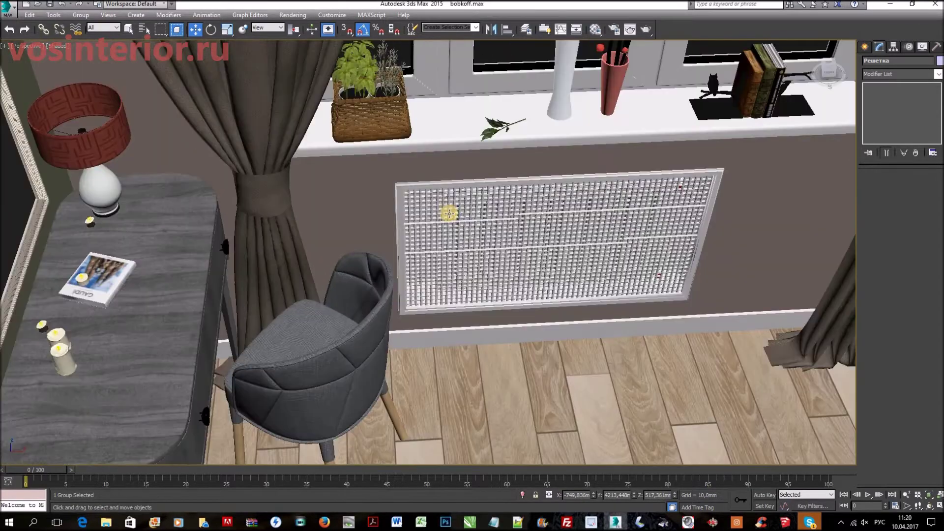
shift+drag(448, 206, 699, 266)
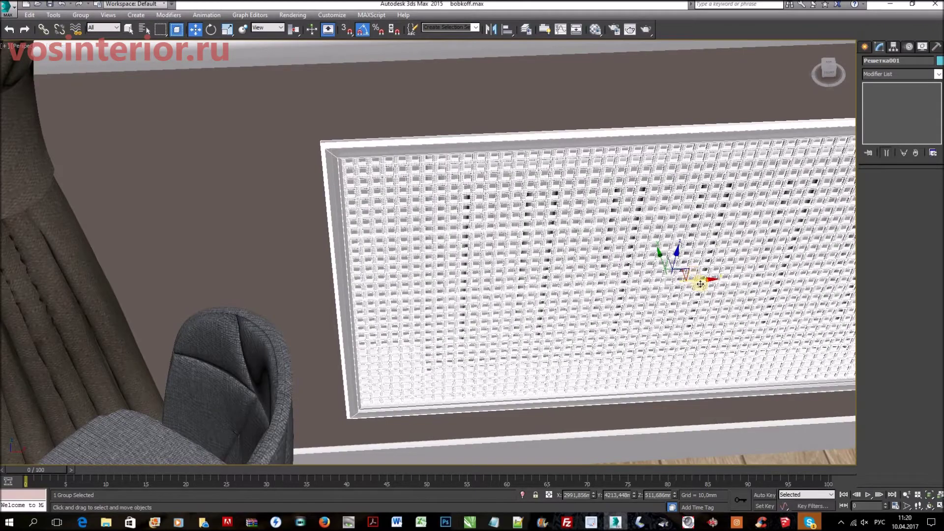
middle_drag(544, 311, 379, 330)
scroll(384, 314, up, 3)
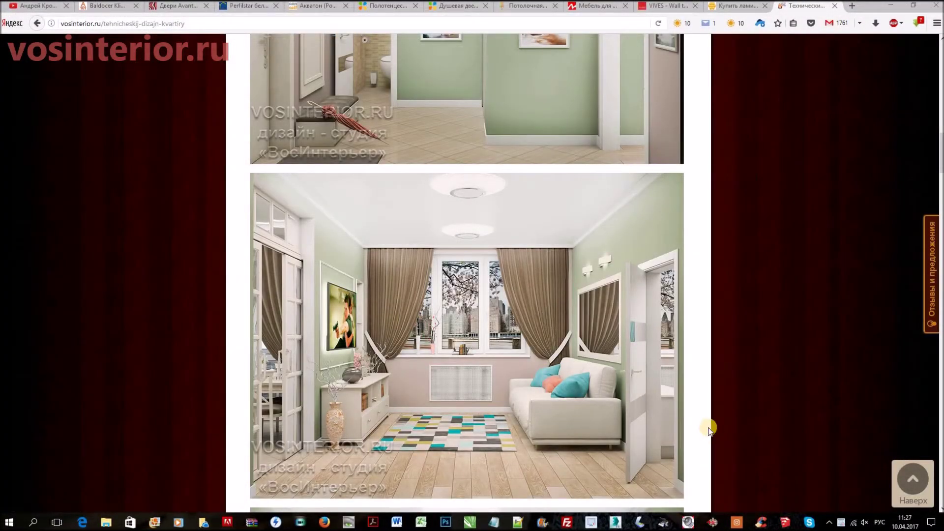
- Browse the living room renderings on the web page, checking the window, sofa, bookcase and TV walls
scroll(748, 416, down, 2)
scroll(536, 284, down, 5)
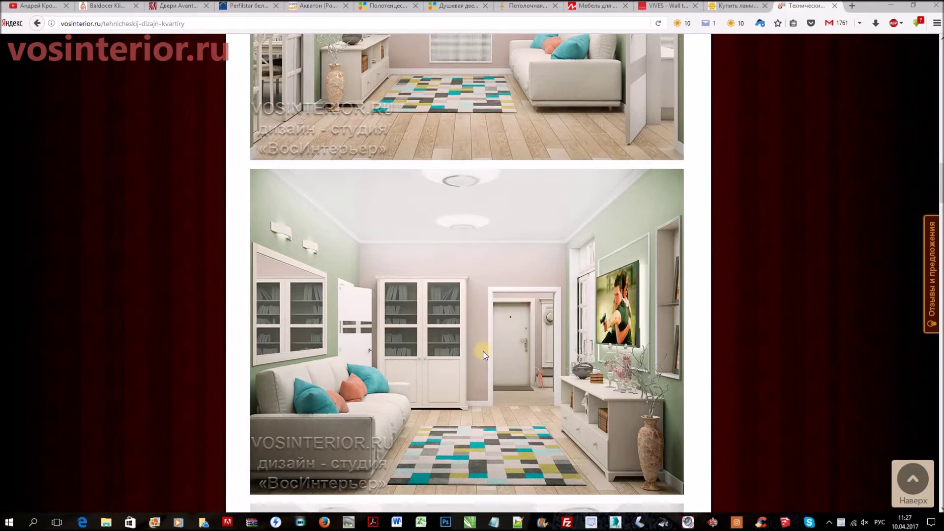
scroll(541, 311, down, 5)
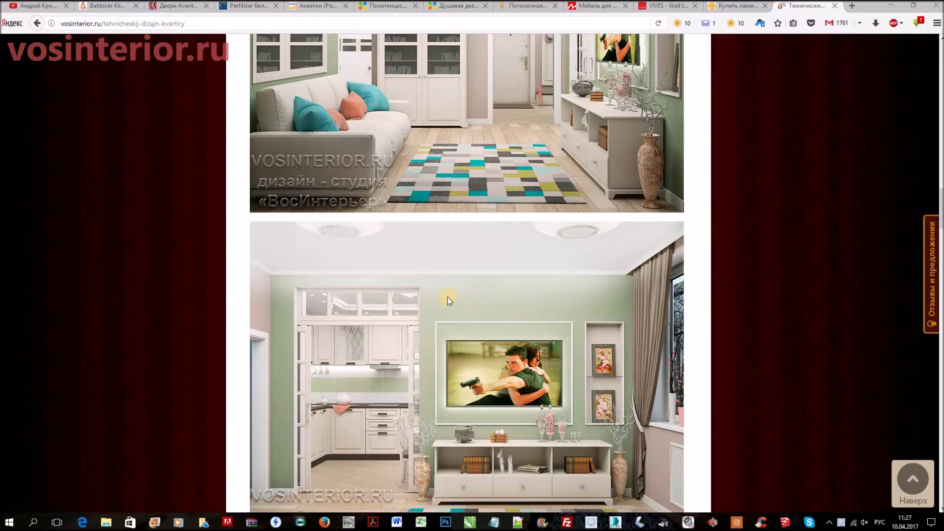
scroll(447, 298, down, 4)
scroll(449, 298, down, 5)
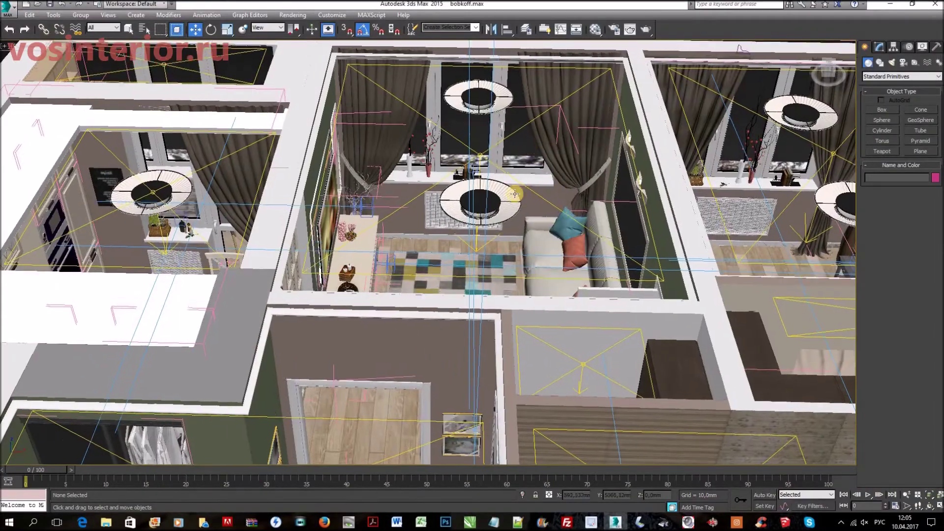
- Select a ceiling lamp and move it out of the apartment into empty space beyond the window wall
alt+middle_drag(514, 193, 372, 192)
click(547, 175)
drag(401, 197, 770, 240)
alt+middle_drag(601, 260, 497, 255)
scroll(494, 250, up, 6)
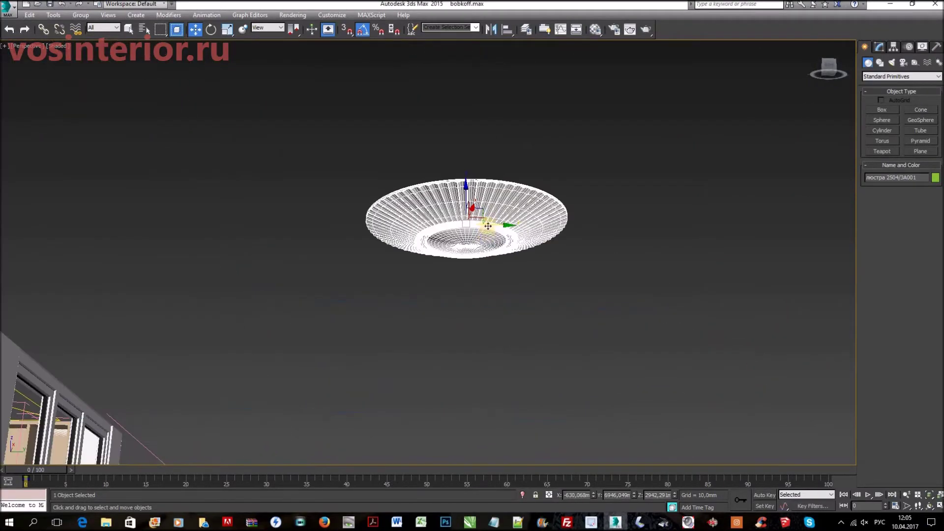
- Examine the ceiling lamp's pleated shade and central diffuser from below and from the sides
scroll(486, 232, up, 6)
alt+middle_drag(489, 164, 593, 211)
scroll(593, 211, down, 3)
click(533, 228)
scroll(531, 208, up, 5)
mouse_move(529, 248)
alt+middle_down()
mouse_move(529, 225)
mouse_move(526, 249)
alt+middle_up()
scroll(526, 249, down, 8)
alt+middle_drag(573, 189, 513, 267)
scroll(513, 267, down, 8)
alt+middle_drag(479, 309, 560, 191)
scroll(549, 167, up, 6)
scroll(513, 127, down, 5)
click(484, 101)
scroll(484, 101, up, 5)
- Compare the modelled lamp with the Odeon Light 2504/3A Dabi product page in the browser and return to the 3D scene
click(326, 523)
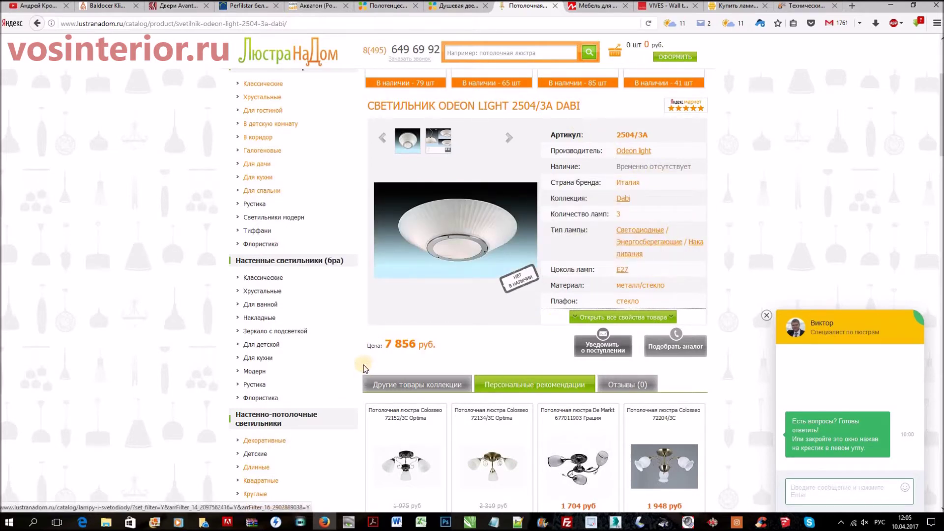
click(325, 522)
scroll(592, 263, down, 3)
mouse_move(593, 265)
alt+middle_down()
mouse_move(628, 243)
mouse_move(585, 255)
mouse_move(531, 246)
mouse_move(577, 167)
mouse_move(605, 252)
mouse_move(596, 246)
alt+middle_up()
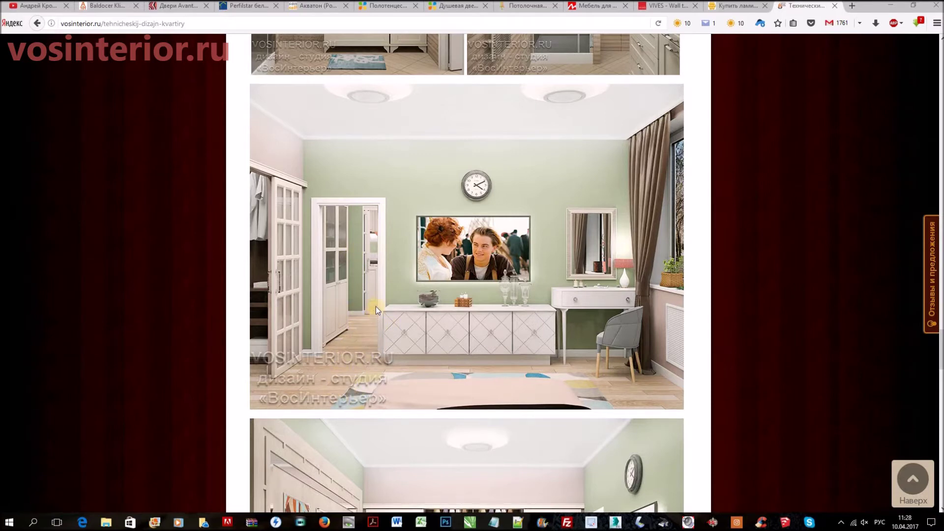
- Browse the bedroom renderings on the web page, checking the TV wall, sliding wardrobe and headboard wall
scroll(375, 308, down, 1)
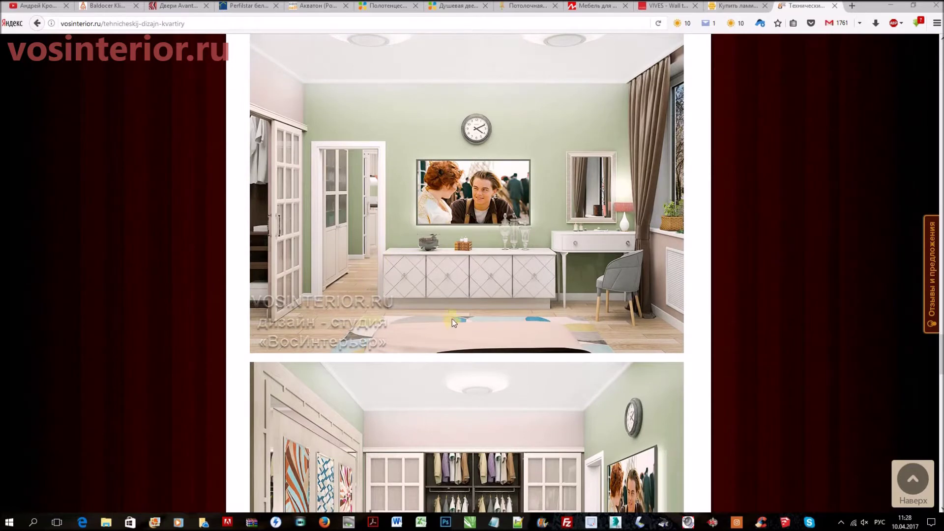
scroll(413, 300, down, 1)
scroll(522, 326, down, 3)
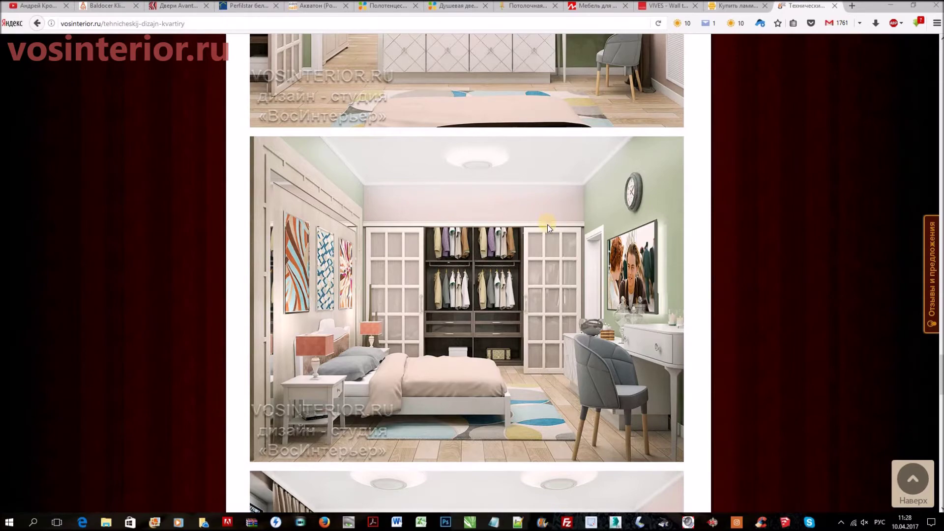
scroll(547, 225, down, 4)
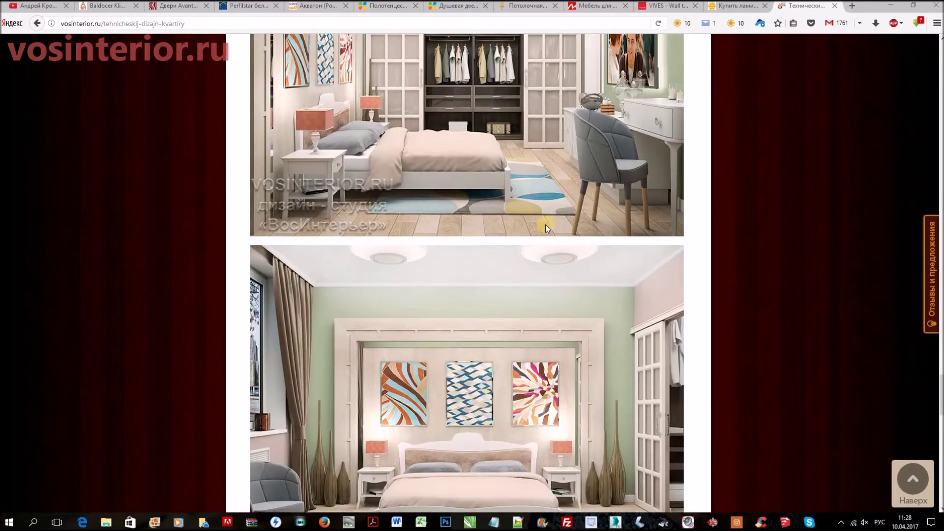
scroll(545, 225, down, 1)
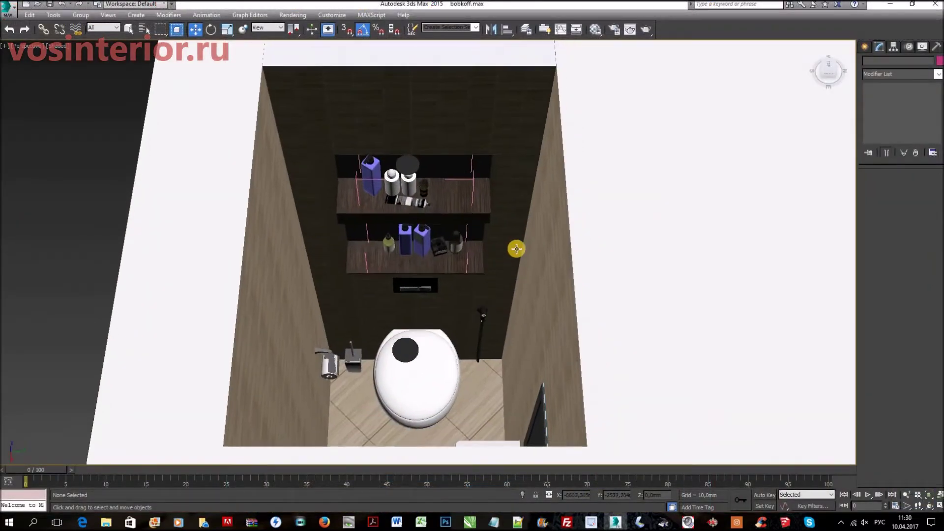
- Select the toilet's tiled side wall, switch to the VIVES tile page and highlight the Essen Musgo size 23x33,5
alt+middle_drag(516, 249, 400, 244)
click(395, 367)
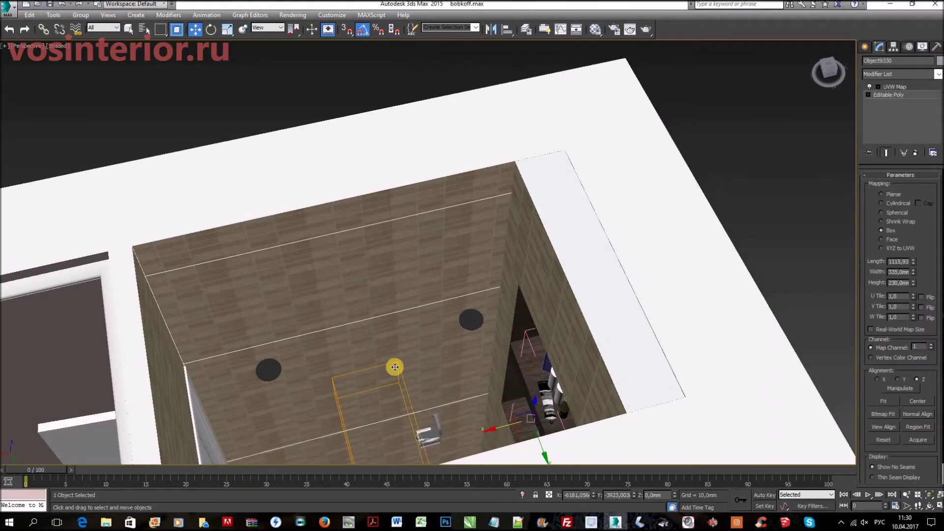
click(327, 523)
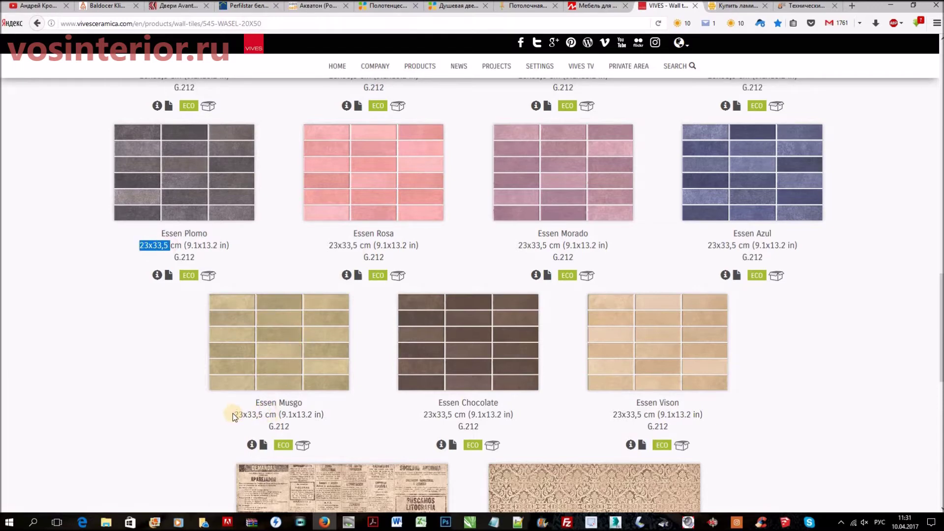
click(261, 413)
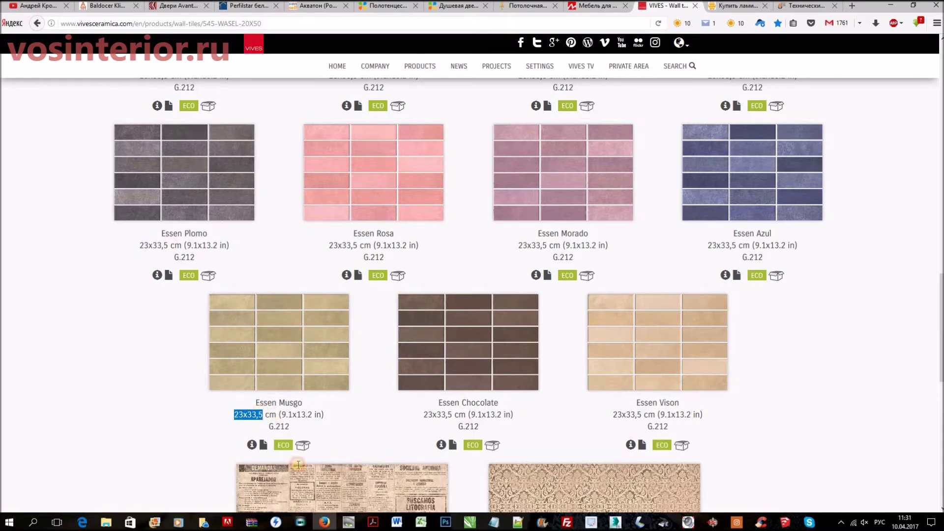
- Return to 3ds Max, select the toilet's shelf niche wall and check its UVW Map dimensions and tile layout
click(615, 522)
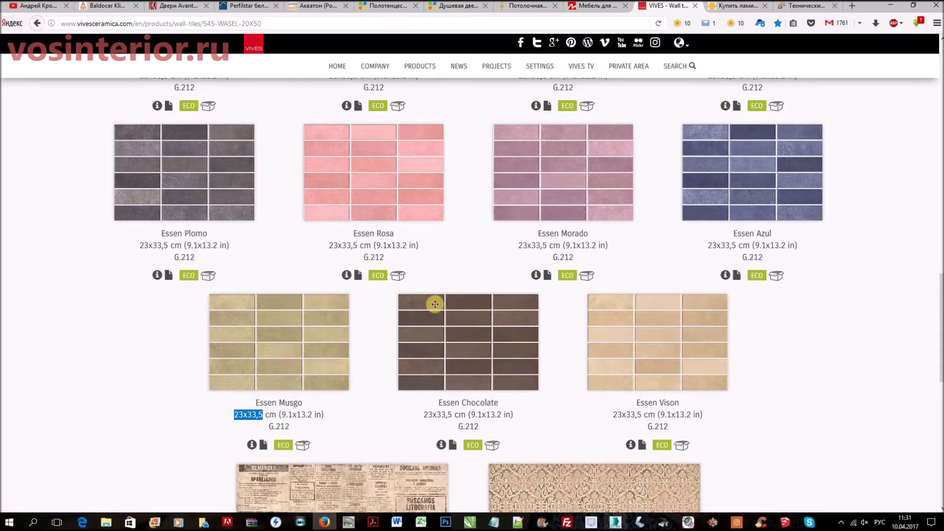
alt+middle_drag(554, 322, 392, 194)
click(410, 196)
click(933, 101)
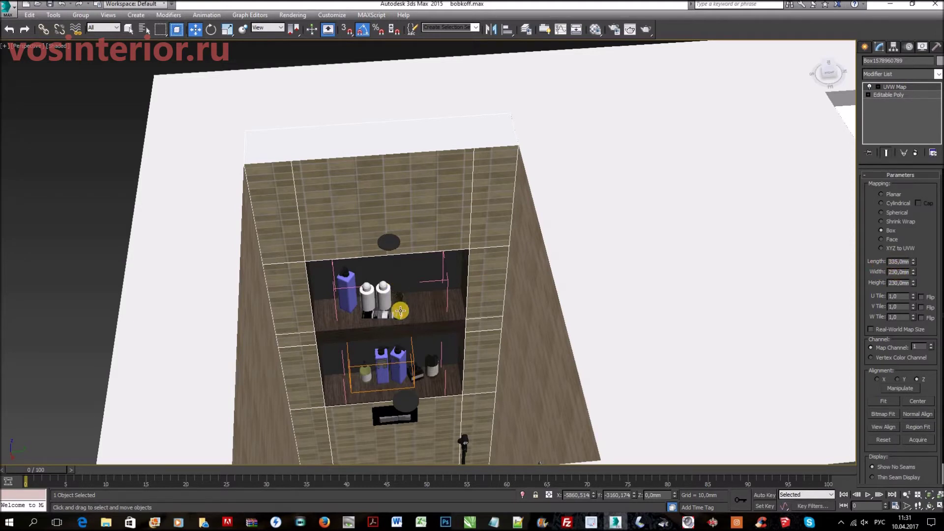
alt+middle_drag(399, 287, 393, 266)
scroll(320, 141, up, 3)
alt+middle_drag(310, 164, 305, 179)
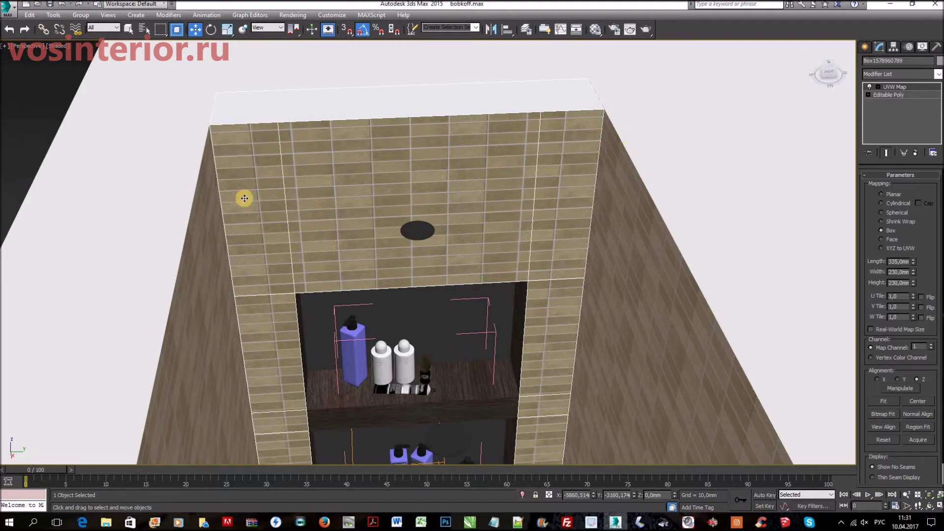
alt+middle_drag(510, 218, 698, 108)
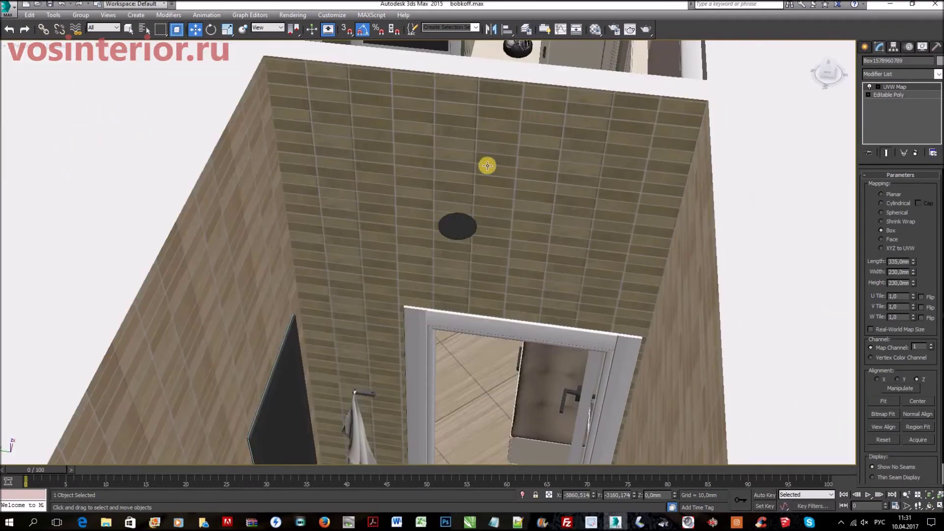
- Select the toilet's long tiled wall and compare its UVW Map dimensions with the Essen tile sizes on the VIVES page
scroll(546, 198, down, 3)
alt+middle_drag(545, 199, 245, 123)
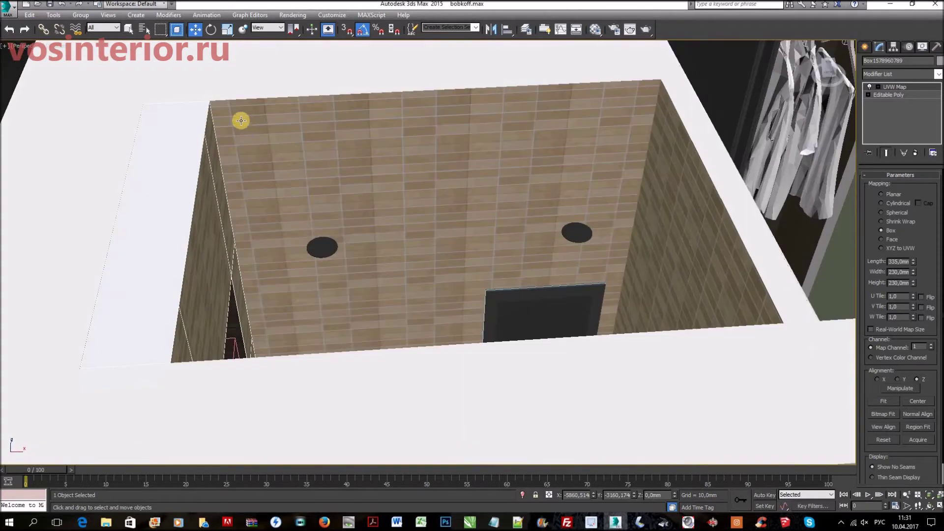
click(540, 146)
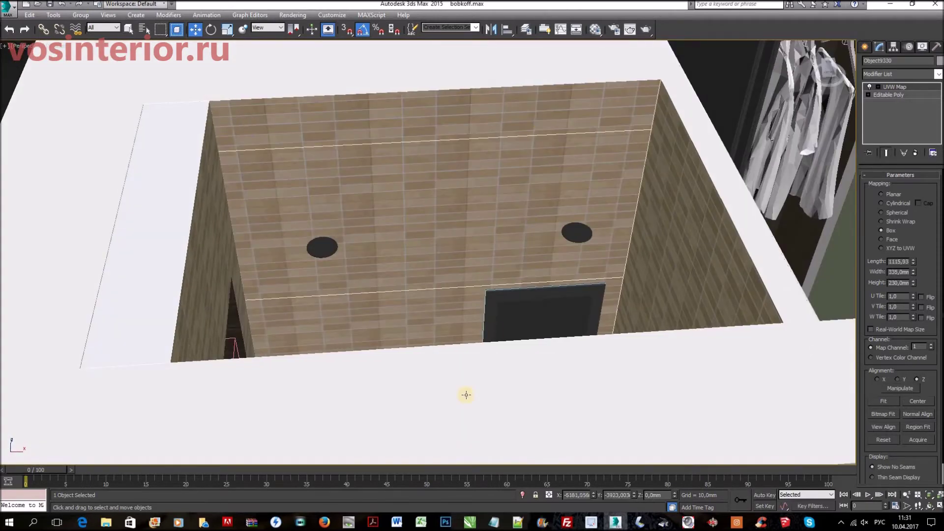
click(327, 523)
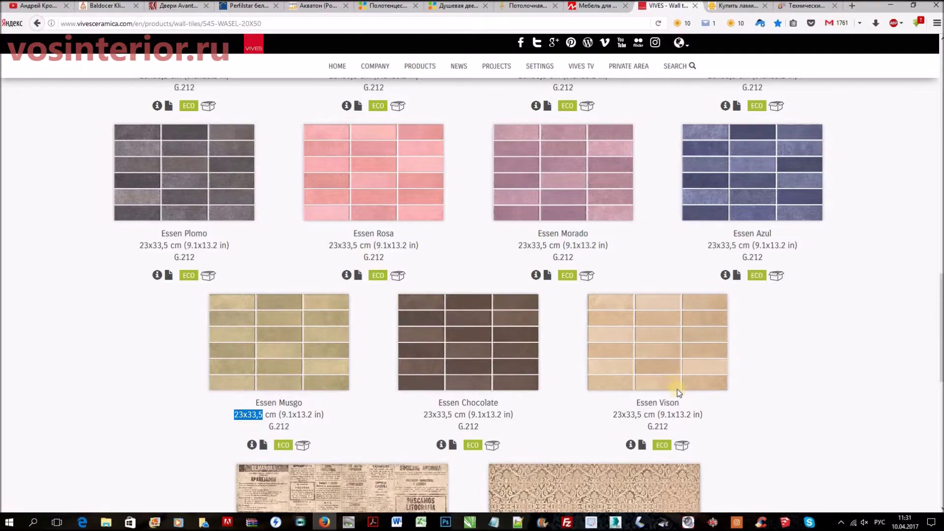
key(alt+Tab)
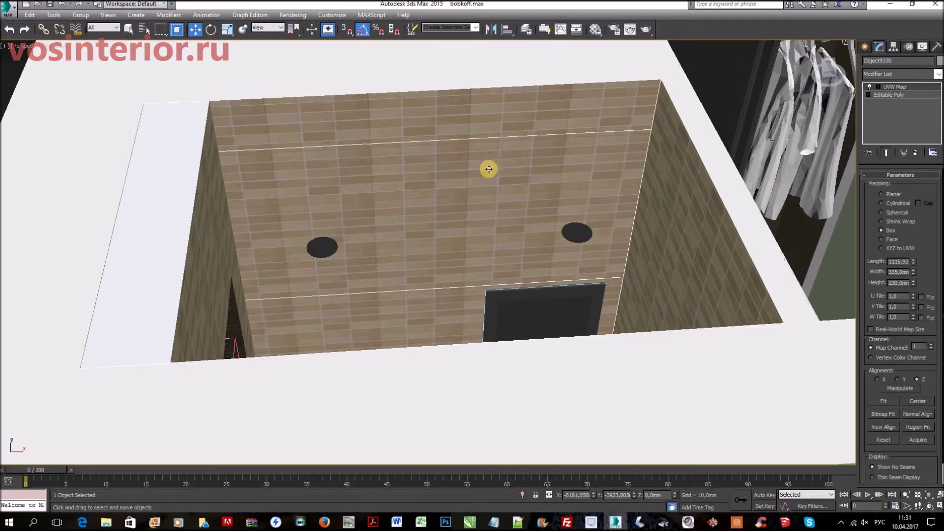
- Select the bottles and jar on the lower shelf of the toilet niche and hide them
alt+middle_drag(594, 179, 447, 362)
scroll(546, 239, down, 5)
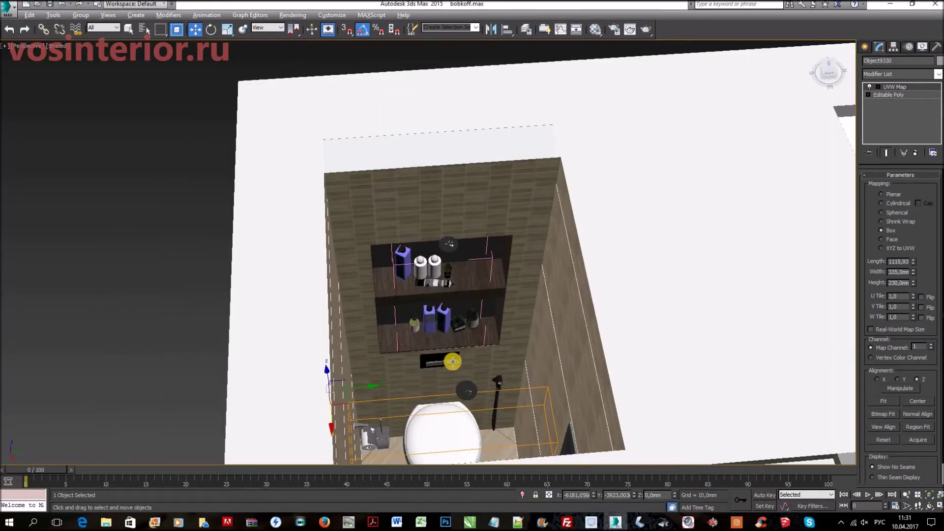
scroll(446, 362, up, 5)
alt+middle_drag(510, 231, 504, 324)
scroll(336, 223, up, 3)
click(329, 216)
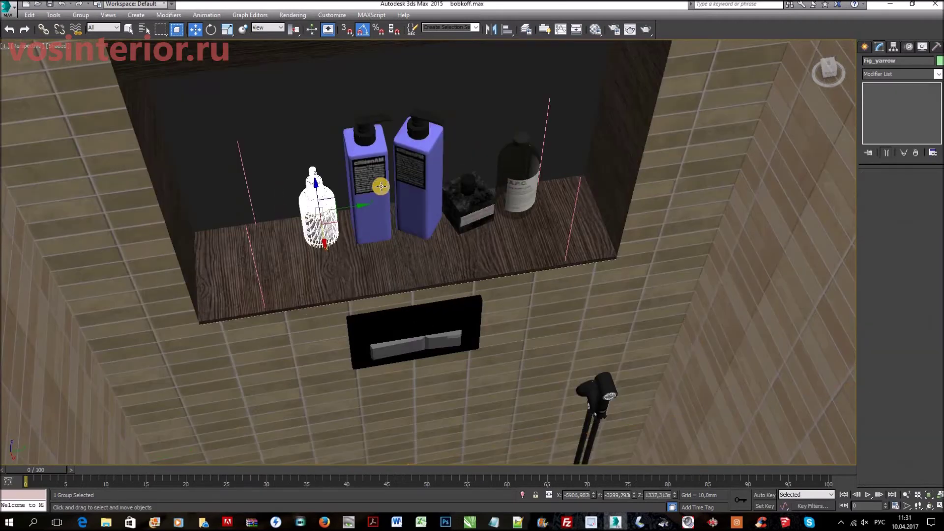
ctrl+click(415, 169)
ctrl+click(466, 182)
ctrl+click(523, 174)
right_click(523, 174)
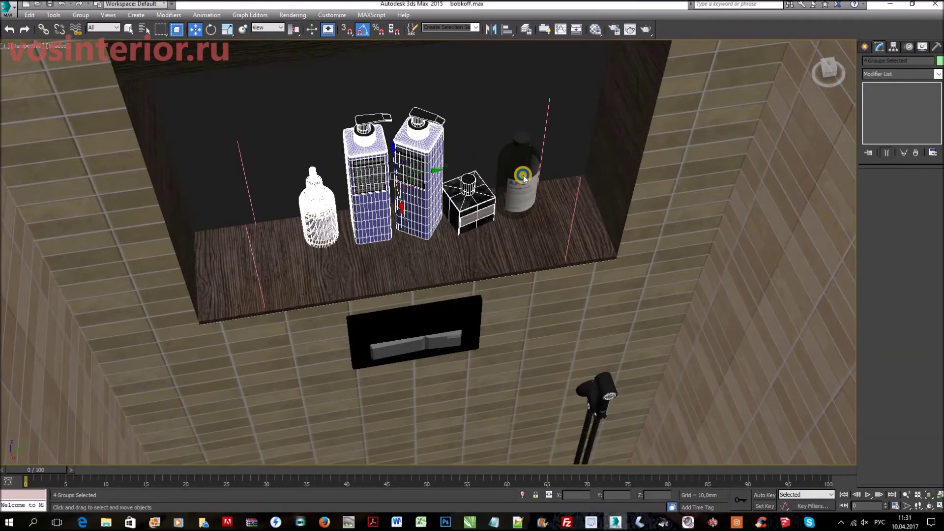
click(543, 145)
- Try to rotate the cleared wooden shelf in the toilet niche
click(423, 238)
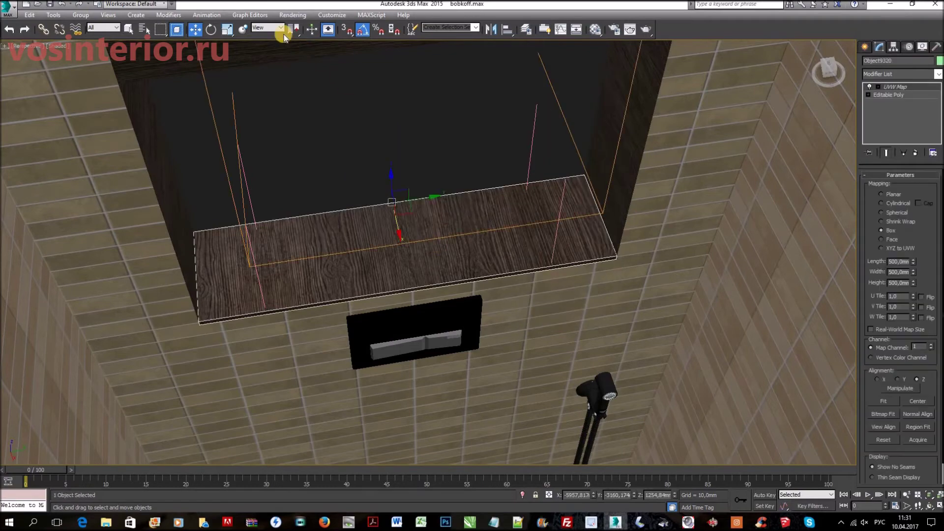
mouse_move(394, 191)
alt+middle_down()
mouse_move(392, 181)
mouse_move(463, 274)
mouse_move(474, 259)
mouse_move(392, 206)
alt+middle_up()
drag(401, 217, 409, 244)
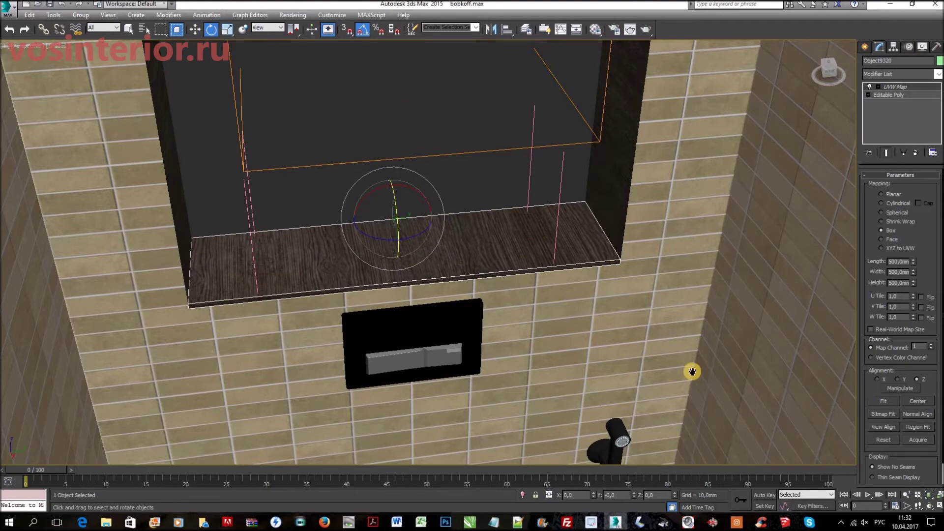
- Examine the fixtures around the toilet and select the Grohe hygienic shower on the back wall
middle_drag(646, 297, 587, 210)
middle_drag(588, 305, 639, 213)
mouse_move(626, 337)
middle_down()
mouse_move(589, 234)
mouse_move(605, 222)
mouse_move(552, 162)
middle_up()
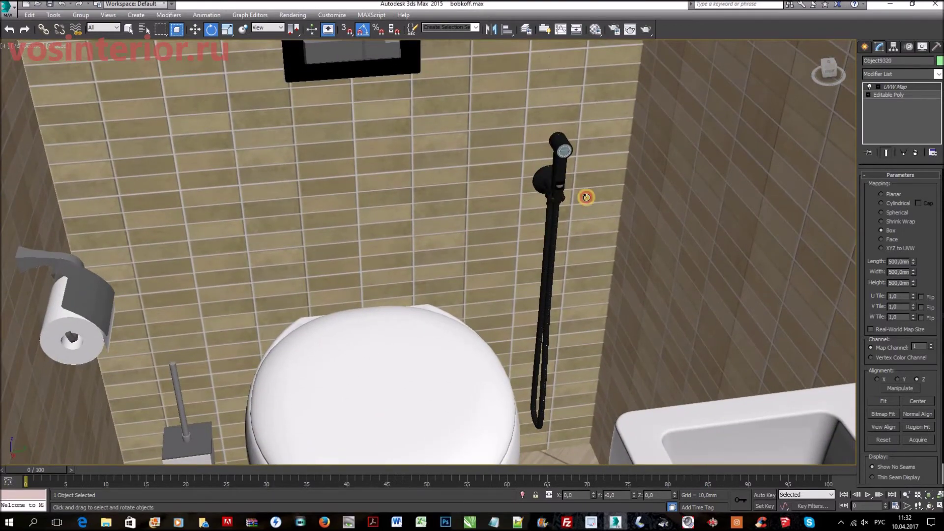
click(552, 163)
alt+middle_drag(676, 236, 619, 257)
middle_drag(596, 345, 577, 203)
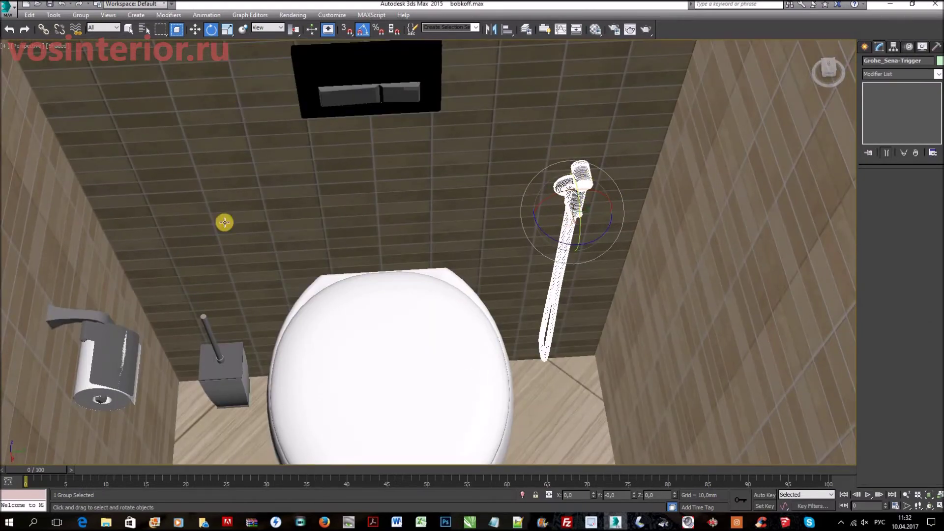
alt+middle_drag(327, 266, 502, 295)
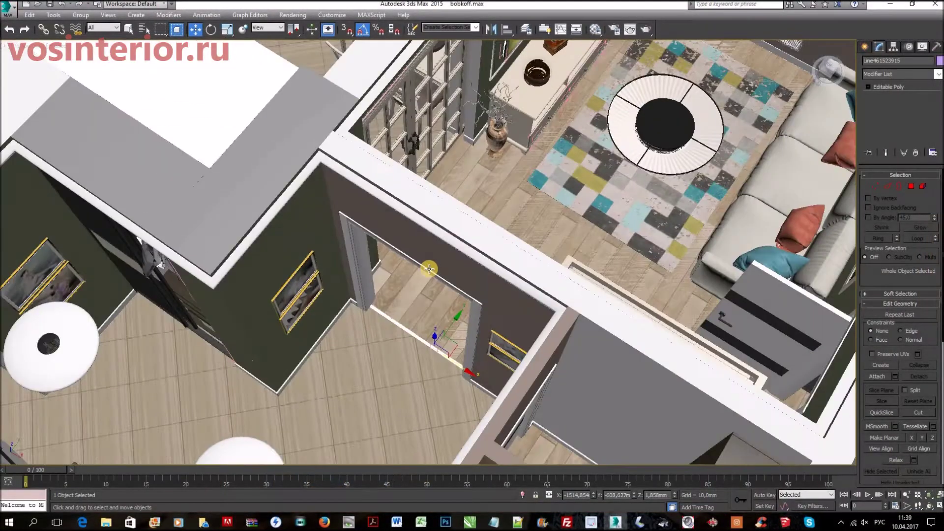
- Examine the threshold strip in the hallway doorway where the living room parquet meets the floor tiles
alt+middle_drag(429, 268, 638, 250)
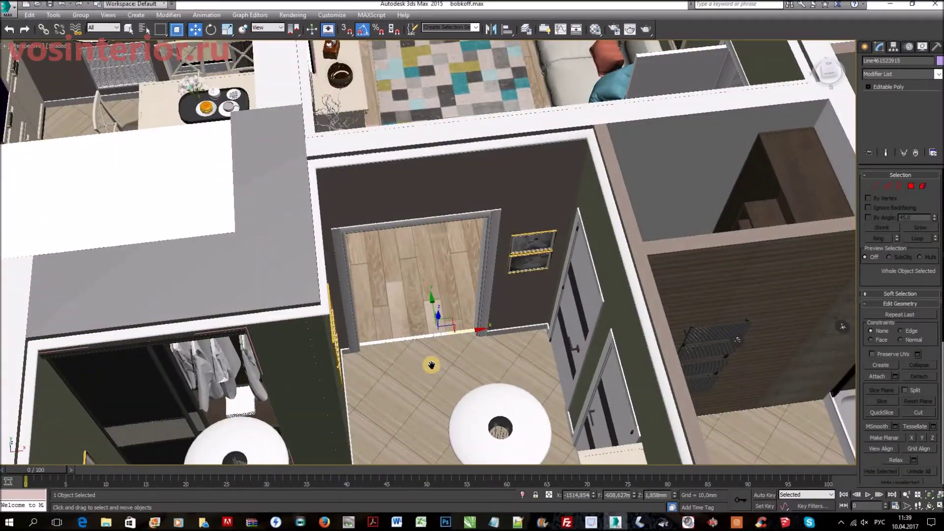
middle_drag(431, 365, 278, 436)
alt+middle_drag(559, 426, 541, 369)
scroll(467, 368, down, 10)
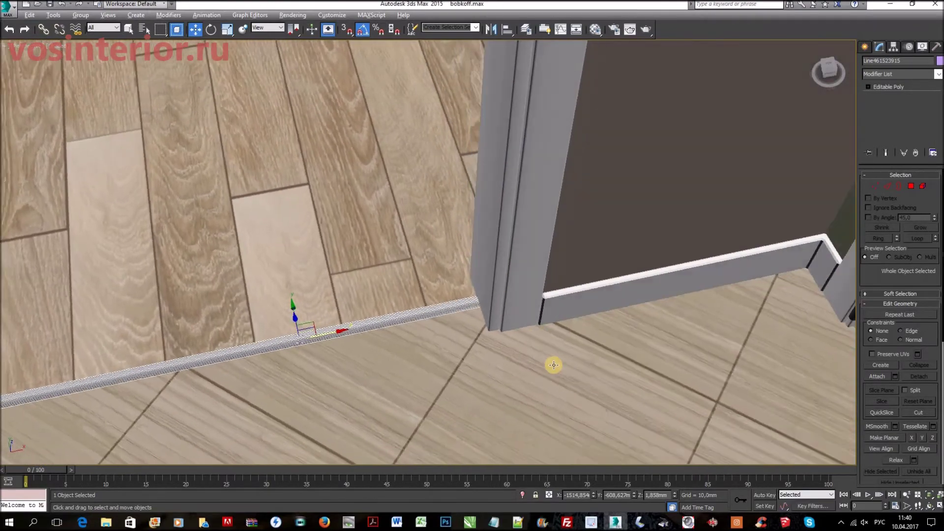
alt+middle_drag(554, 365, 389, 215)
scroll(367, 201, up, 3)
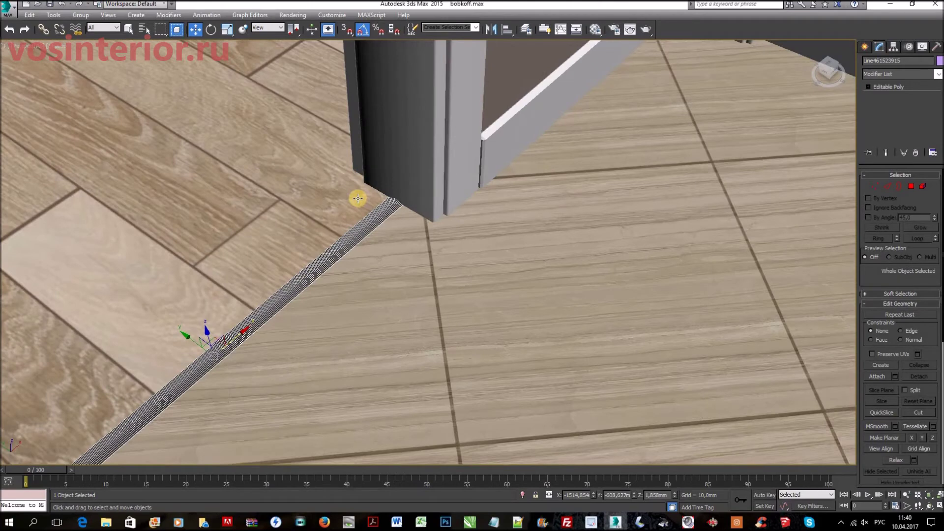
- Select the tiled floor, parquet floor, door frame and threshold strip in turn to check the floor junction
click(418, 249)
click(414, 250)
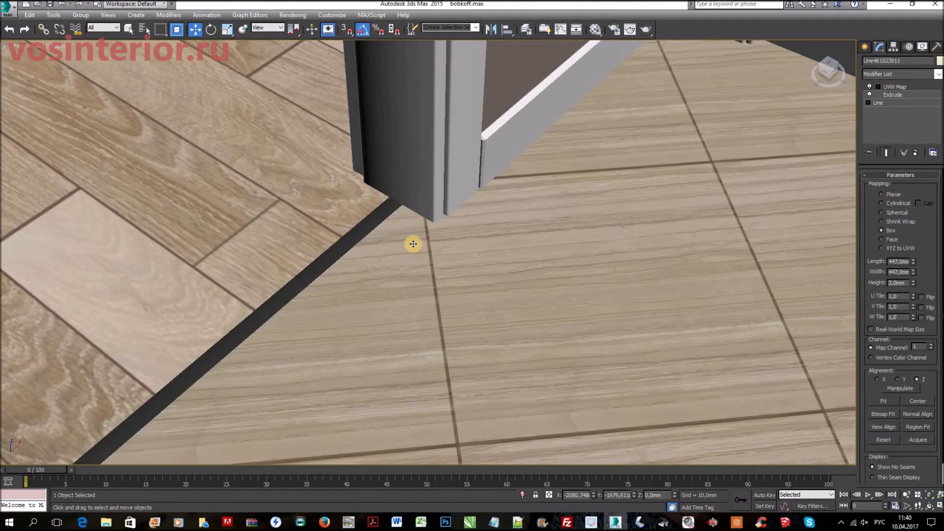
middle_drag(522, 319, 632, 391)
click(470, 277)
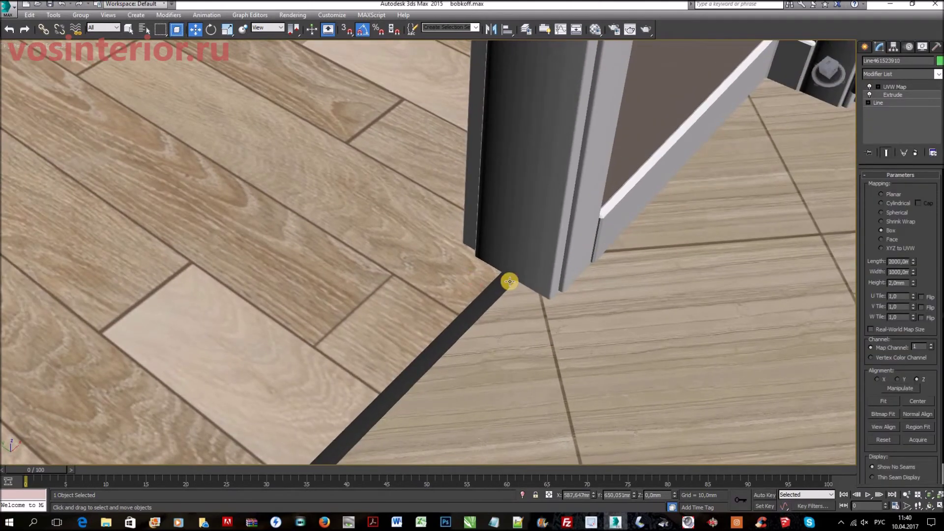
click(513, 252)
alt+middle_drag(546, 316, 405, 387)
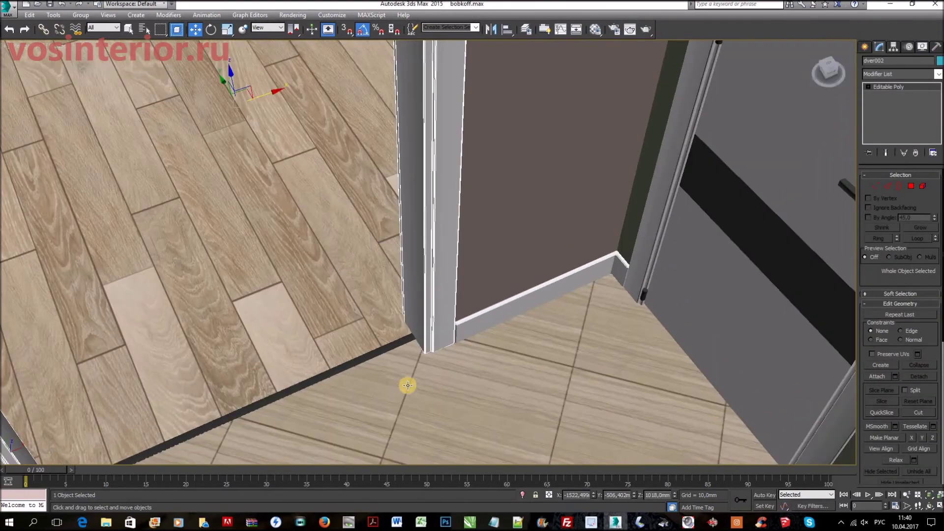
scroll(599, 377, up, 6)
click(554, 318)
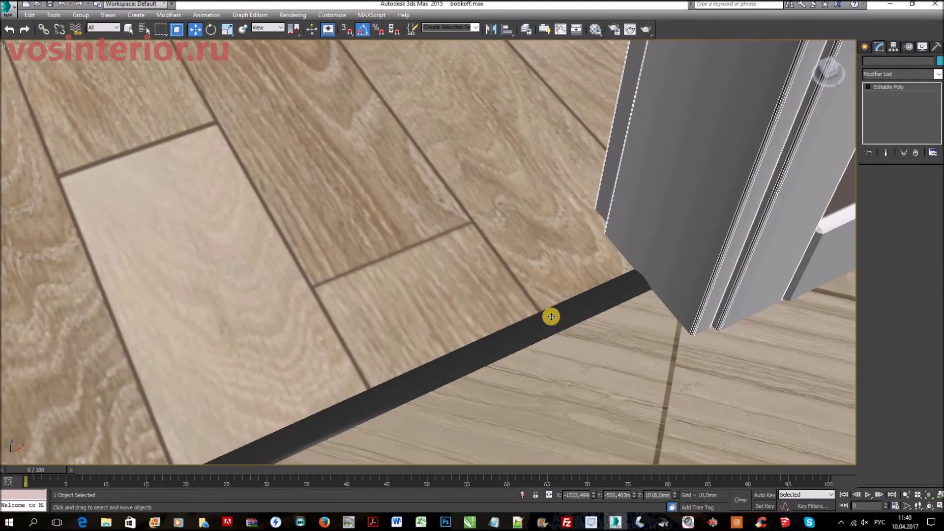
- Examine the kitchen's tall cabinets and built-in appliances, and select the whole kitchen unit group
scroll(556, 324, down, 10)
alt+middle_drag(556, 324, 563, 271)
scroll(565, 270, up, 8)
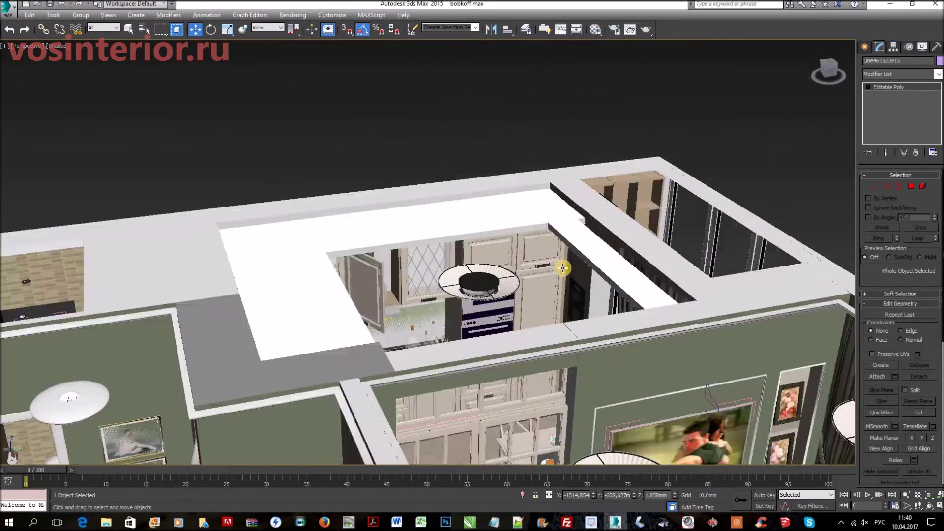
scroll(493, 260, up, 3)
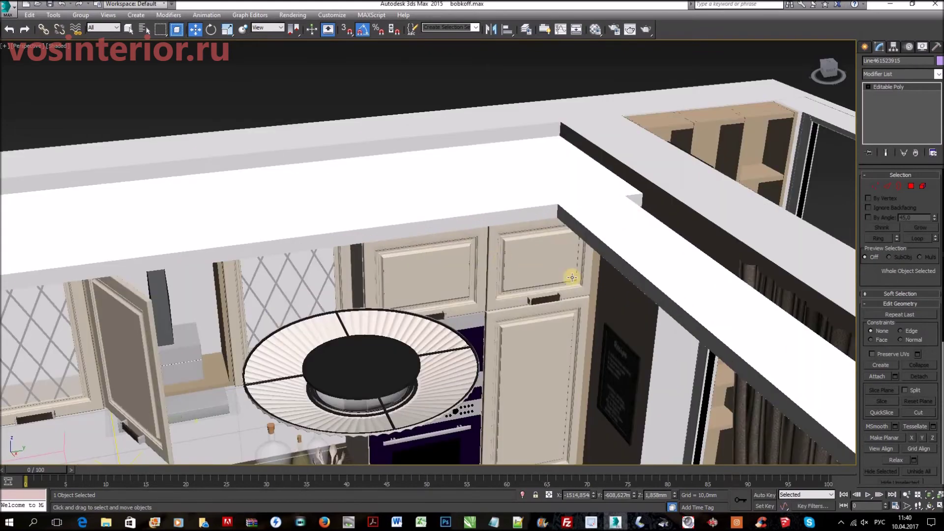
scroll(602, 241, up, 10)
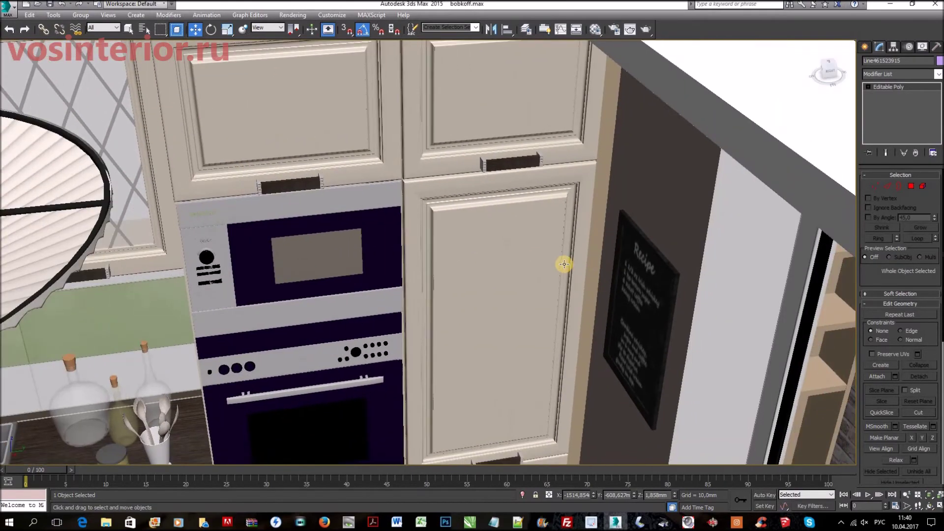
scroll(564, 264, up, 6)
click(467, 258)
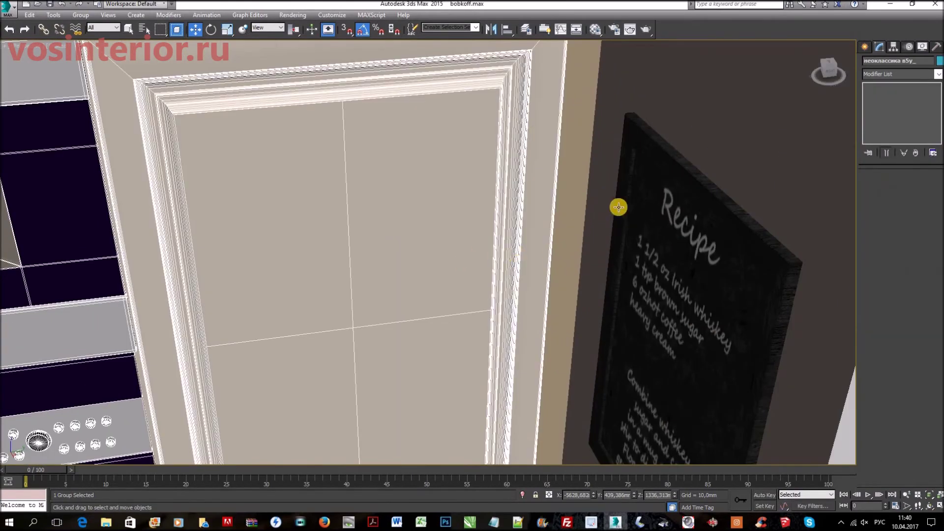
scroll(603, 253, down, 15)
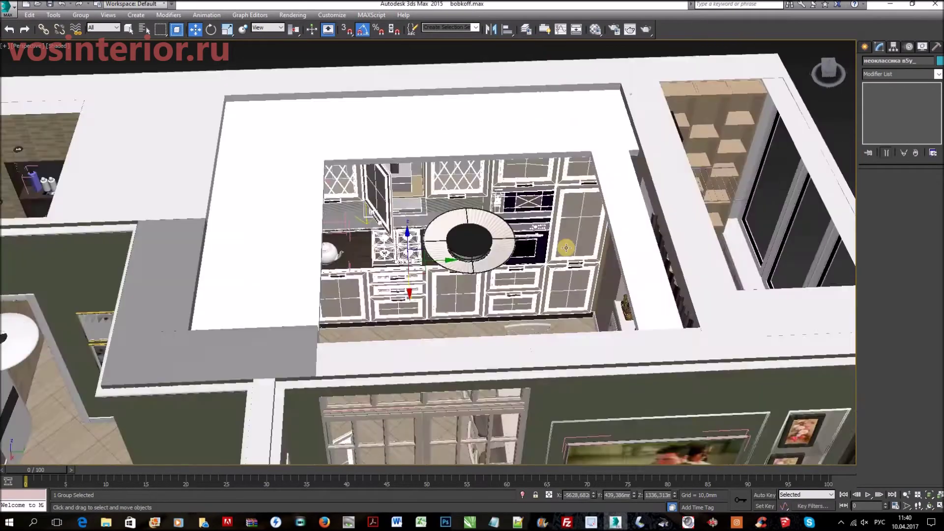
- Review the apartment layout from above, covering the kitchen, living room, bedroom and hallway
alt+middle_drag(566, 247, 697, 178)
alt+middle_drag(609, 280, 453, 235)
alt+middle_drag(641, 339, 636, 371)
middle_drag(244, 244, 691, 348)
scroll(691, 347, down, 2)
middle_drag(406, 303, 254, 274)
alt+middle_drag(487, 305, 651, 359)
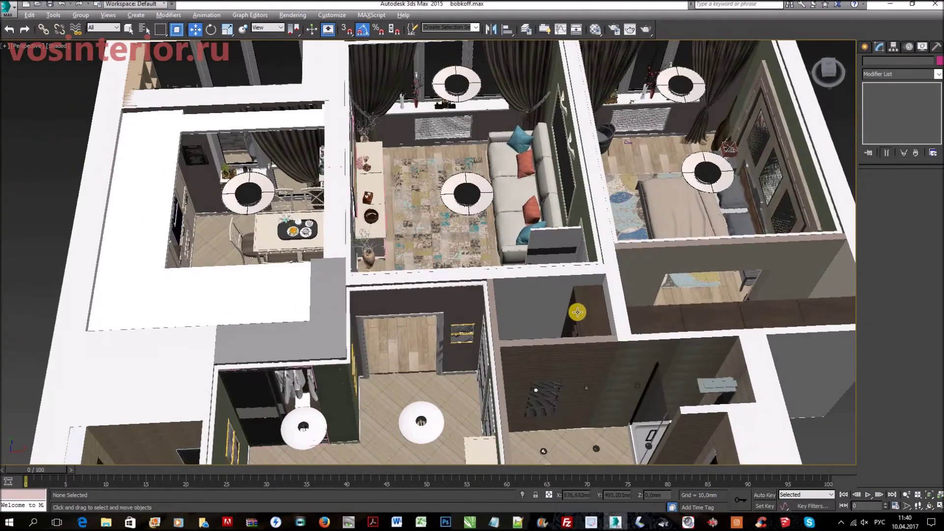
alt+middle_drag(574, 312, 582, 296)
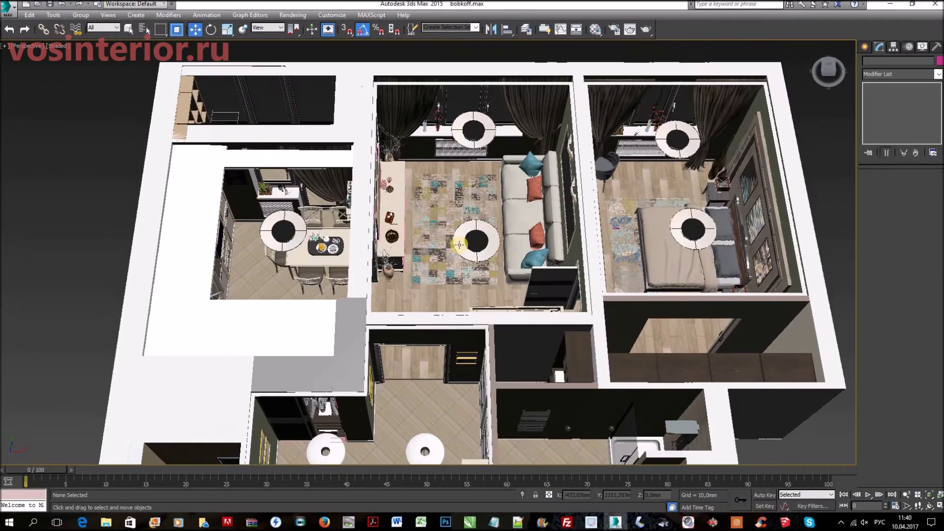
scroll(459, 244, up, 6)
scroll(415, 219, down, 4)
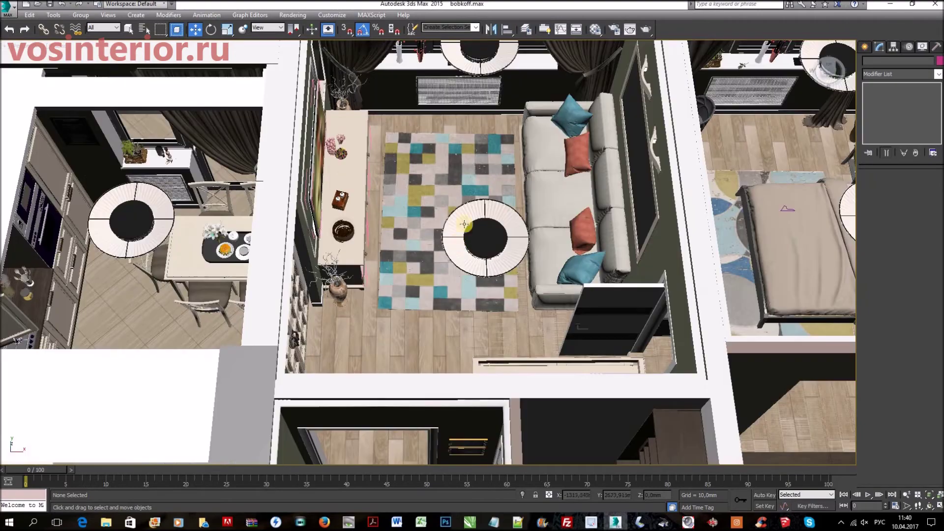
- Look over the apartment from the window side and around to the living room's TV wall
middle_drag(475, 202, 603, 332)
scroll(571, 273, down, 3)
alt+middle_drag(568, 281, 513, 304)
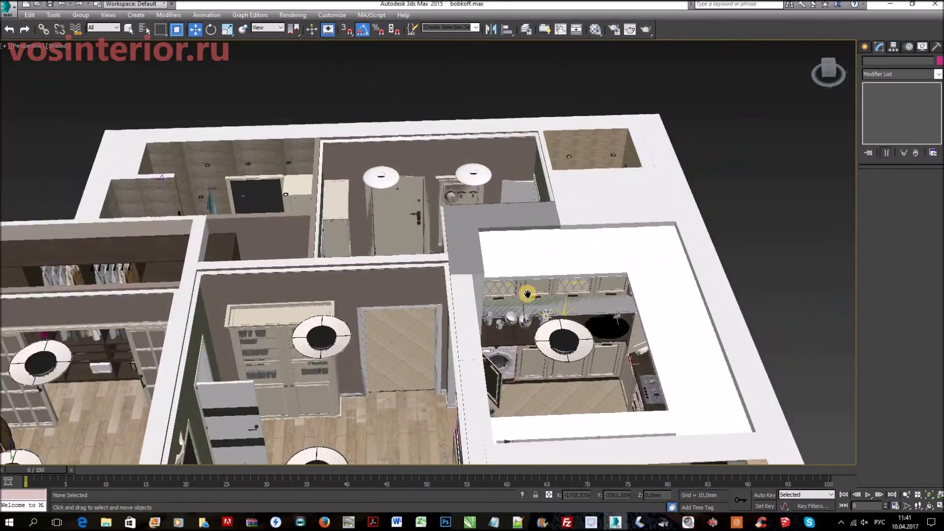
middle_drag(527, 295, 701, 262)
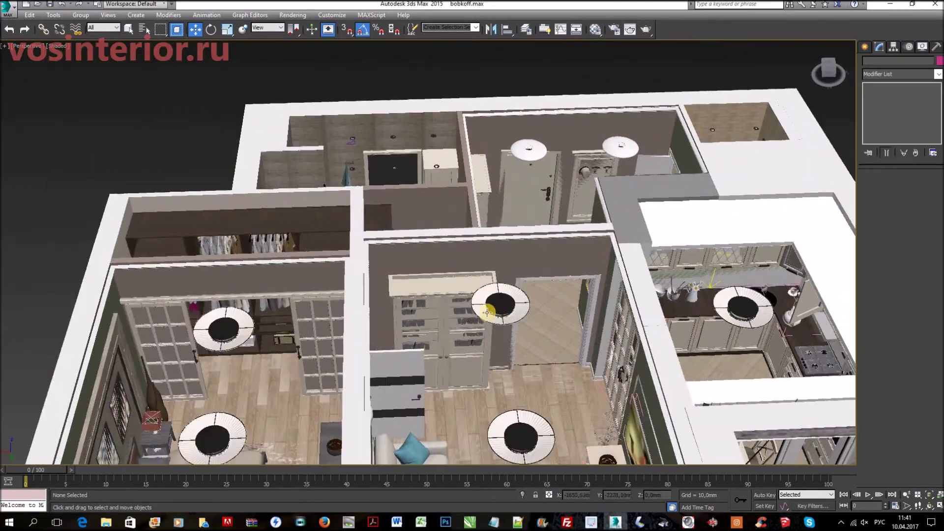
alt+middle_drag(437, 310, 415, 315)
alt+middle_drag(358, 317, 485, 361)
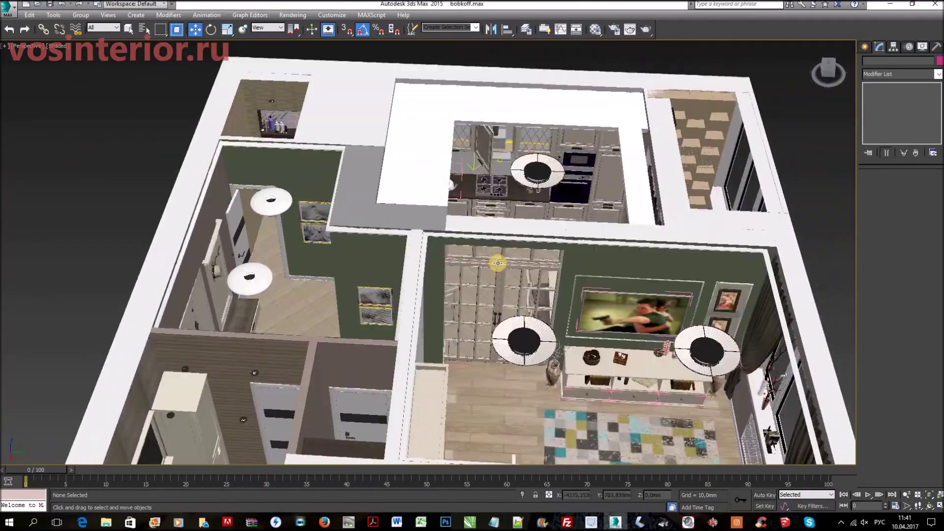
- Select the heated towel rail on the bathroom wall and examine its placement
alt+middle_drag(498, 263, 528, 377)
alt+middle_drag(464, 347, 500, 370)
scroll(492, 364, up, 5)
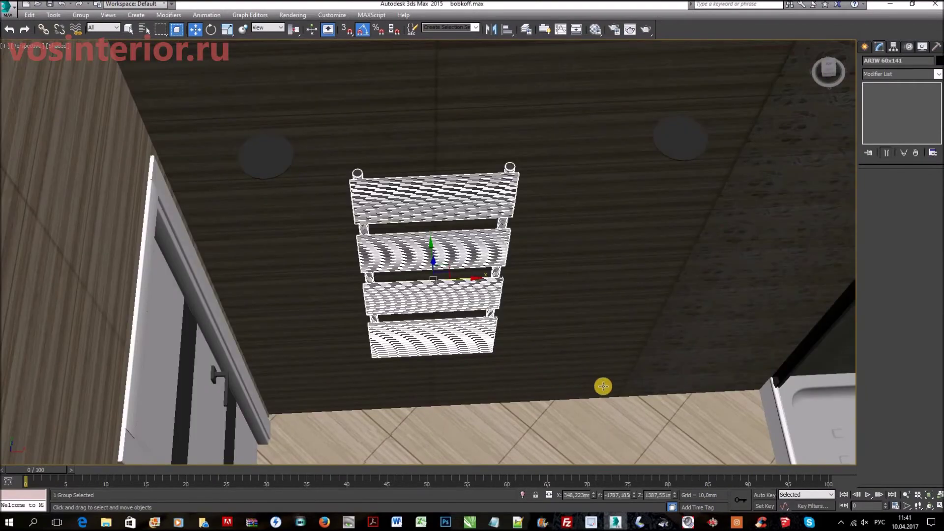
scroll(449, 297, down, 15)
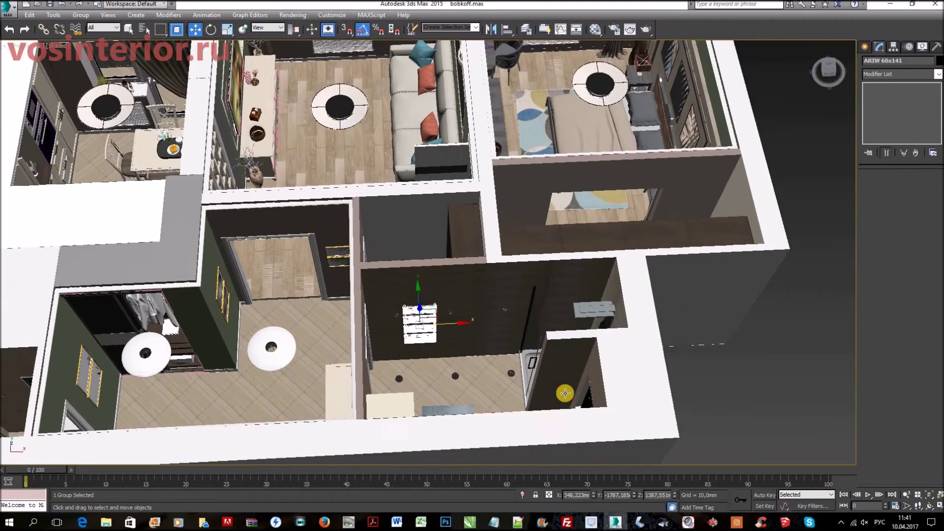
- Examine the bedroom's sliding wardrobe up close and select the cornice above its doors
alt+middle_drag(565, 393, 571, 241)
alt+middle_drag(433, 362, 409, 248)
scroll(398, 241, up, 5)
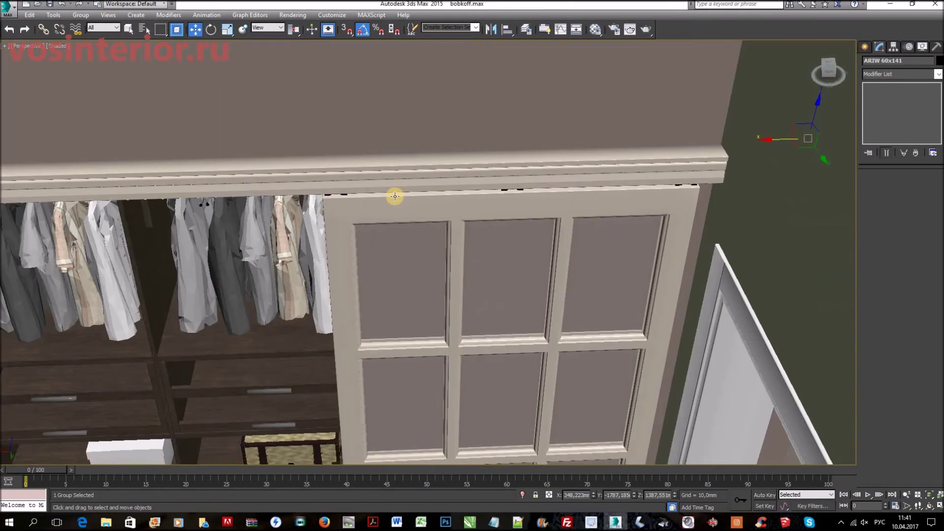
click(402, 180)
scroll(413, 246, down, 5)
middle_drag(438, 236, 562, 242)
- Slide the bedroom wardrobe's two glazed doors along the X axis from the ends of the opening toward its middle
click(566, 313)
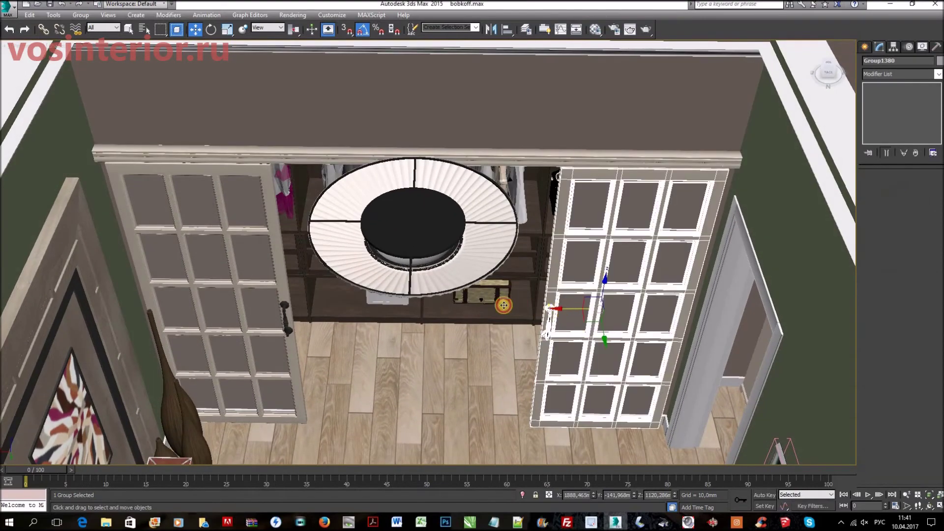
drag(470, 306, 402, 318)
click(255, 317)
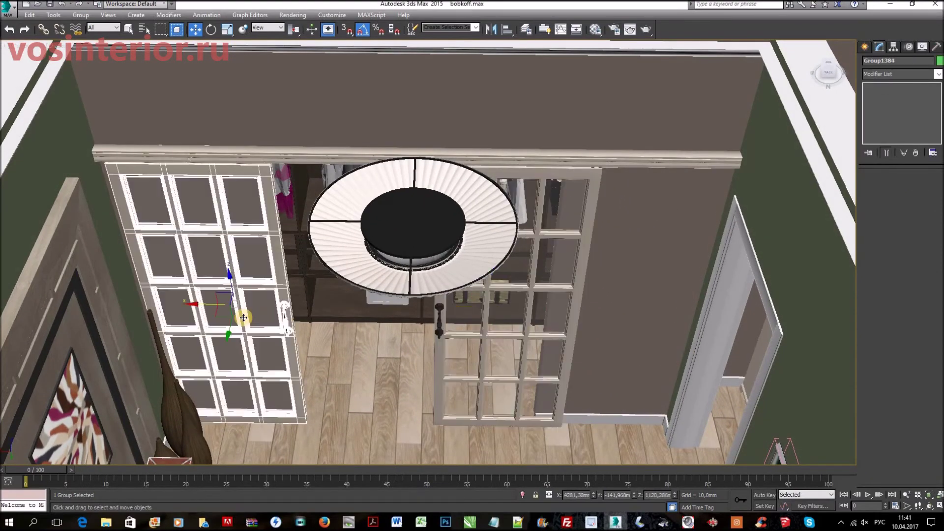
drag(288, 309, 571, 347)
alt+middle_drag(569, 324, 295, 319)
scroll(308, 306, up, 4)
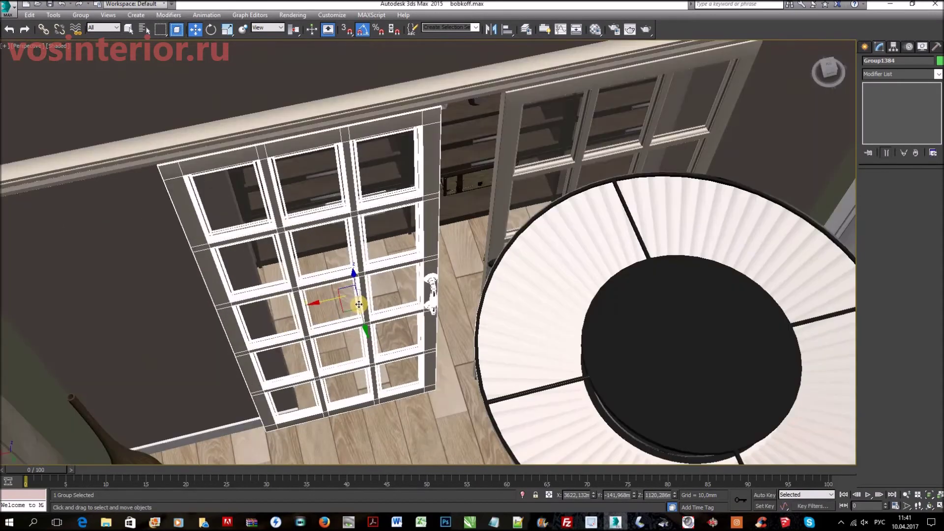
- Close the remaining gap by moving one wardrobe door along X until the doors meet, and select both doors
drag(341, 297, 641, 299)
alt+middle_drag(529, 339, 474, 306)
click(548, 306)
drag(529, 302, 572, 311)
middle_drag(748, 317, 728, 288)
ctrl+click(339, 247)
alt+middle_drag(564, 277, 551, 310)
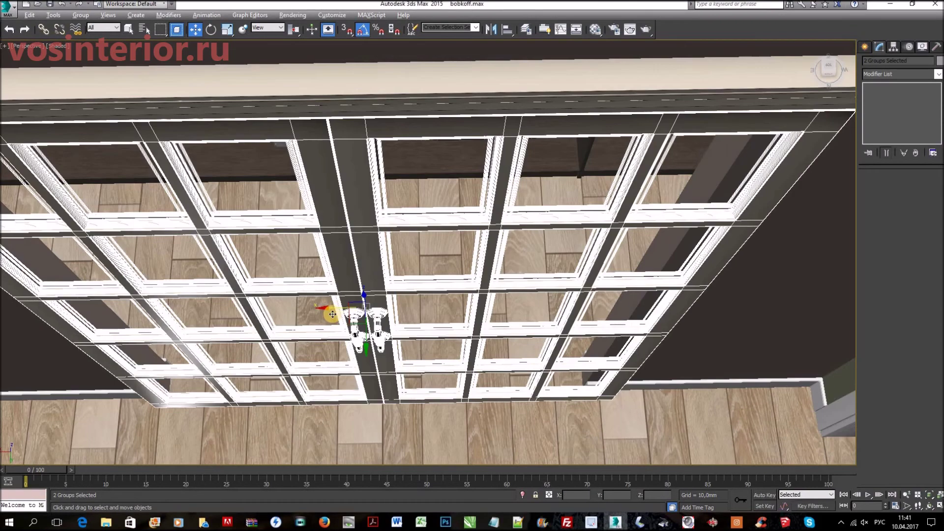
- Select a diagonal floor tile in the entrance hallway and examine the flooring around the rug and bench
scroll(517, 322, down, 6)
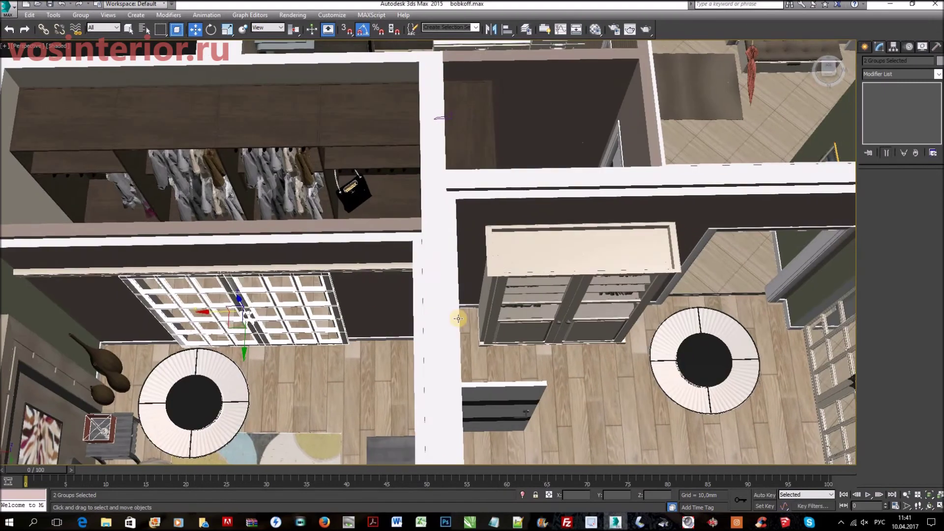
scroll(487, 299, up, 2)
middle_drag(694, 204, 440, 216)
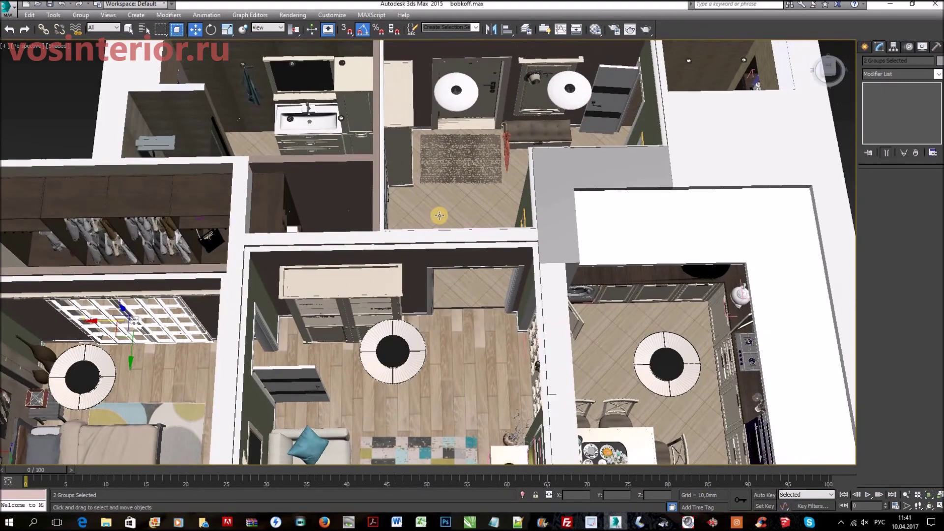
click(471, 153)
scroll(461, 238, up, 6)
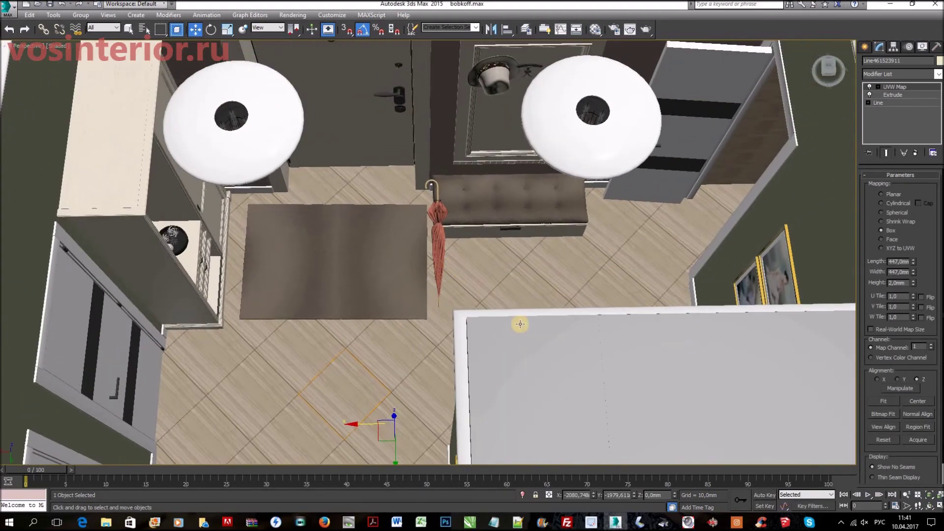
- Examine the hallway's tiled floor and its adjoining rooms from directly above, widening out to the whole apartment plan
scroll(520, 324, down, 4)
middle_drag(505, 369, 463, 265)
alt+middle_drag(492, 197, 555, 301)
scroll(555, 301, down, 8)
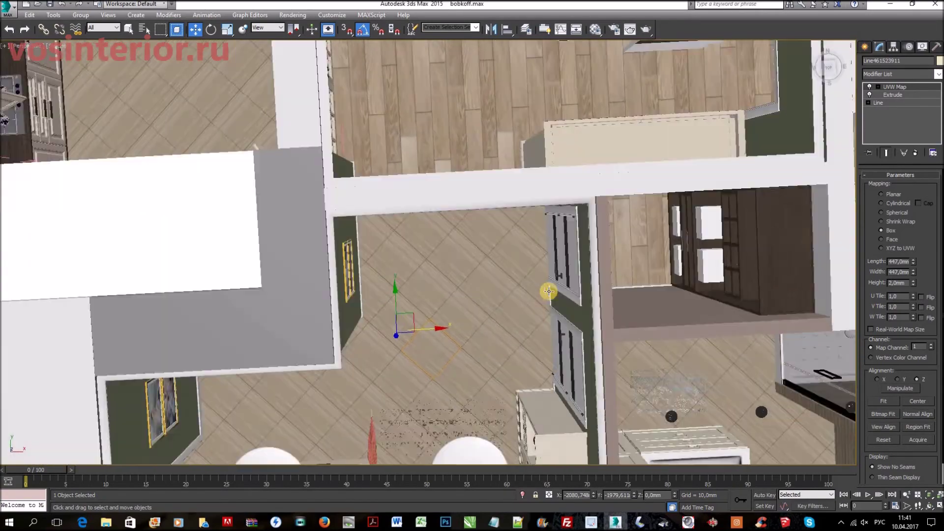
scroll(590, 272, down, 3)
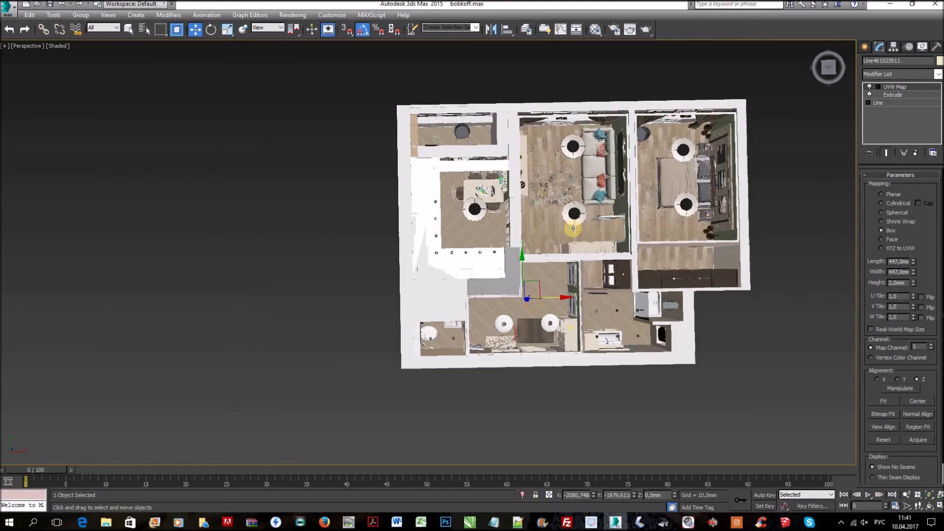